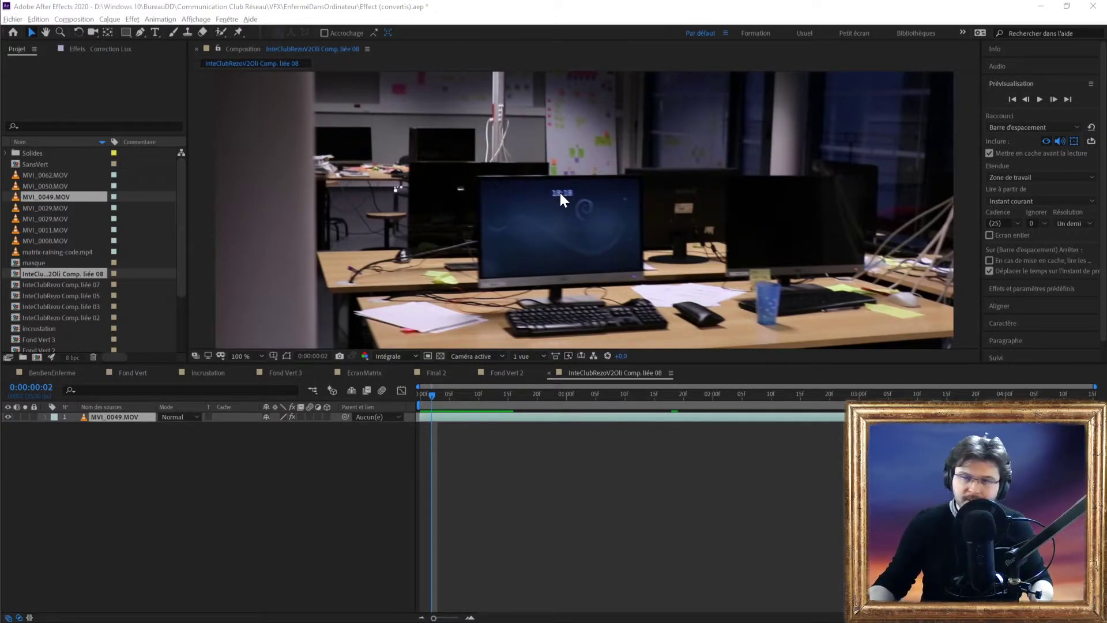
Step: Switch to Photoshop and try spot-healing the red blemish on the portrait's left-hand cheek
key(alt+Tab)
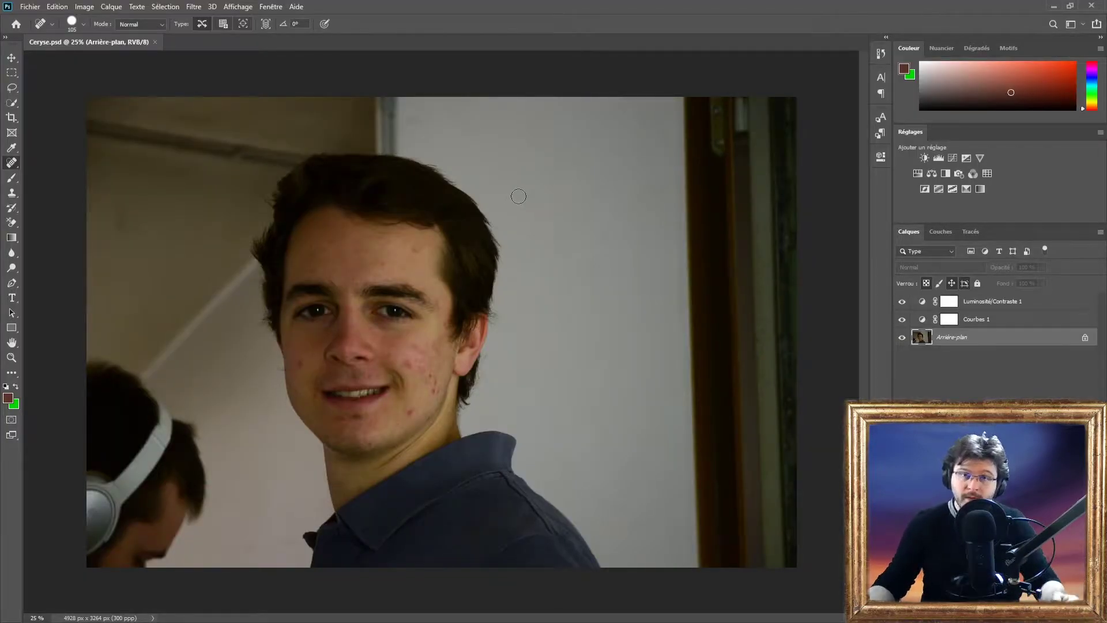
scroll(324, 359, up, 5)
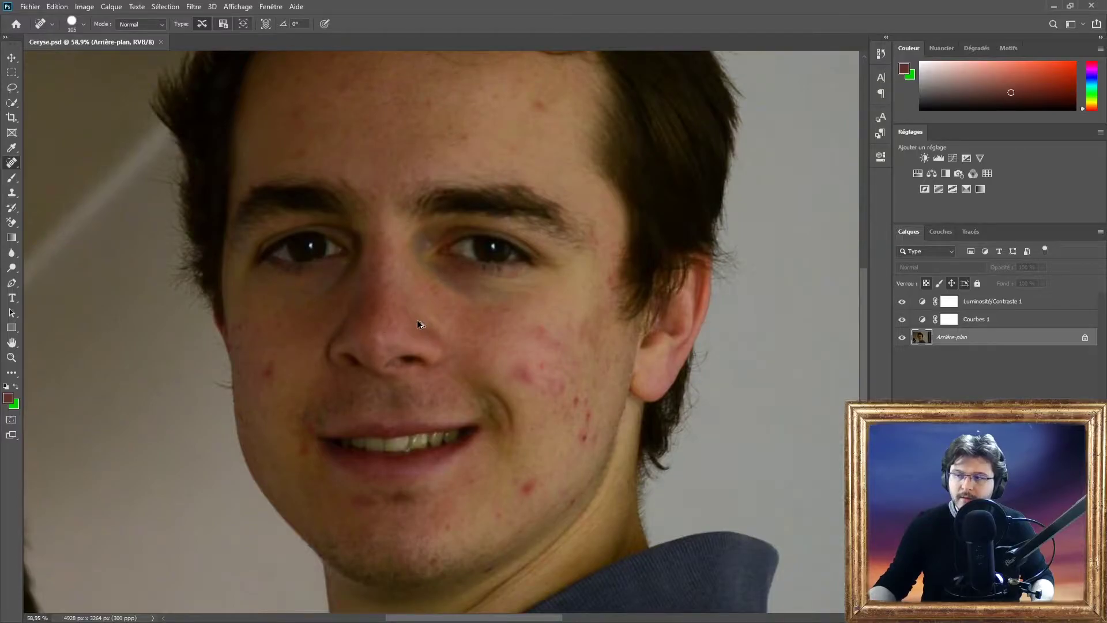
scroll(417, 320, down, 2)
scroll(417, 320, down, 1)
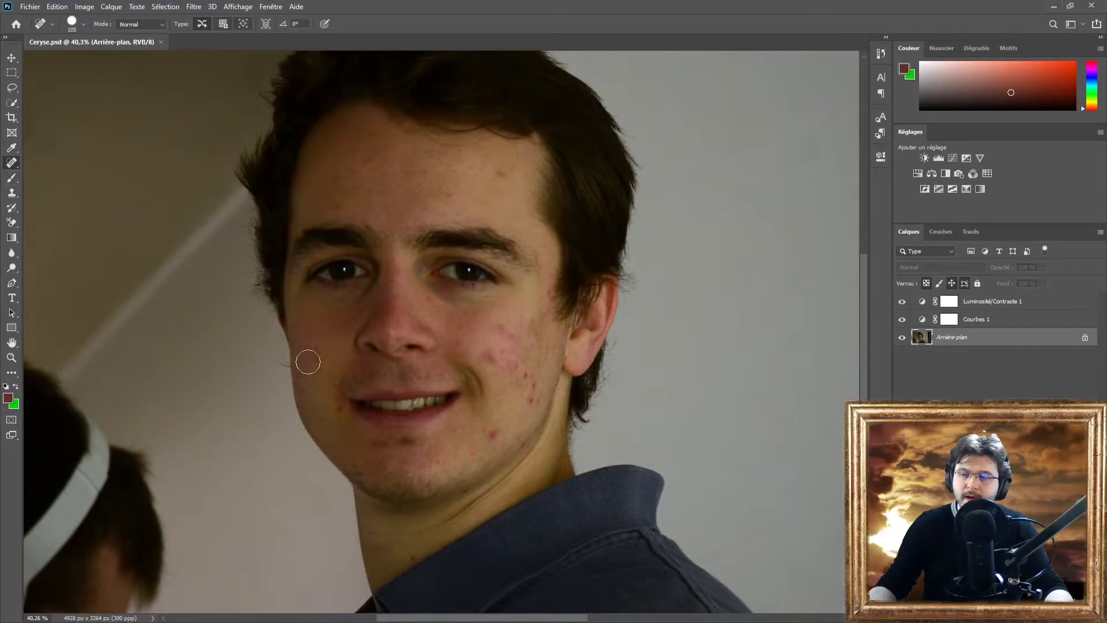
click(315, 356)
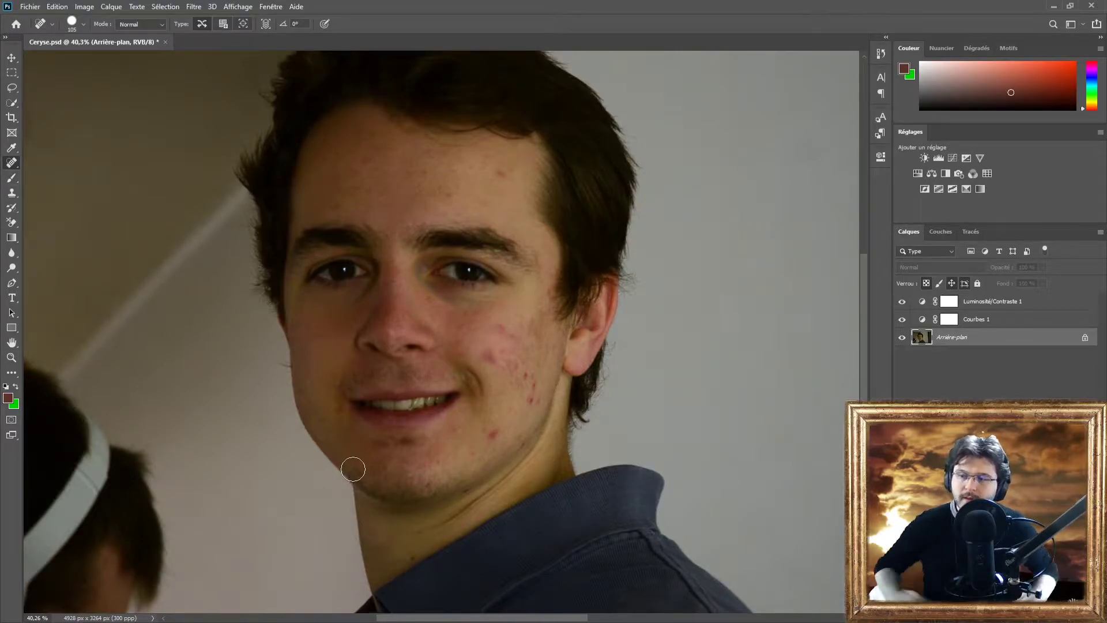
key(ctrl+z)
Step: Erase the left-hand cheek blemish with the Background Eraser and fill the transparent hole using the Spot Healing Brush
key(e)
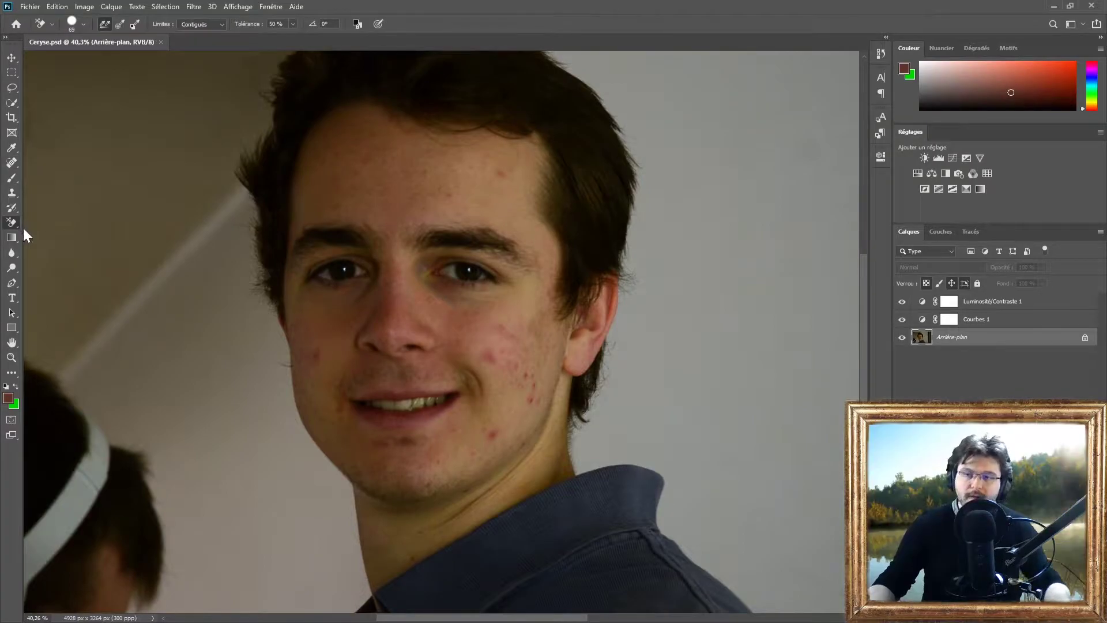
click(314, 357)
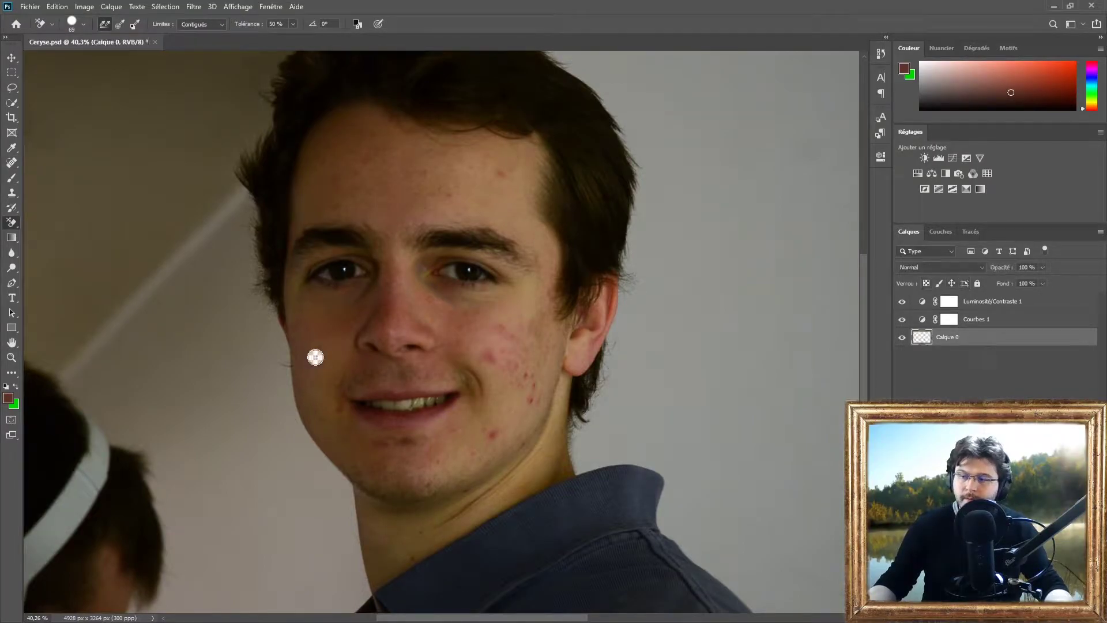
click(12, 165)
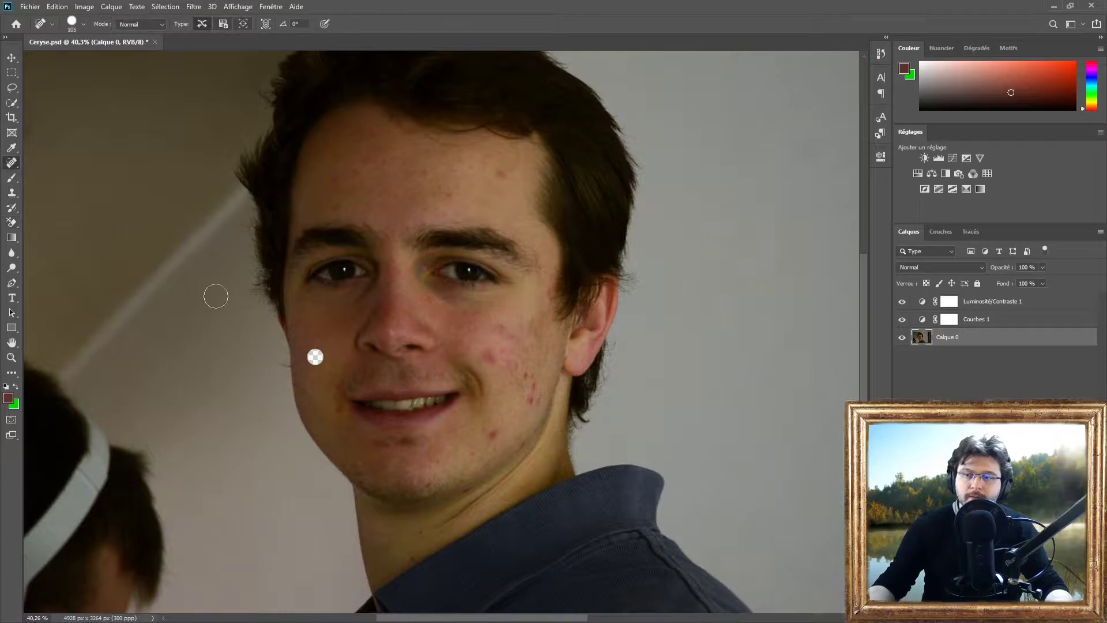
click(315, 358)
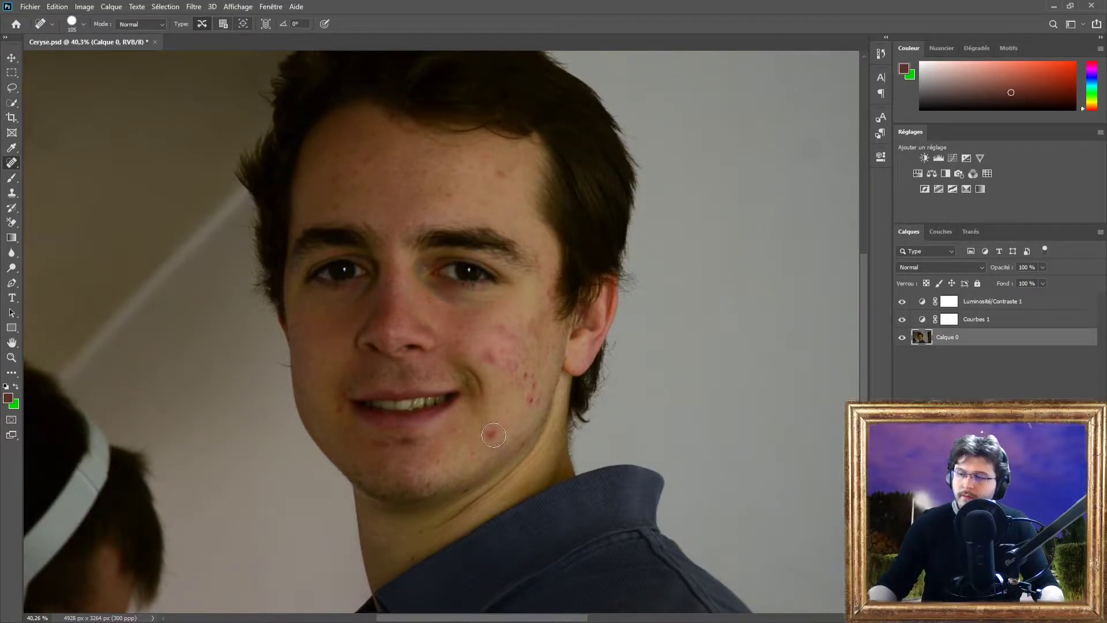
Step: Retouch the red blemishes on the portrait's right-hand cheek with the Spot Healing Brush
mouse_move(486, 353)
mouse_down()
mouse_move(532, 390)
mouse_move(523, 375)
mouse_move(544, 411)
mouse_up()
click(506, 370)
click(531, 387)
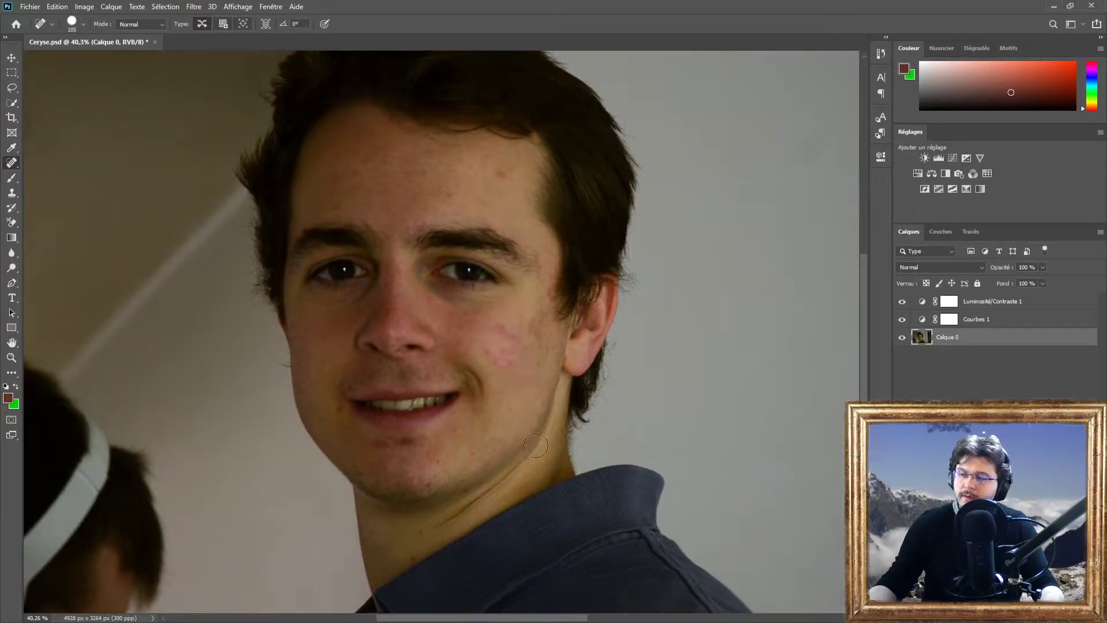
click(493, 359)
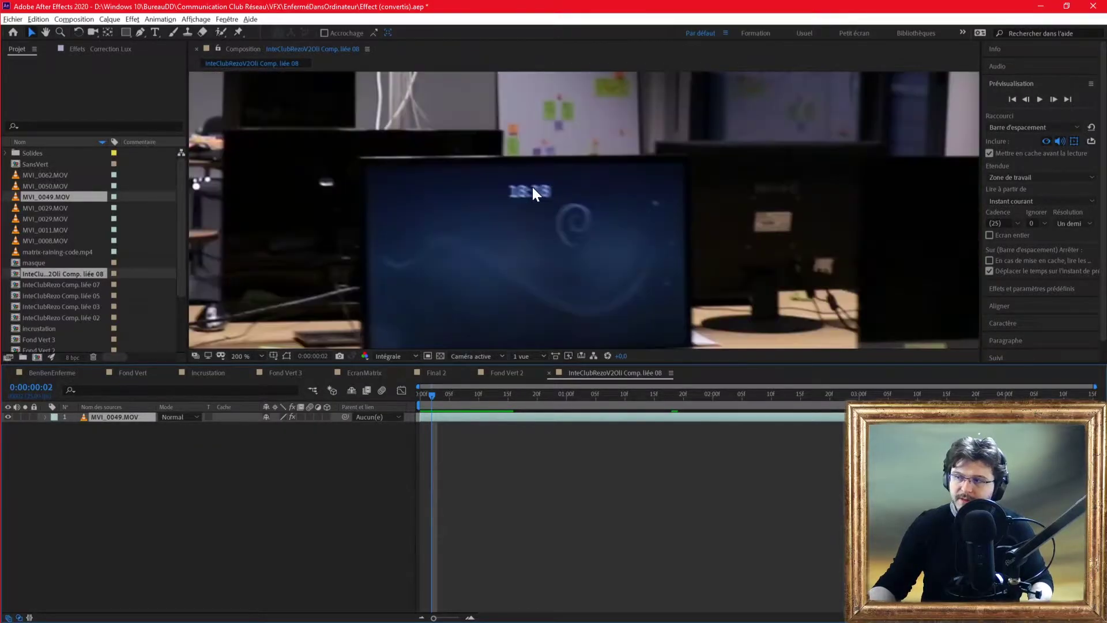
Step: In After Effects, draw a rectangular mask around the 18:18 clock on a duplicated MVI_0049.MOV layer and track it one frame forward
click(126, 33)
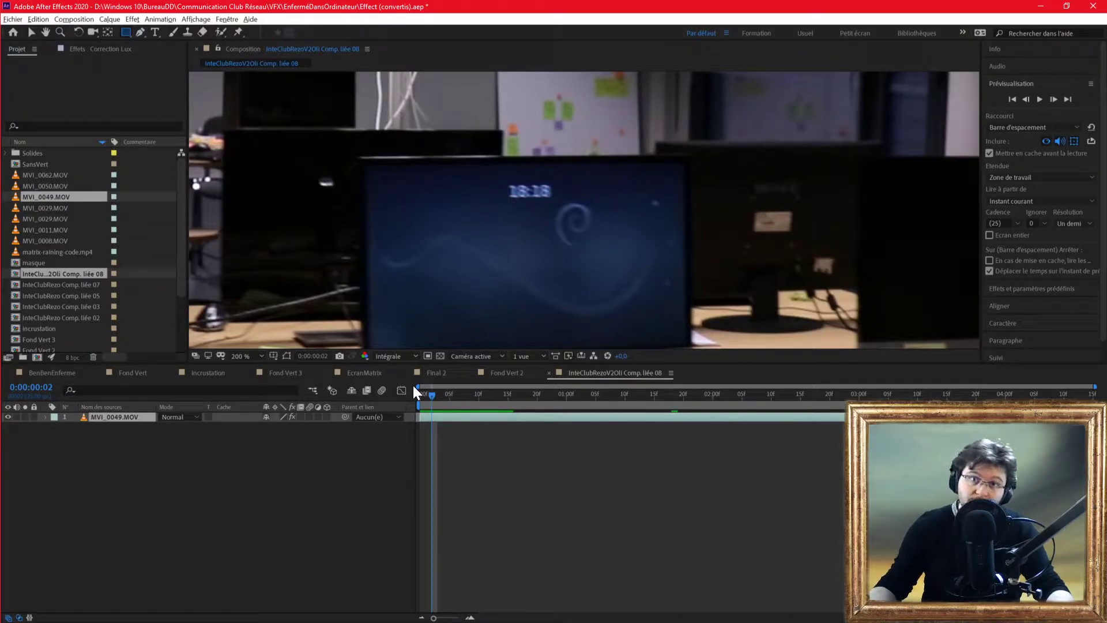
drag(433, 393, 460, 389)
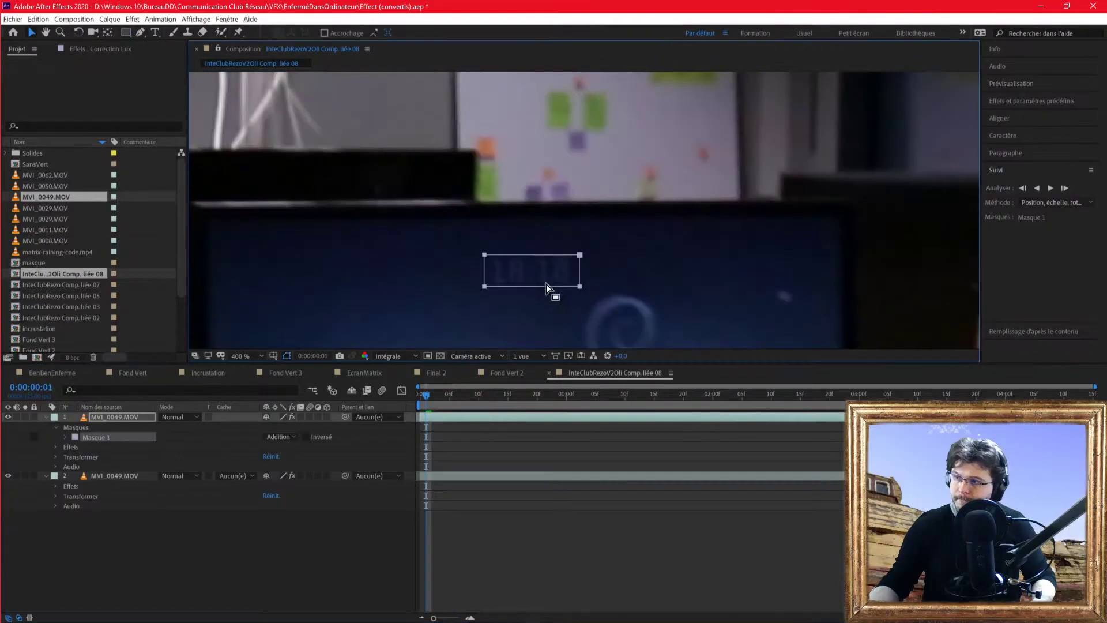
click(1066, 188)
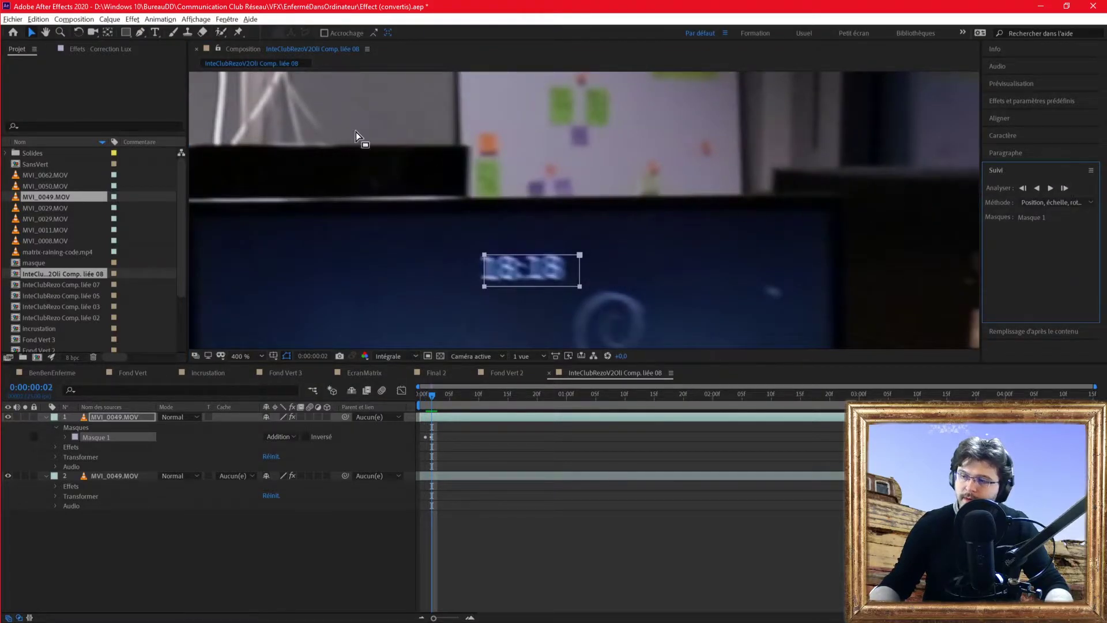
Step: Realign Masque 1 with the clock at 0:00:00:02 and track it forward two frames
click(31, 32)
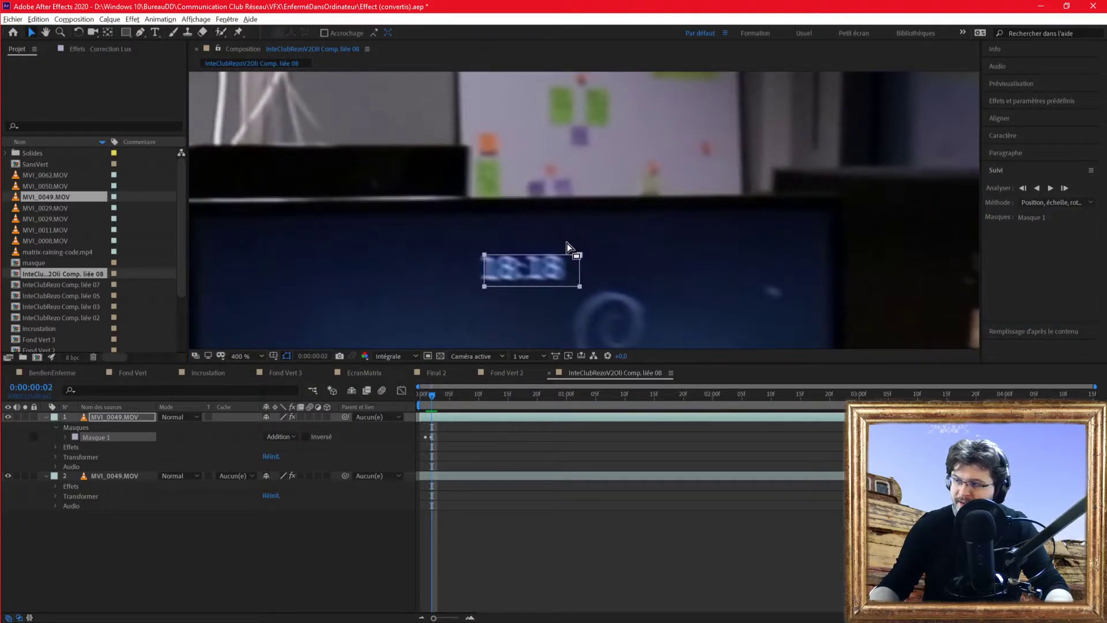
drag(570, 260, 561, 258)
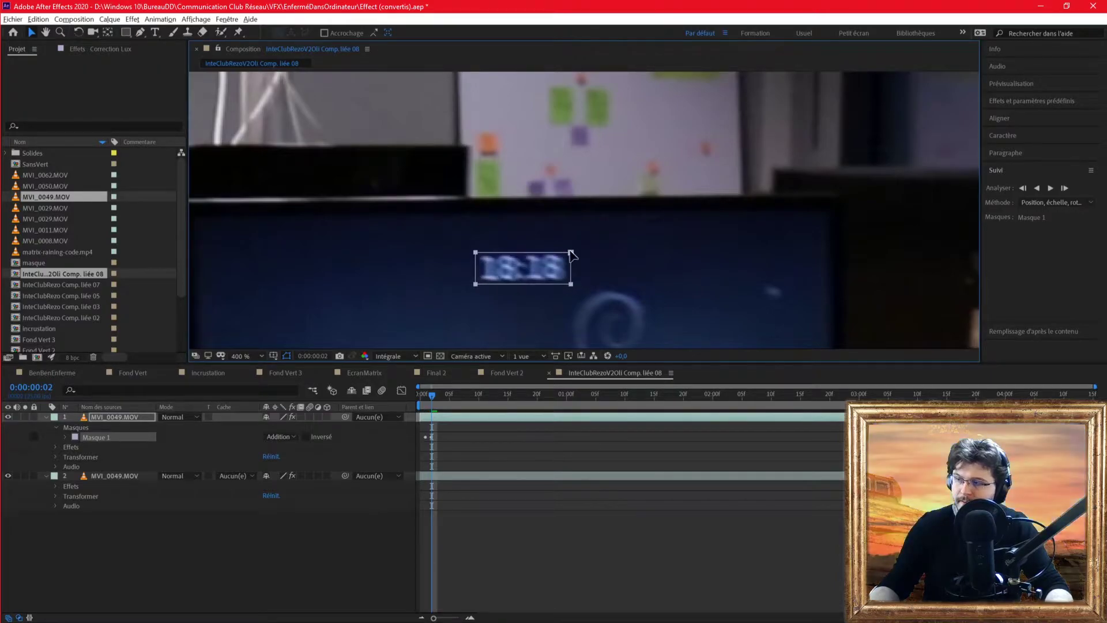
click(1064, 188)
click(1065, 188)
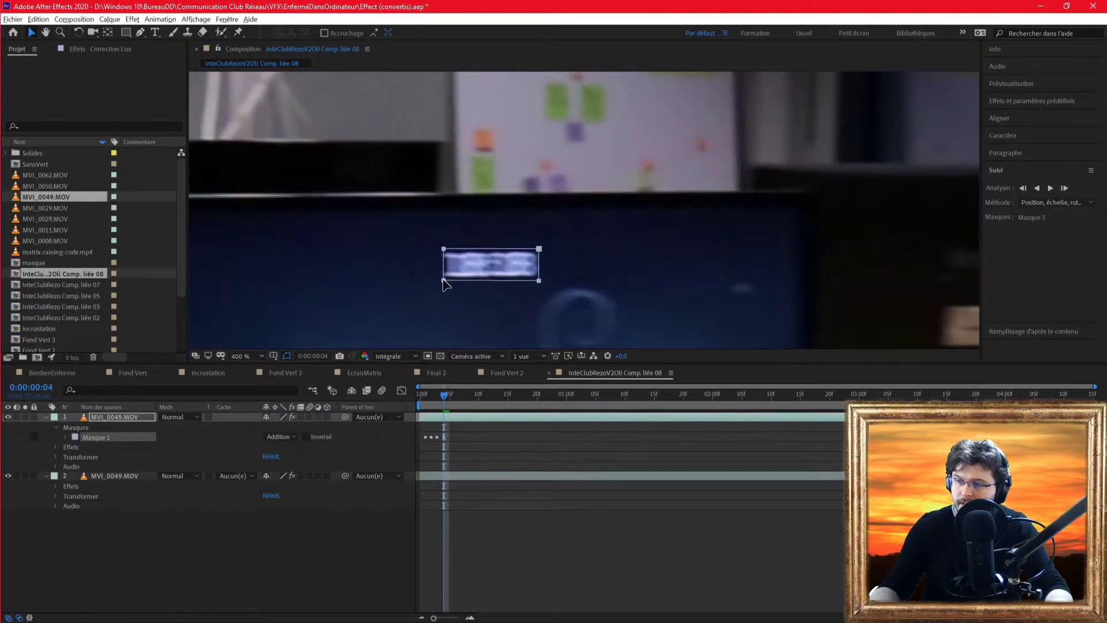
Step: Track Masque 1 forward from 0:00:00:04 and fit it tightly around the clock at 0:00:00:10
scroll(540, 265, up, 1)
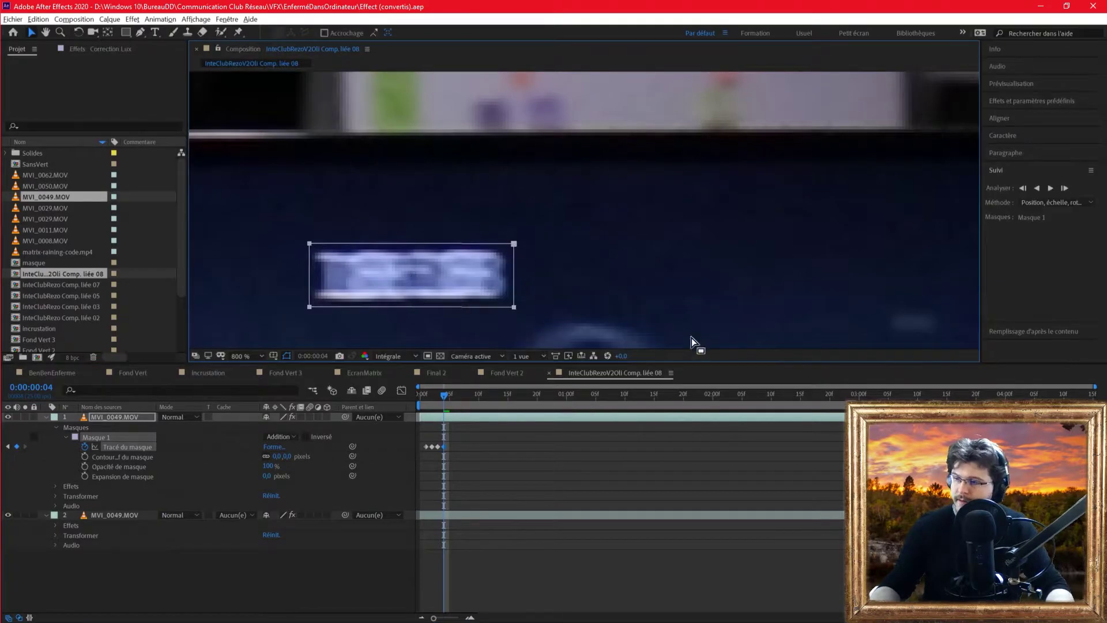
scroll(694, 344, down, 1)
click(1051, 188)
drag(478, 394, 479, 394)
double_click(639, 181)
drag(640, 180, 589, 202)
drag(634, 182, 627, 180)
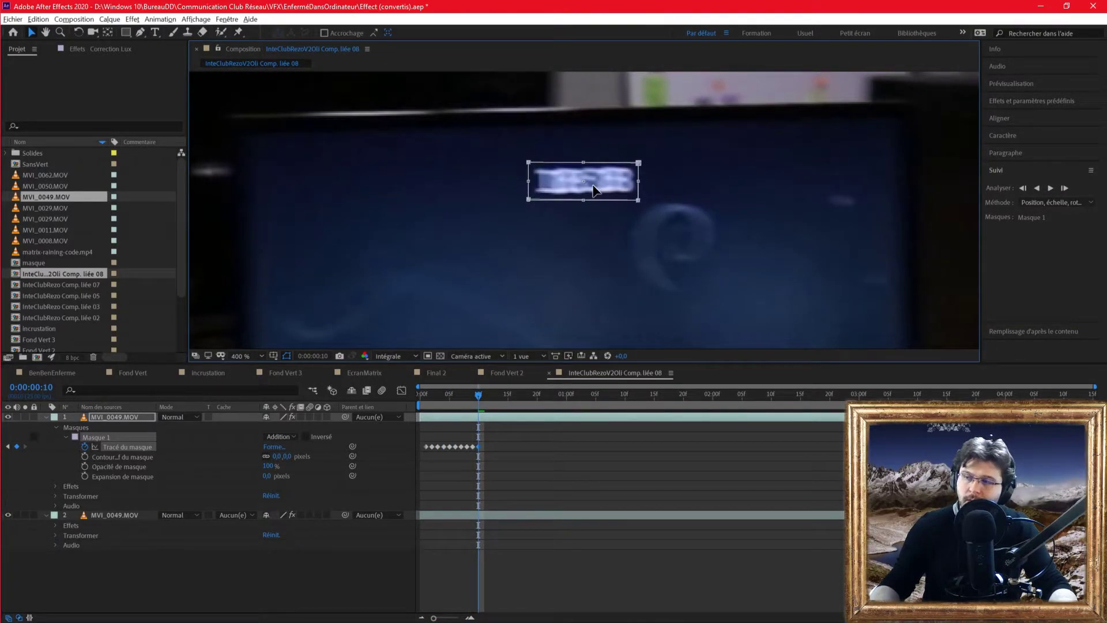
Step: Continue tracking Masque 1 past 0:00:00:10, realign it with the clock, and track eight more frames one at a time
click(1048, 188)
drag(497, 395, 486, 395)
drag(502, 178, 522, 180)
click(1066, 188)
click(1065, 188)
click(1065, 188)
click(1067, 188)
click(1066, 188)
click(1066, 188)
click(1065, 188)
click(1065, 188)
Step: Reshape Masque 1 by repositioning its corners around the blurred clock near 0:00:00:20
scroll(251, 217, down, 1)
scroll(250, 217, up, 1)
drag(319, 183, 326, 160)
click(371, 109)
drag(316, 246, 418, 250)
drag(292, 224, 291, 230)
drag(290, 186, 284, 182)
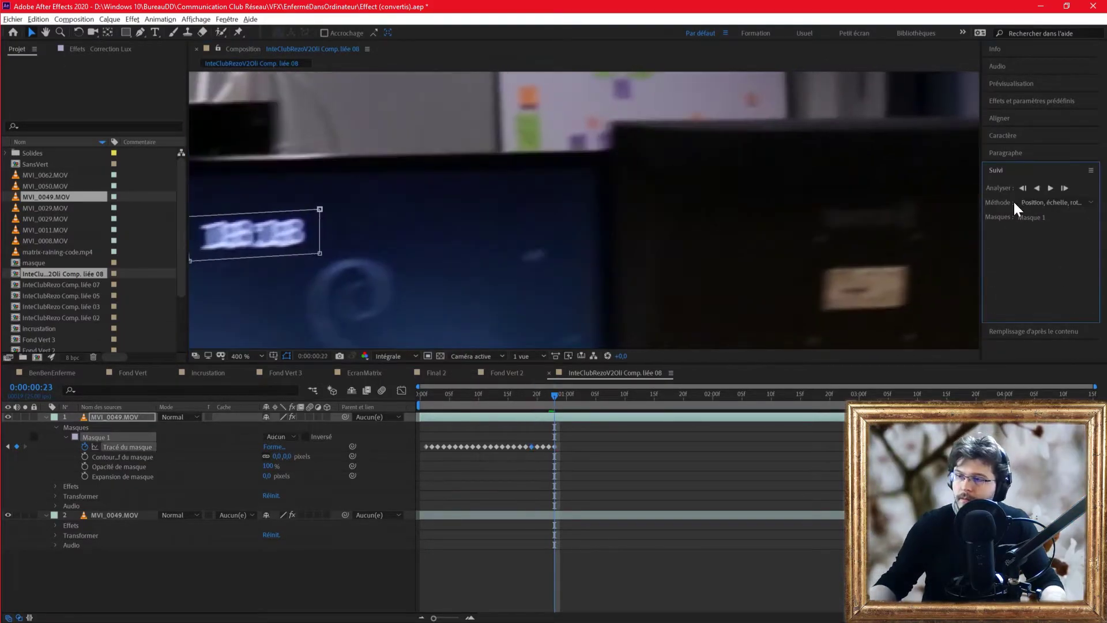
Step: Step back three frames and move the corners of Masque 1 to enclose the clock there
key(Page_Up)
key(Page_Up)
key(Page_Up)
drag(260, 203, 257, 191)
drag(390, 223, 380, 233)
drag(386, 180, 385, 188)
drag(267, 246, 258, 243)
Step: Reposition Masque 1 over the clock near 0:00:00:23 and resume forward tracking
drag(537, 395, 554, 396)
drag(481, 232, 505, 237)
click(1051, 188)
click(1051, 188)
Step: Track Masque 1 forward again from about 0:00:01:07, and once more from 0:00:01:15
click(603, 396)
scroll(554, 212, down, 2)
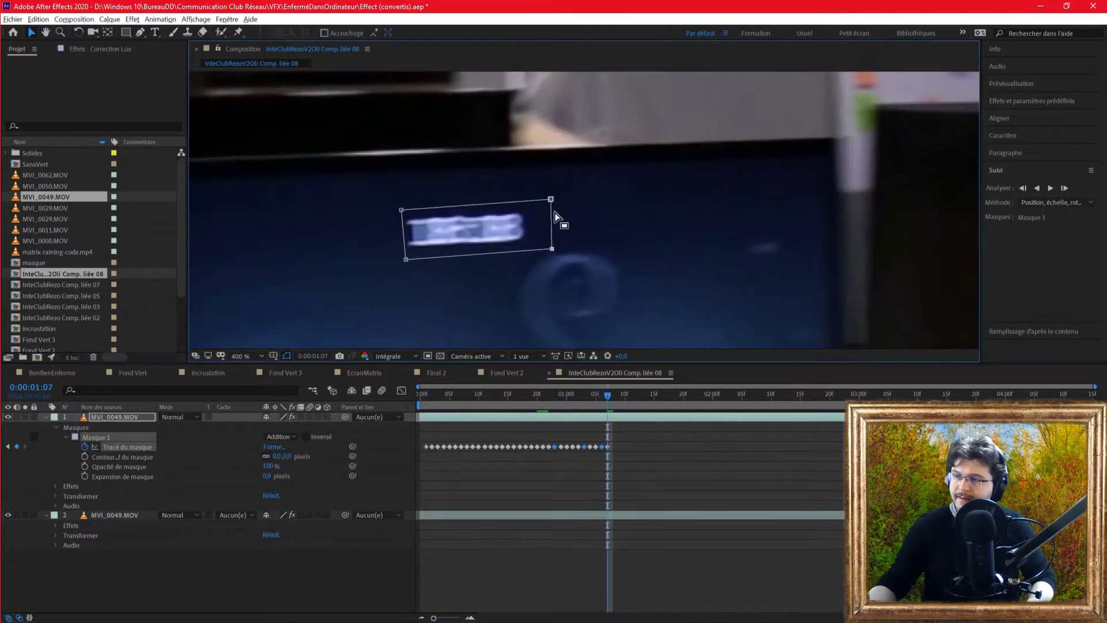
click(1051, 188)
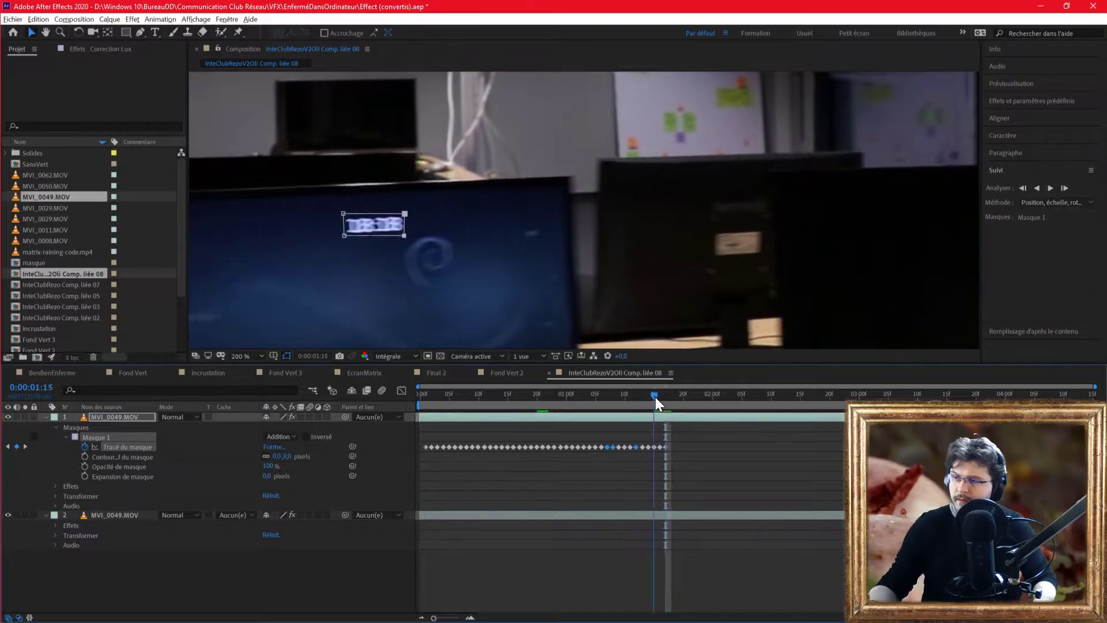
click(656, 397)
click(1051, 188)
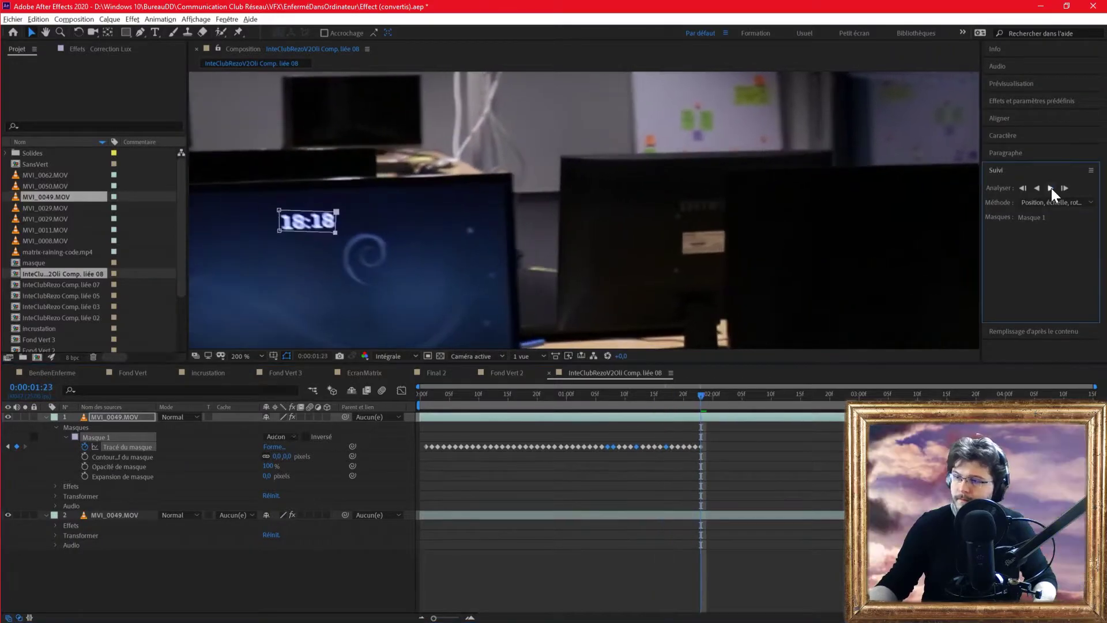
Step: Enlarge Masque 1 by moving its four corners outward around the clock after 0:00:01:23
scroll(289, 229, up, 2)
drag(474, 228, 519, 225)
drag(482, 150, 535, 127)
drag(253, 142, 233, 130)
drag(255, 225, 235, 240)
drag(535, 127, 524, 127)
drag(235, 239, 227, 245)
drag(523, 235, 521, 240)
Step: Track Masque 1 forward to 0:00:02:11, where the clock leaves the frame, and set its mask mode to subtract
scroll(537, 239, down, 2)
click(755, 397)
click(1051, 188)
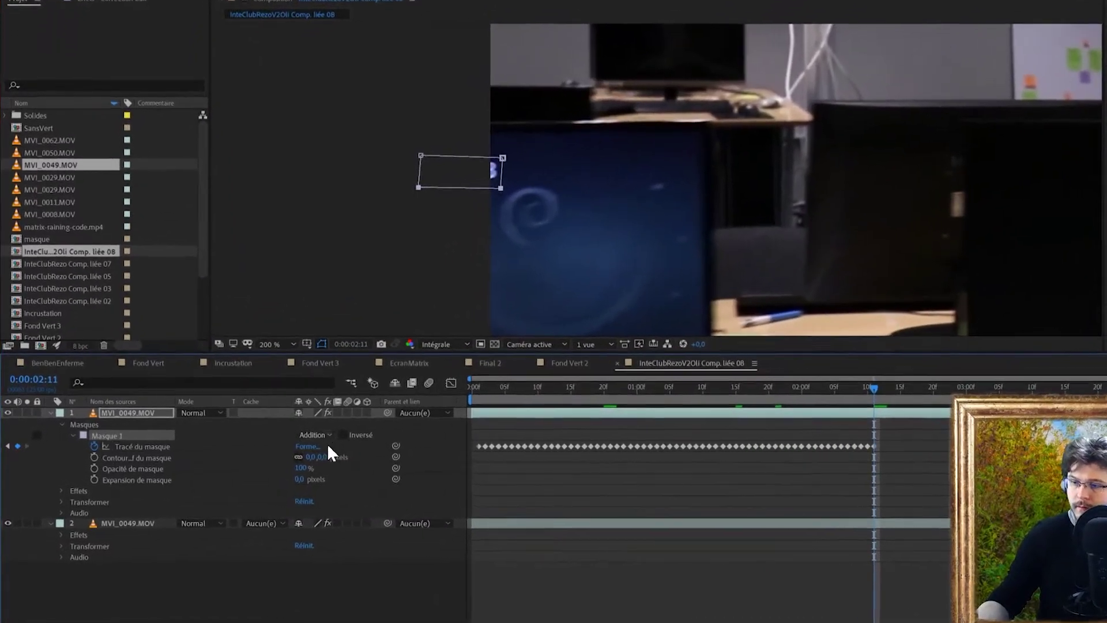
click(293, 436)
click(407, 482)
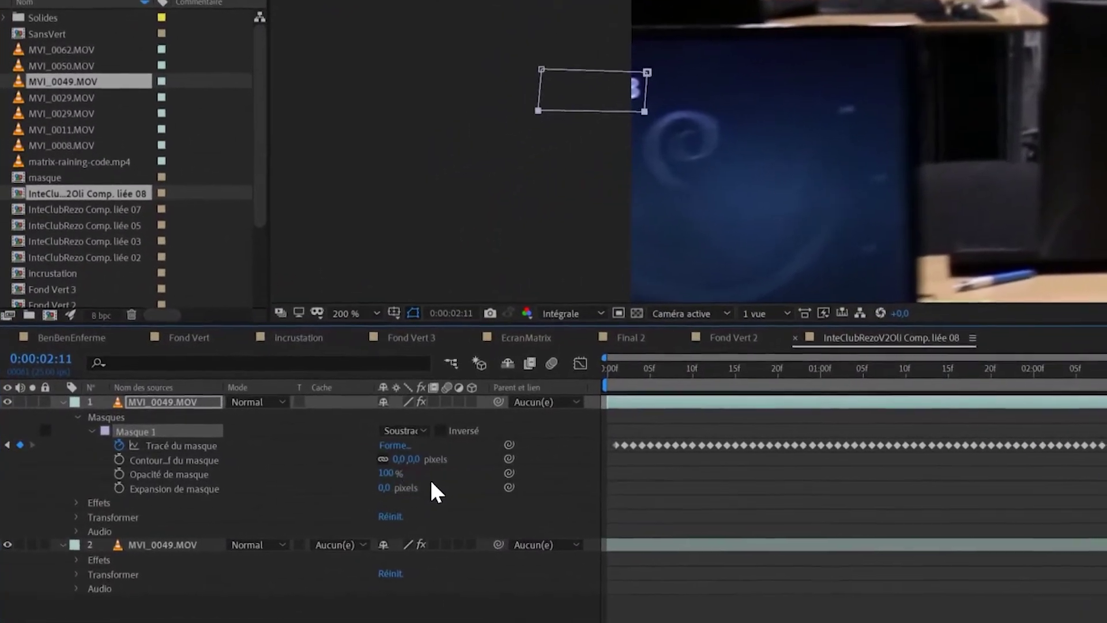
Step: Return to the composition's start and generate a content-aware fill layer with the Objet method over the Durée totale range
scroll(650, 187, up, 4)
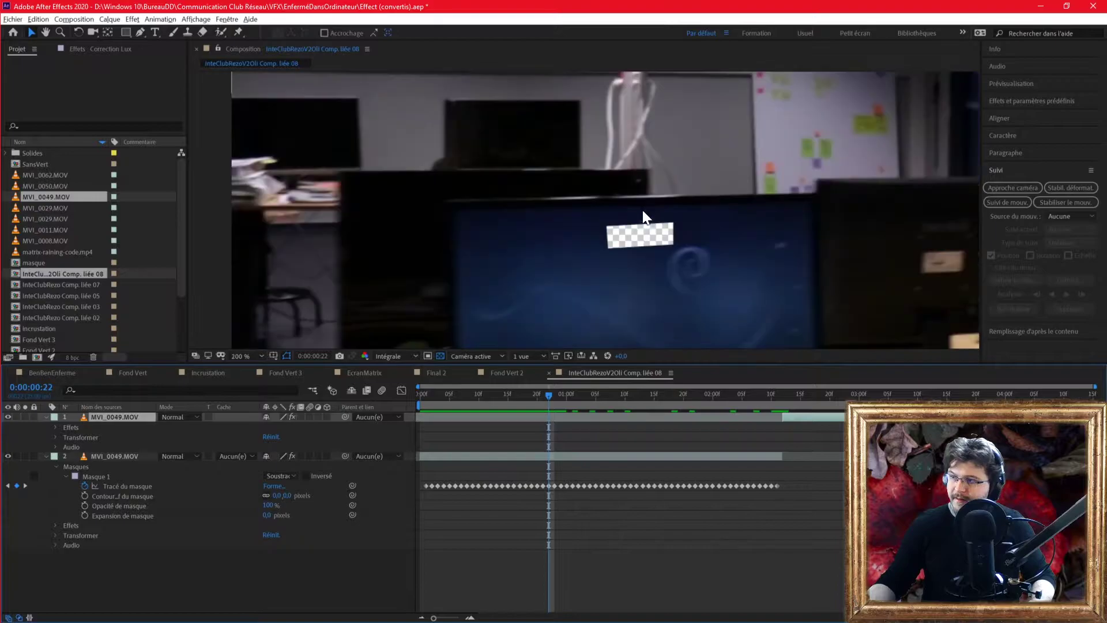
drag(544, 396, 393, 404)
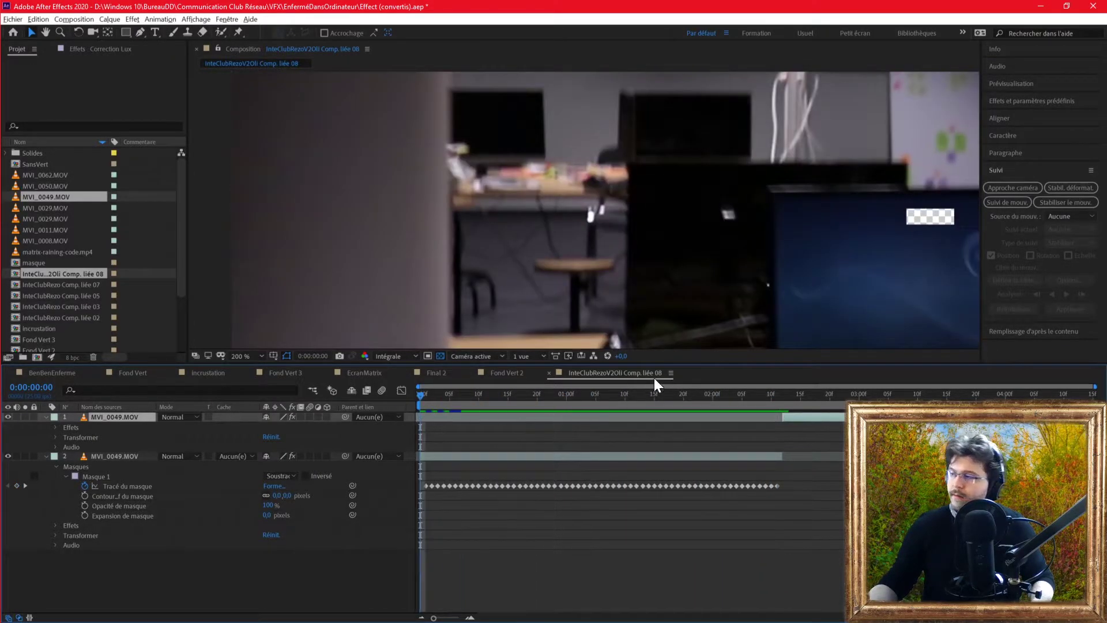
click(1033, 334)
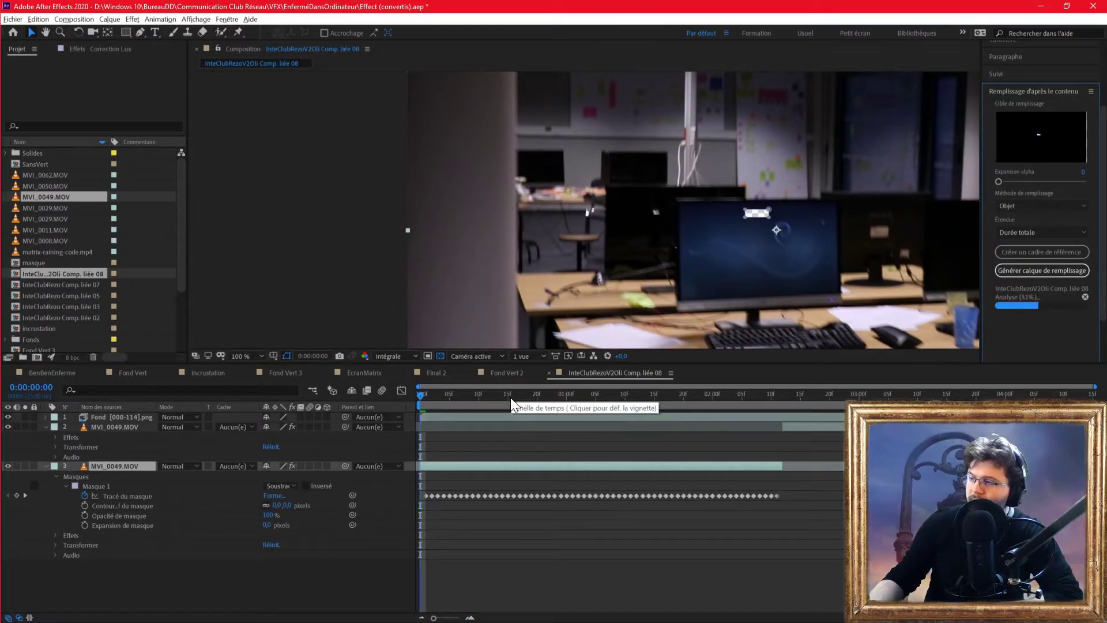
Step: Inspect the filled clock area on the monitor up close and scrub through the first second of the shot
scroll(917, 249, up, 2)
key(space)
drag(917, 249, 648, 257)
drag(850, 259, 618, 247)
drag(784, 256, 677, 257)
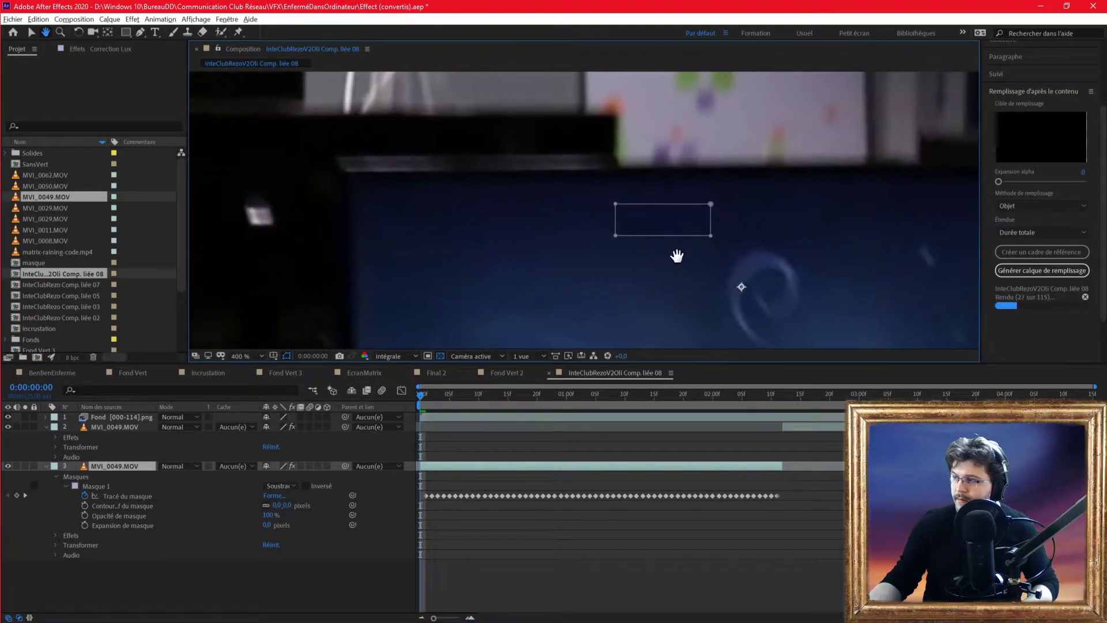
scroll(683, 224, up, 1)
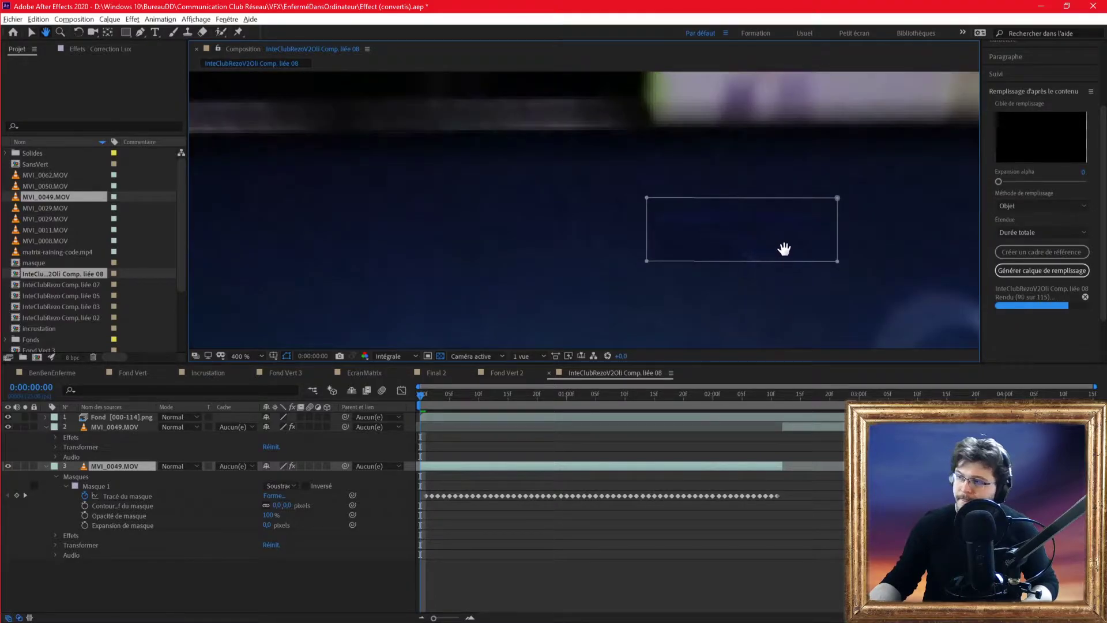
key(comma)
key(period)
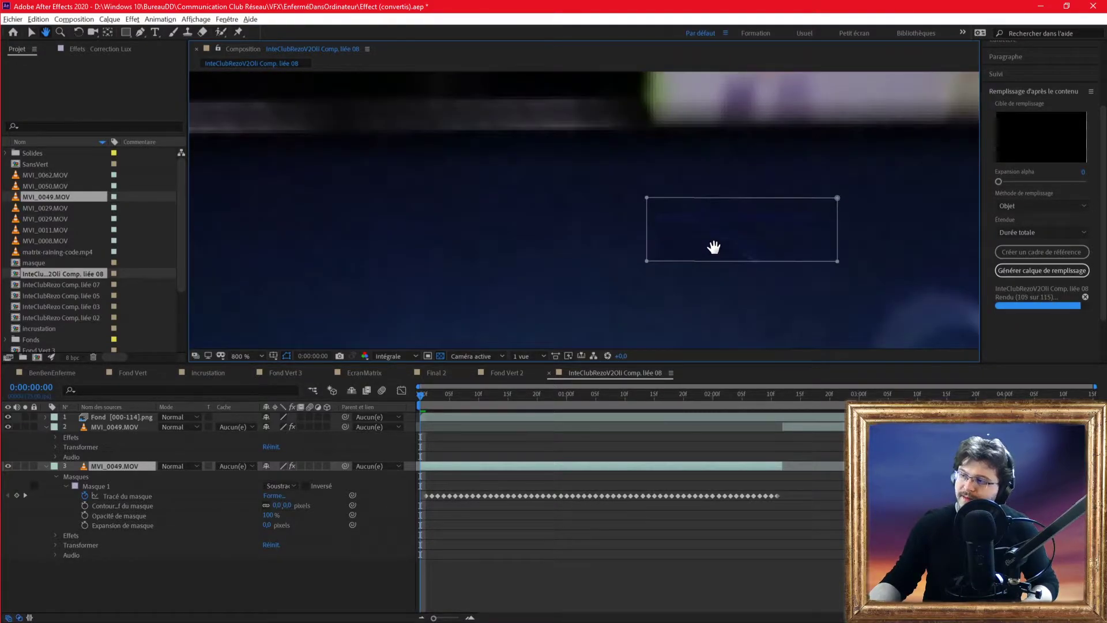
key(comma)
key(v)
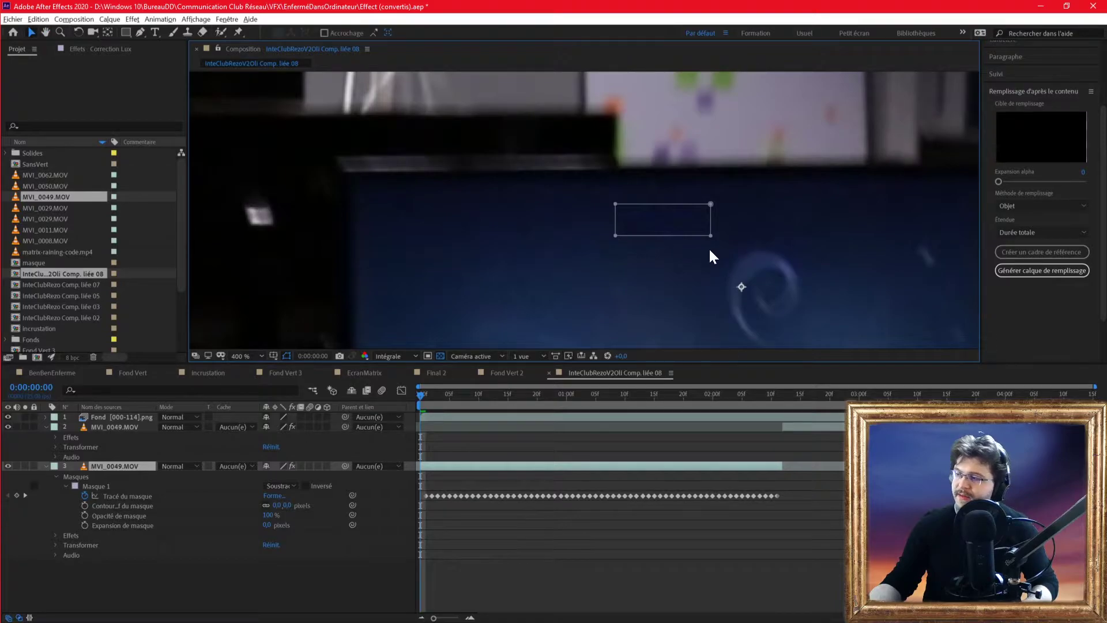
drag(419, 396, 541, 412)
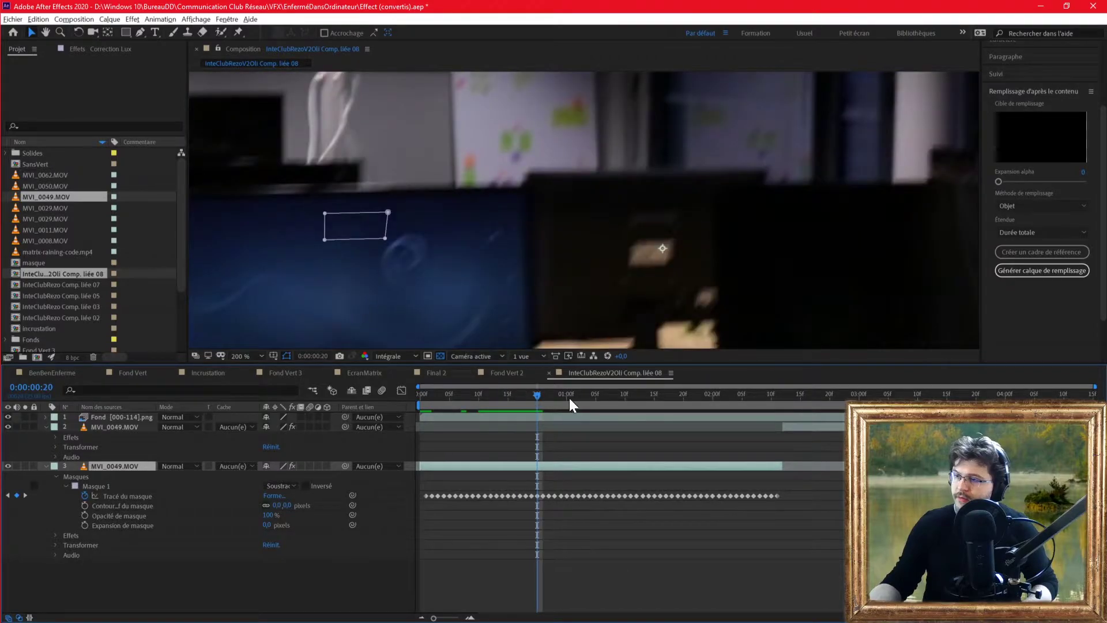
drag(542, 396, 577, 398)
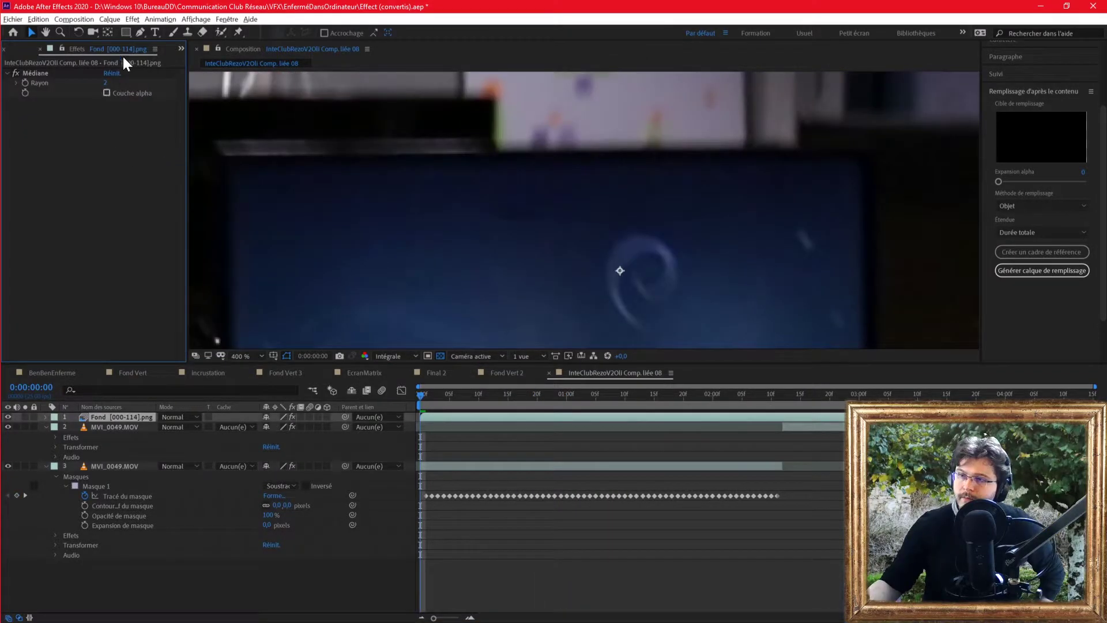
Step: Add a Flou gaussien of 1,0 to the Fond fill layer and check the filled monitor area over the shot's opening frames
click(136, 19)
click(16, 73)
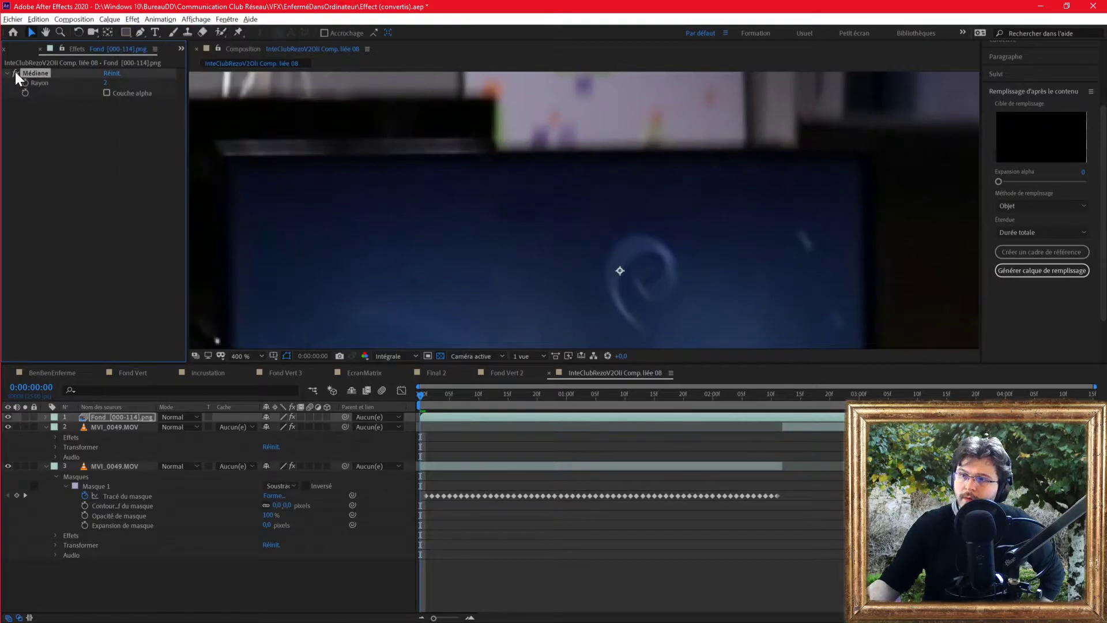
click(132, 19)
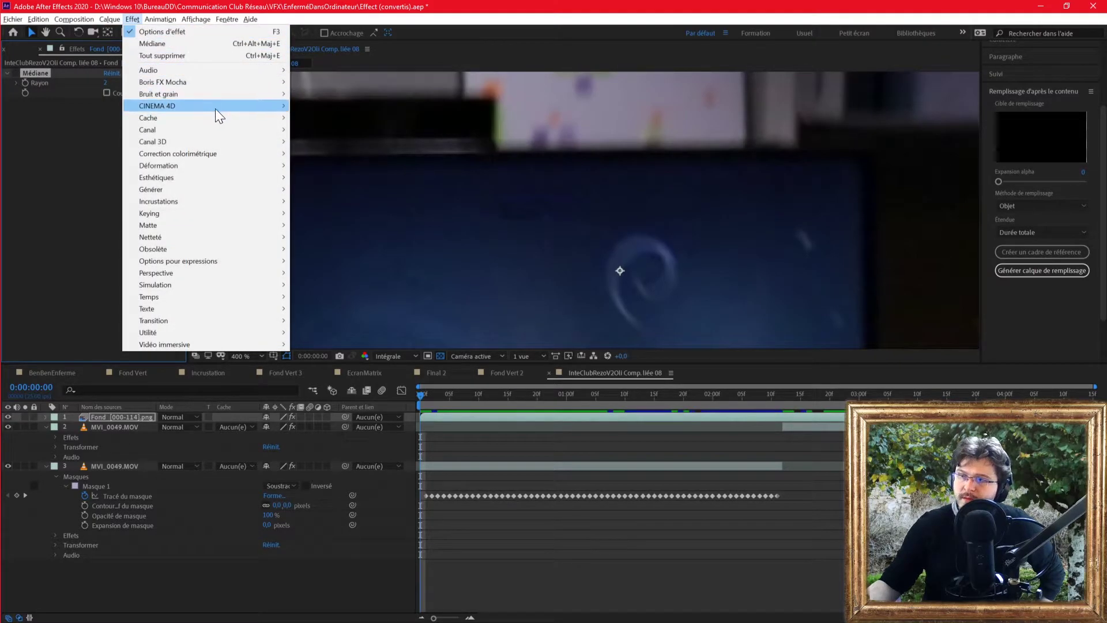
mouse_move(208, 88)
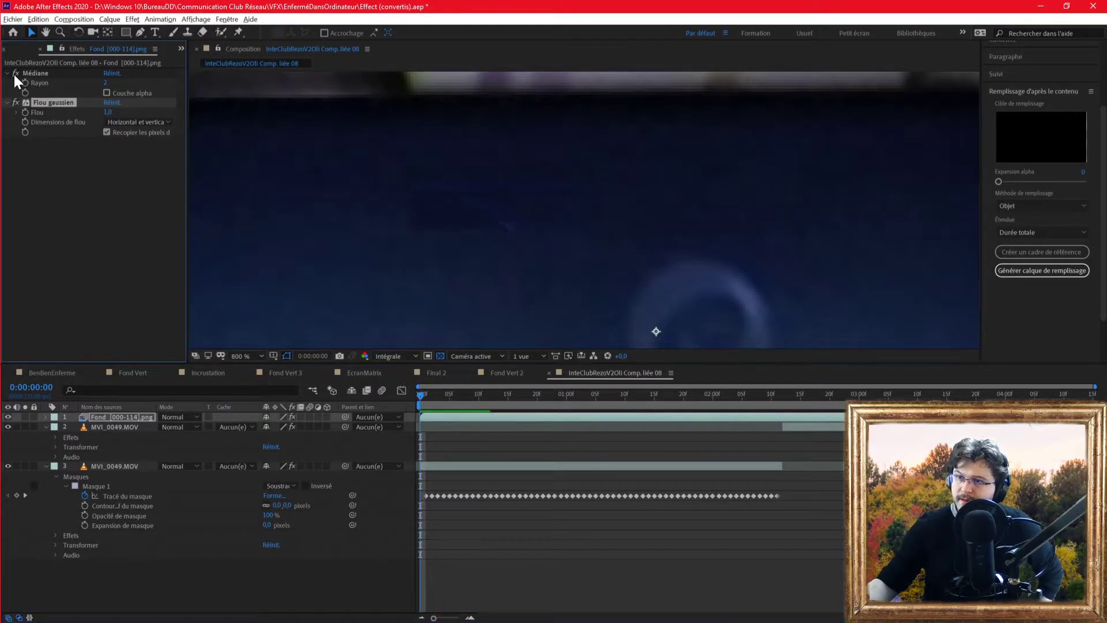
scroll(365, 221, down, 1)
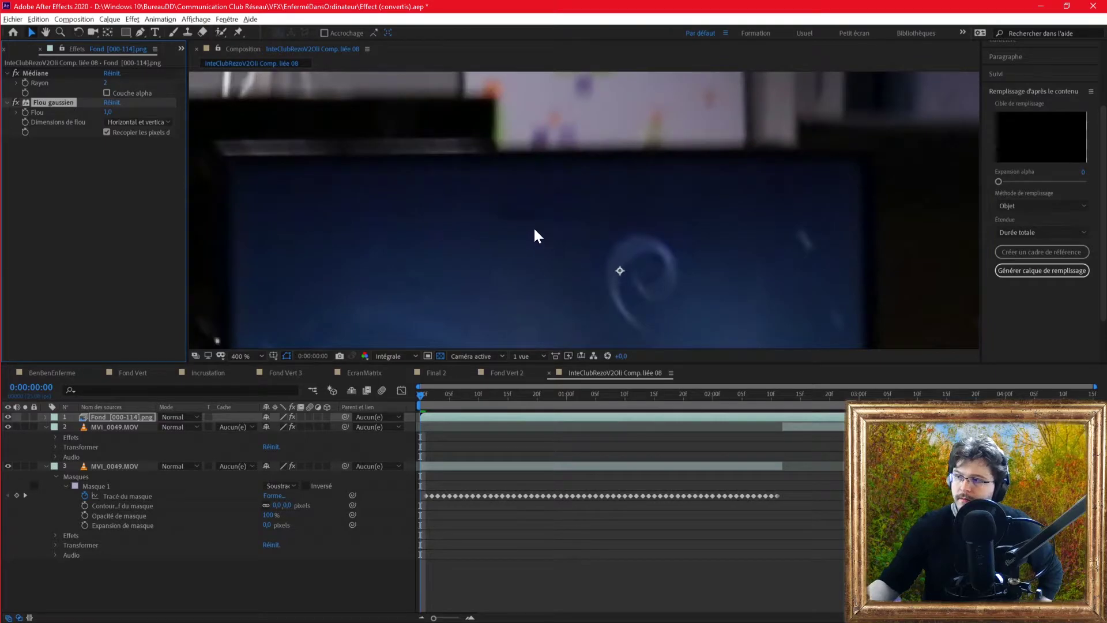
scroll(525, 243, down, 1)
key(space)
drag(458, 399, 493, 401)
Step: Add the Ajout de grain effect to the Fond fill layer, viewing the monitor at 0:00:01:00
click(158, 334)
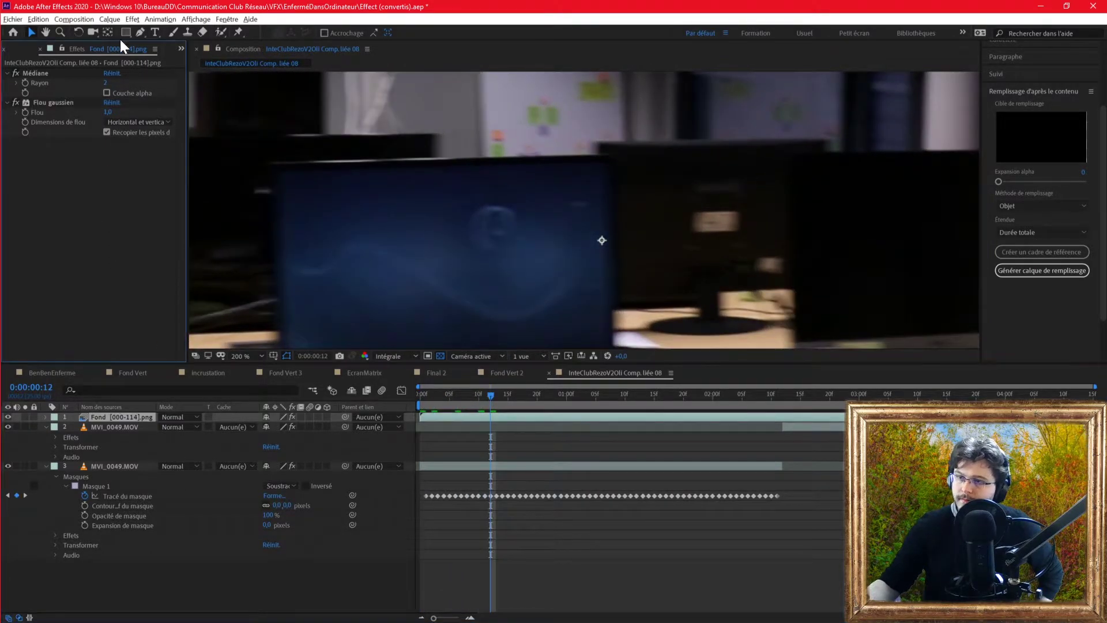
click(133, 19)
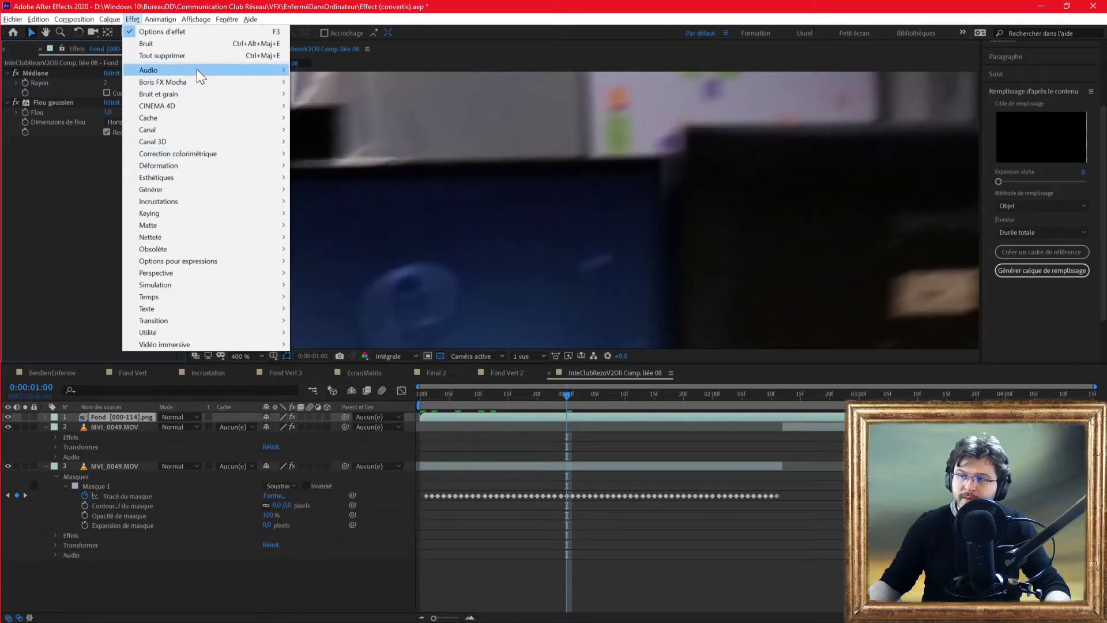
mouse_move(196, 69)
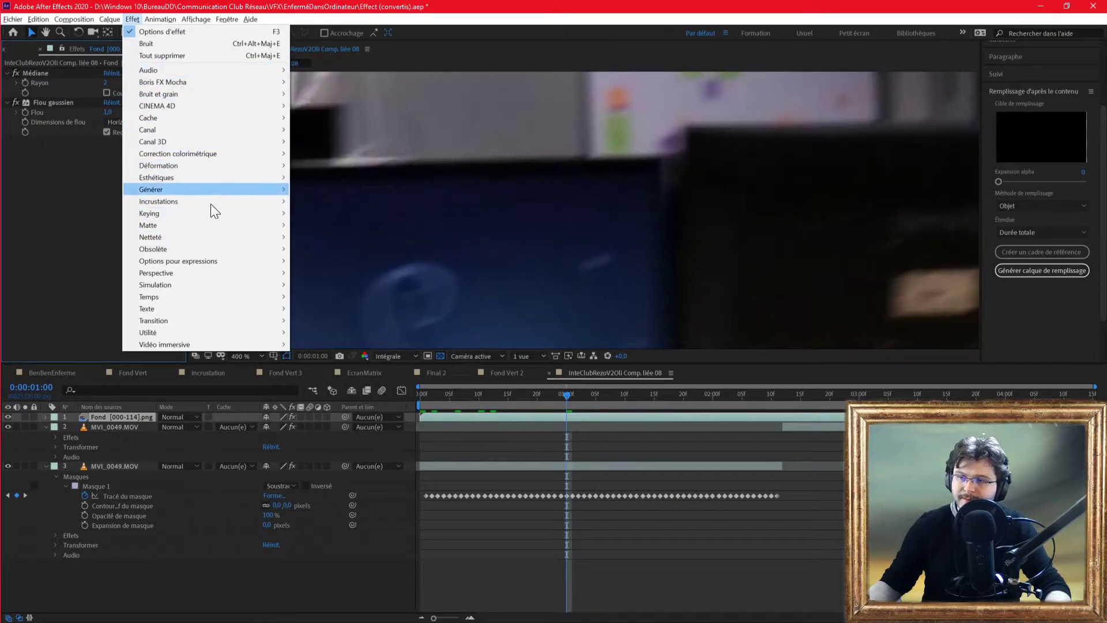
mouse_move(179, 95)
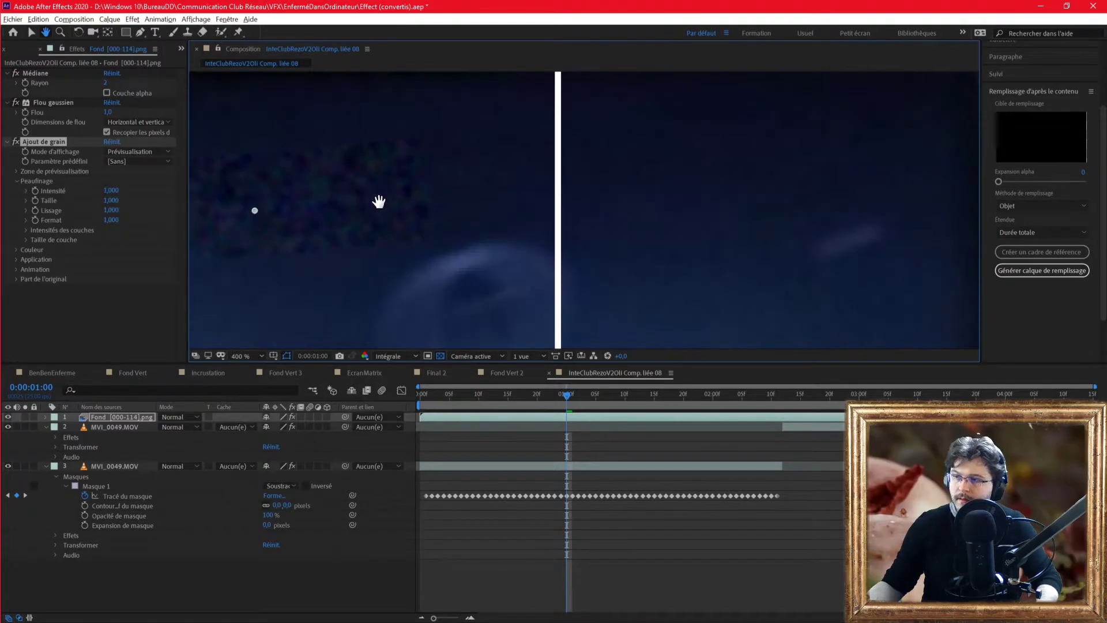
Step: Set the Ajout de grain intensity to 0,2 after trying 0,5, and set its display mode to Résultat final
click(111, 190)
text(0.,5)
key(Return)
key(period)
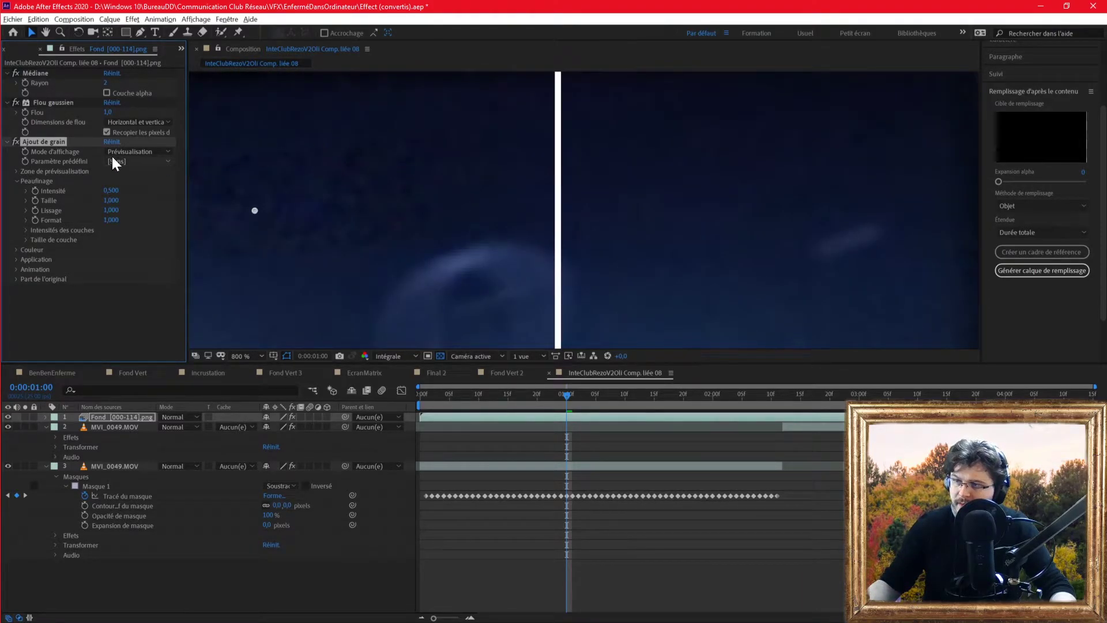
click(111, 190)
text(,2)
key(Return)
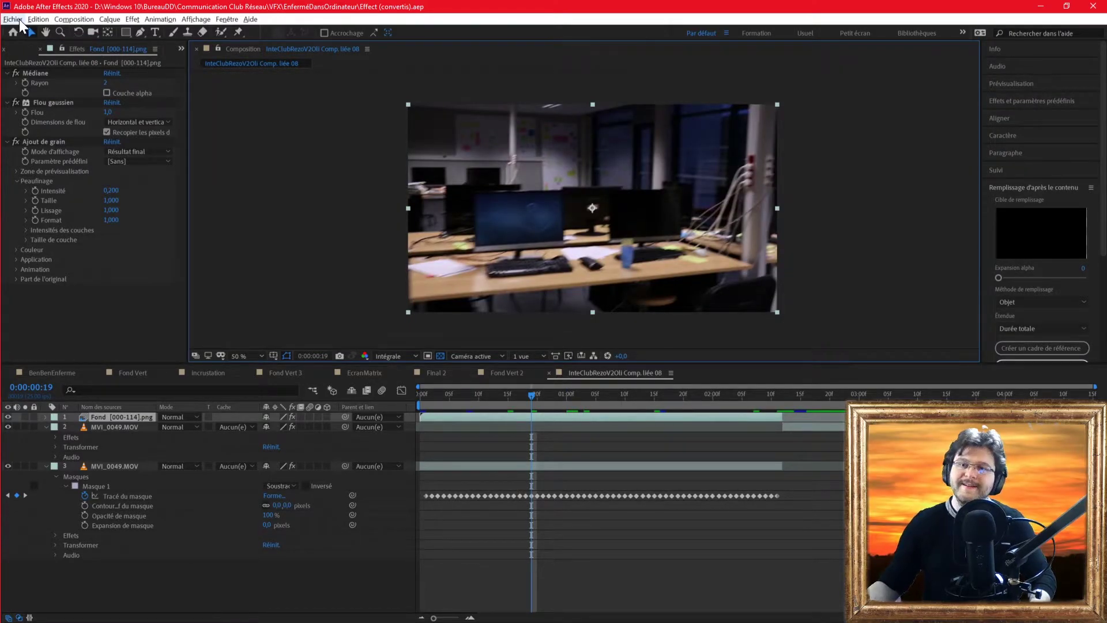
Step: Add the composition to the Adobe Media Encoder queue for export
click(17, 19)
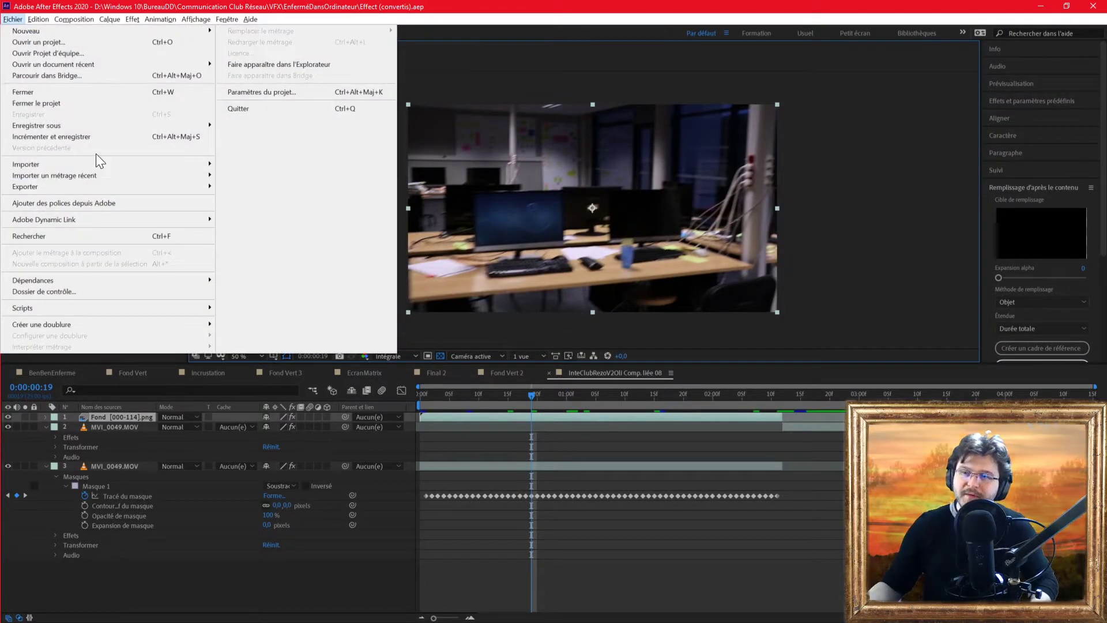
mouse_move(89, 186)
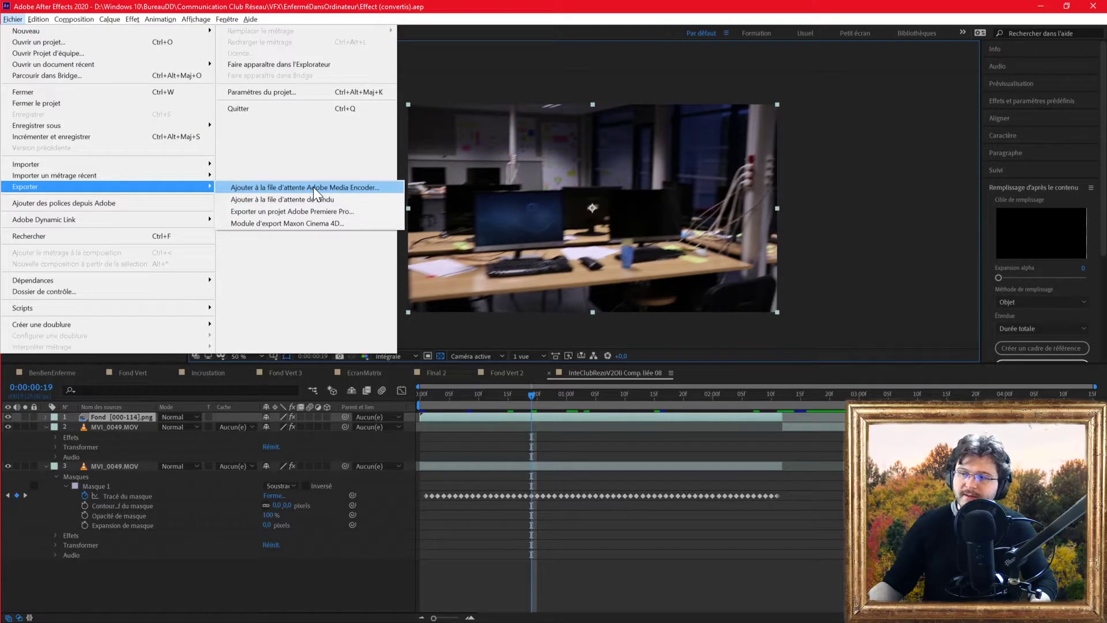
click(313, 187)
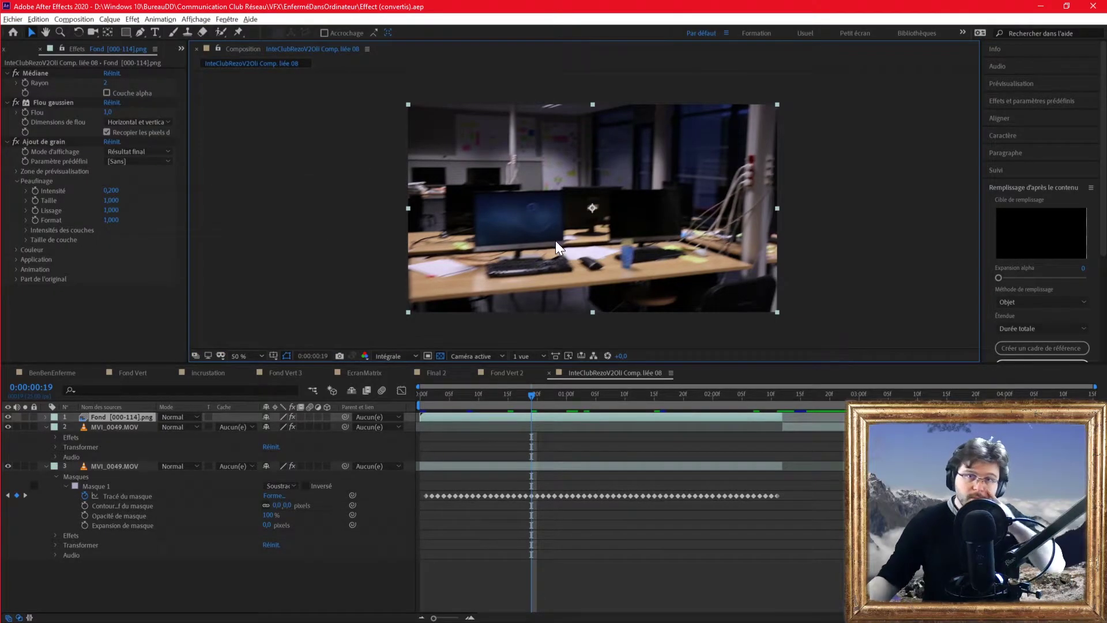
Step: Set the MVI_0049.MOV tracking type to Perspective des quatre coins and fit Point de suivi 1 to the clock's upper-left corner
click(125, 465)
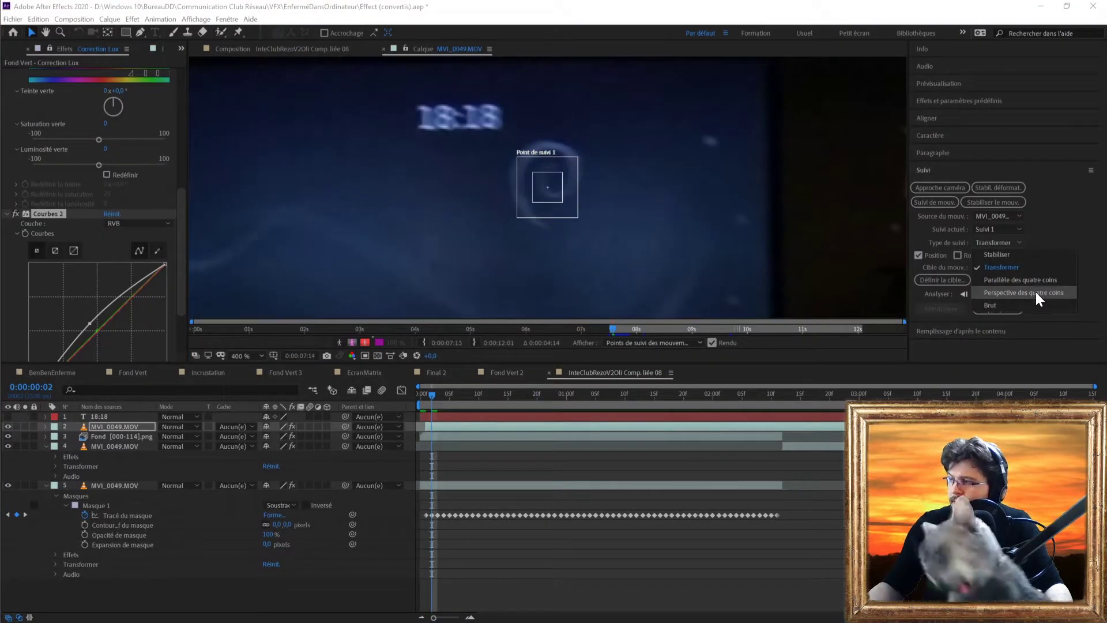
click(1036, 292)
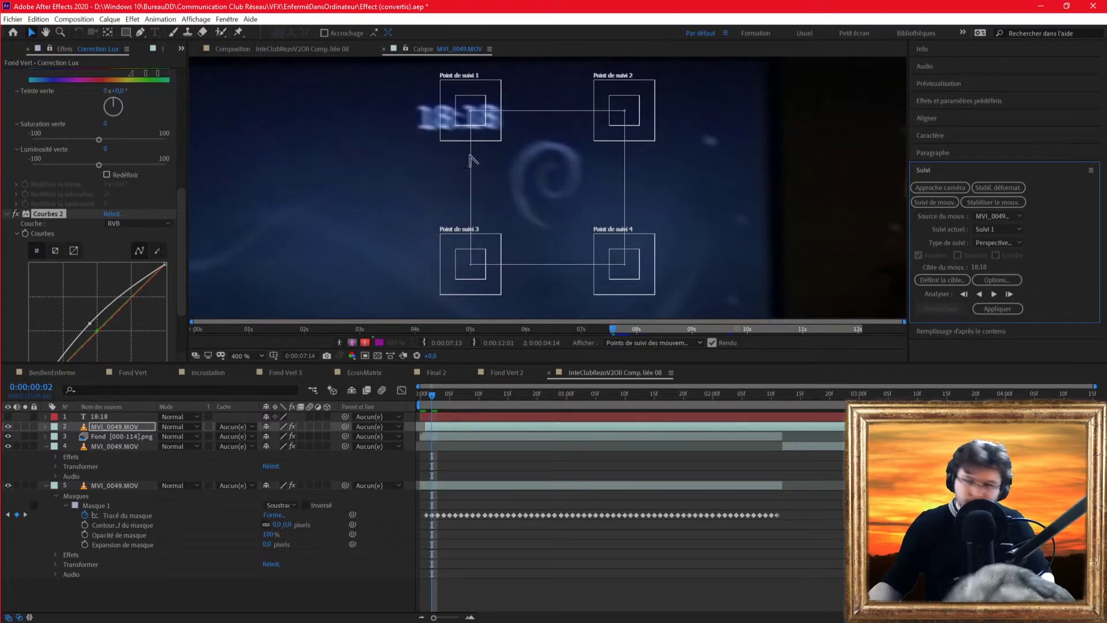
scroll(465, 166, up, 2)
scroll(473, 159, down, 2)
scroll(479, 114, up, 1)
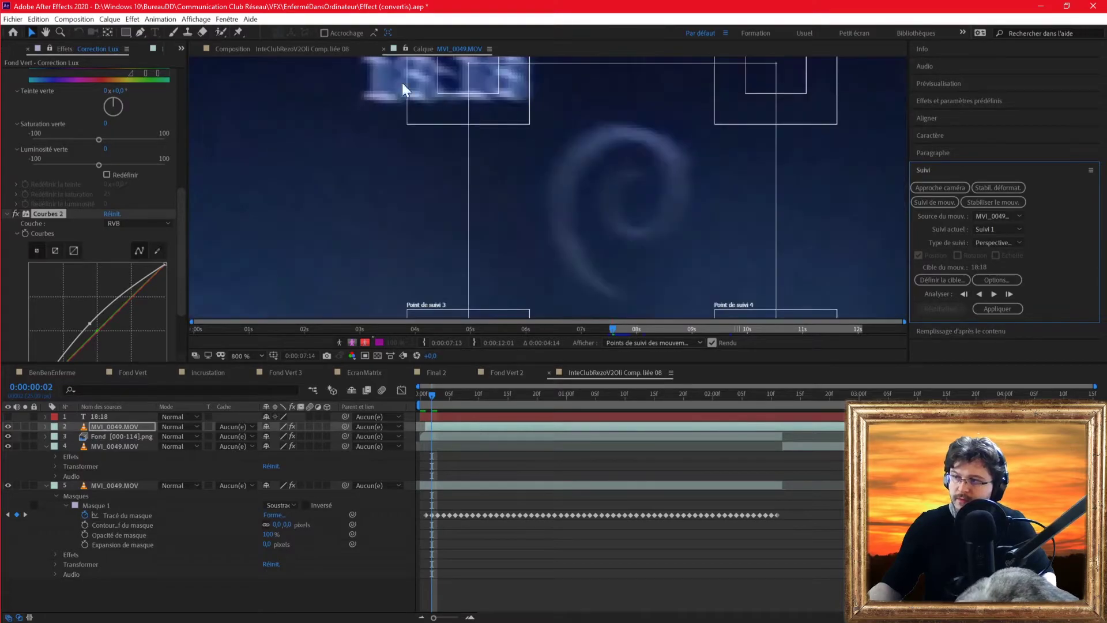
click(45, 32)
drag(495, 104, 497, 162)
key(v)
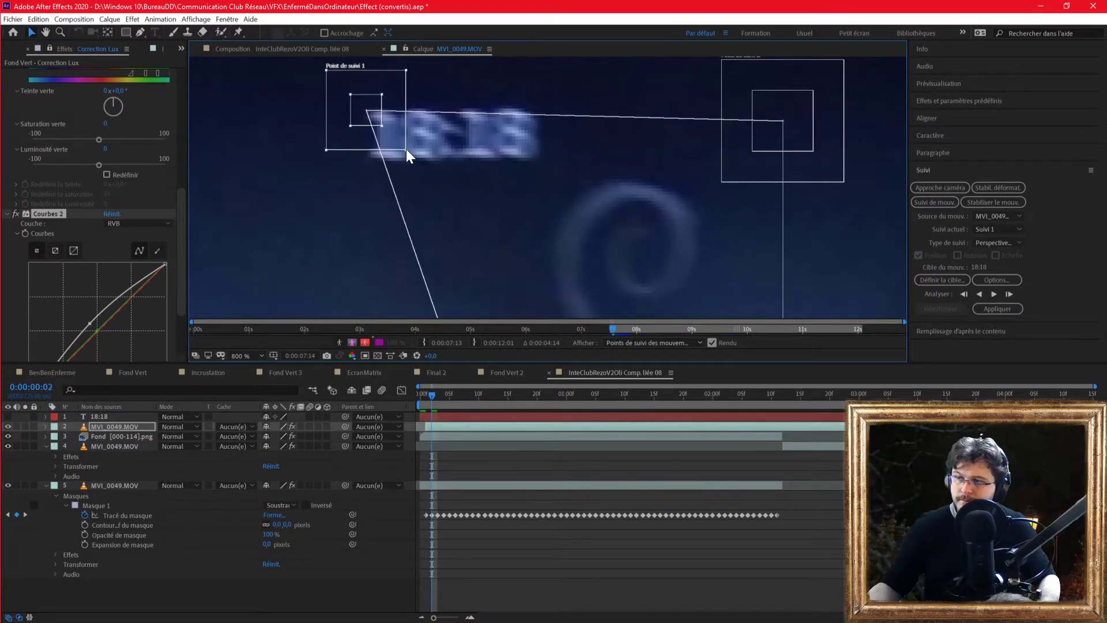
drag(406, 149, 405, 145)
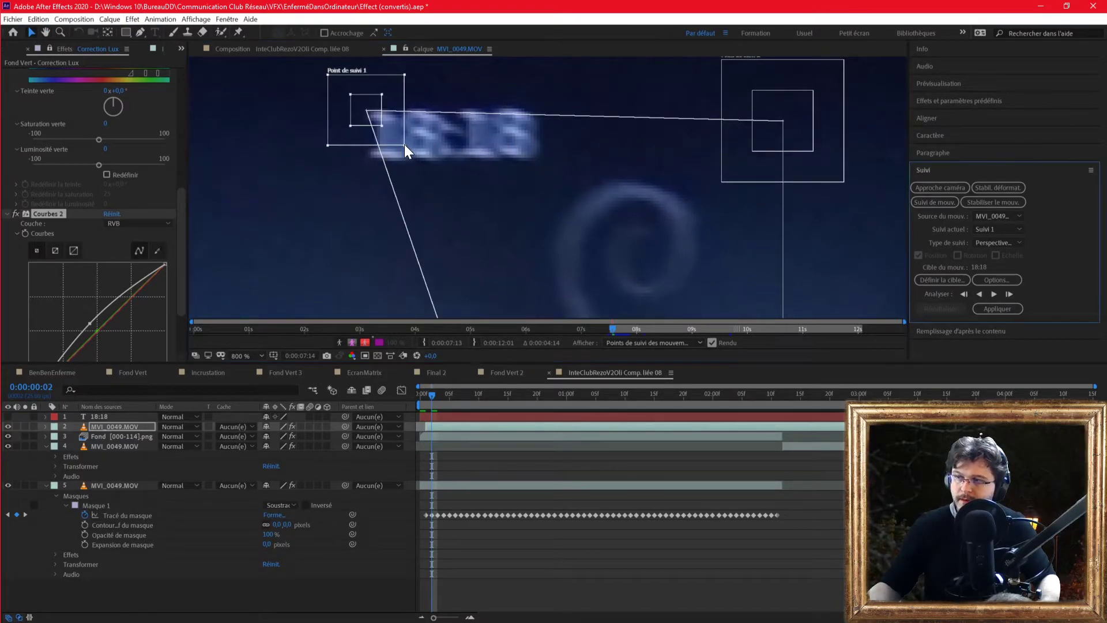
Step: Place and resize tracking points 3, 4 and 2 on the clock's remaining corners, and save the project
scroll(514, 188, down, 1)
drag(525, 301, 464, 163)
scroll(464, 193, up, 2)
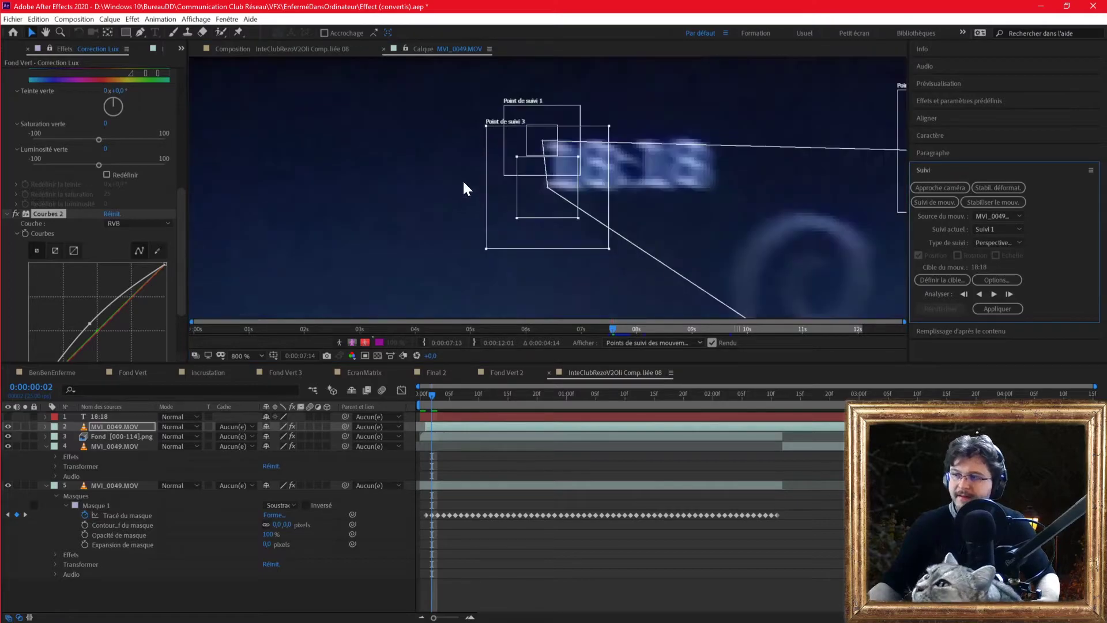
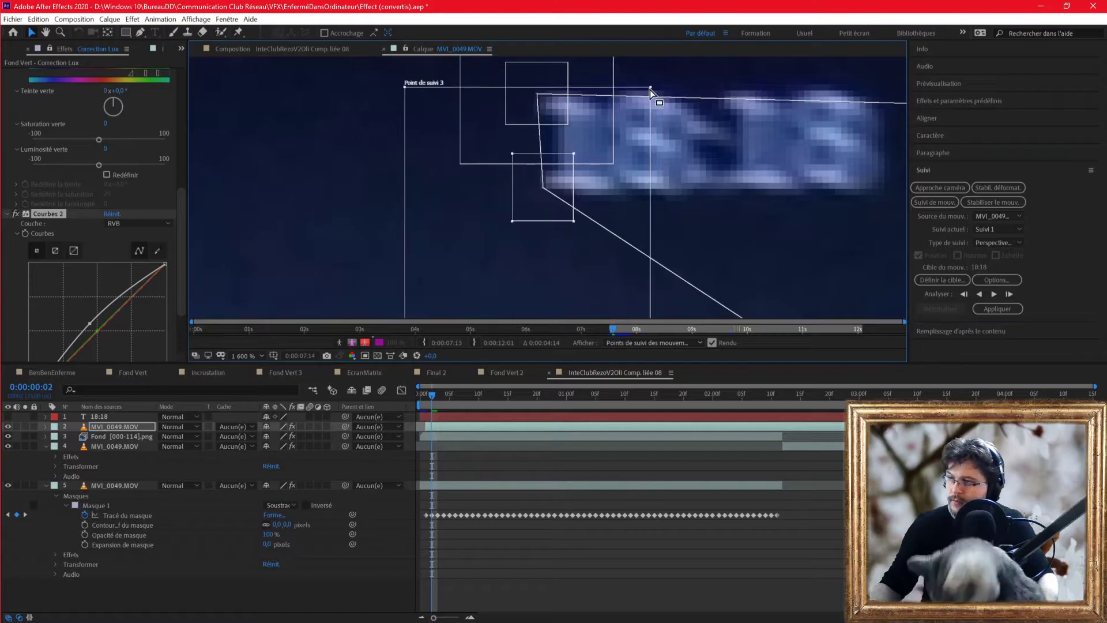
scroll(618, 112, down, 2)
scroll(662, 201, up, 2)
scroll(596, 245, down, 1)
scroll(569, 217, down, 1)
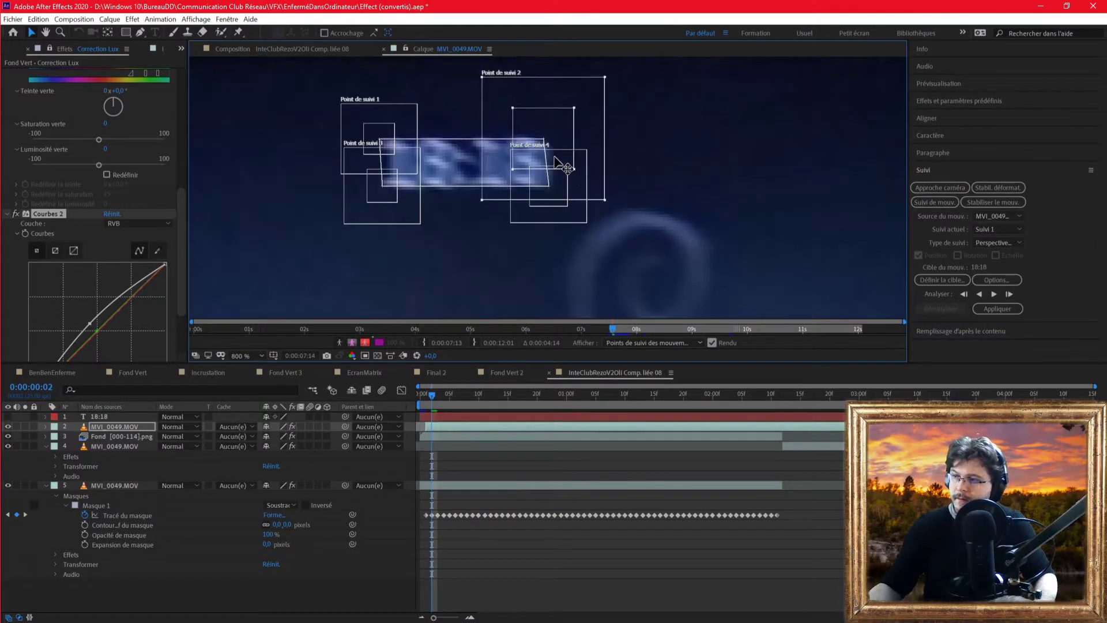
drag(605, 202, 582, 178)
key(ctrl+s)
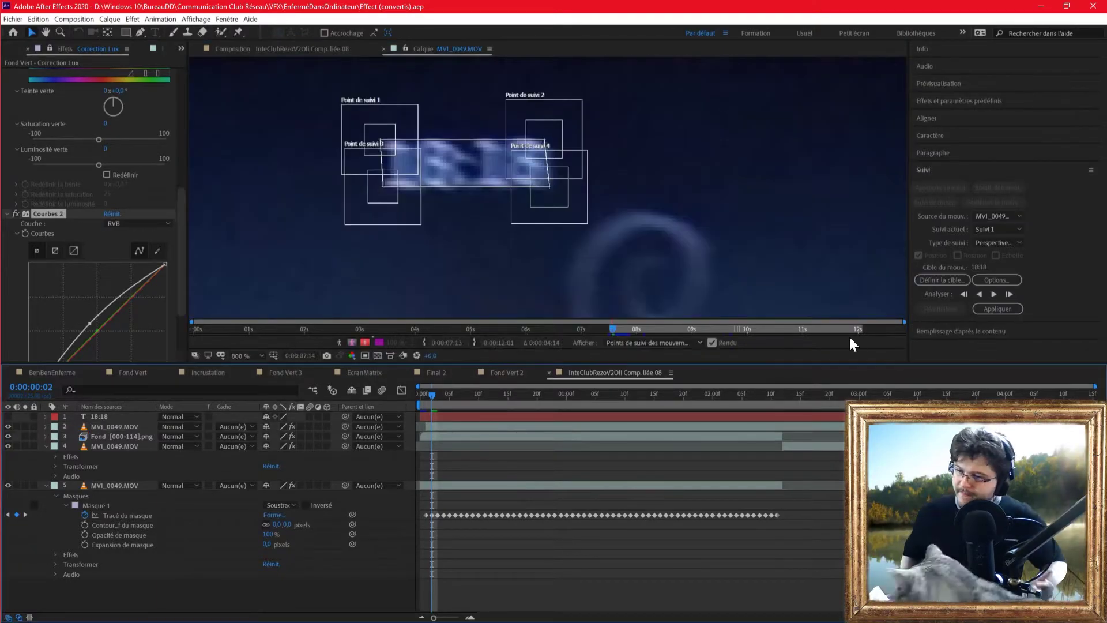
Step: Track the clock frame by frame to 0:00:00:04, moving the drifting points back onto its corners on each frame
click(1010, 294)
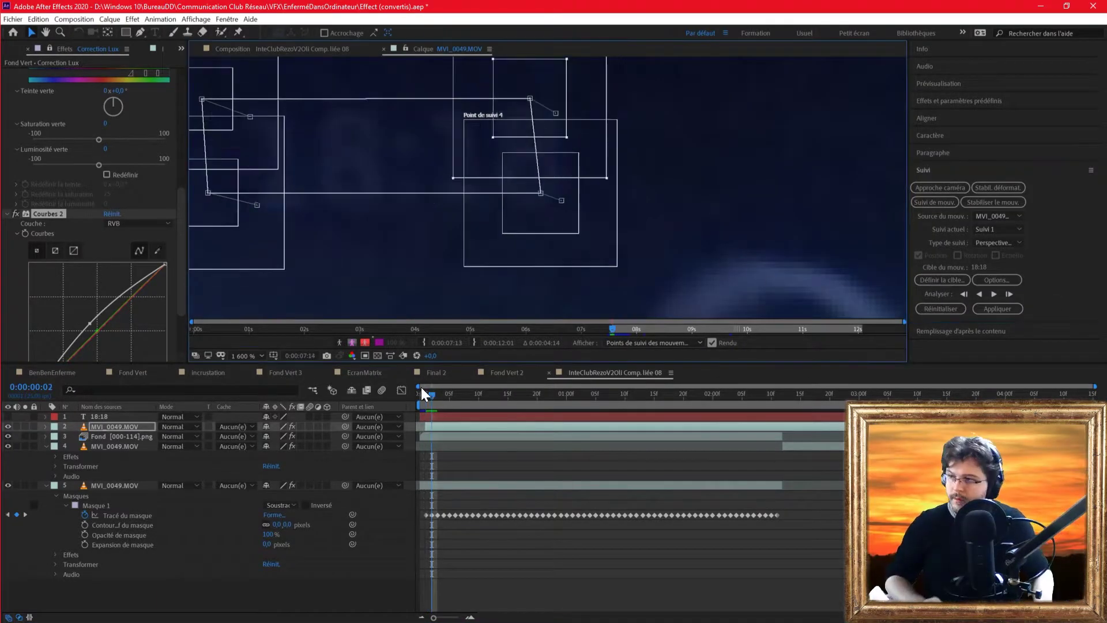
scroll(559, 302, up, 1)
drag(343, 210, 423, 167)
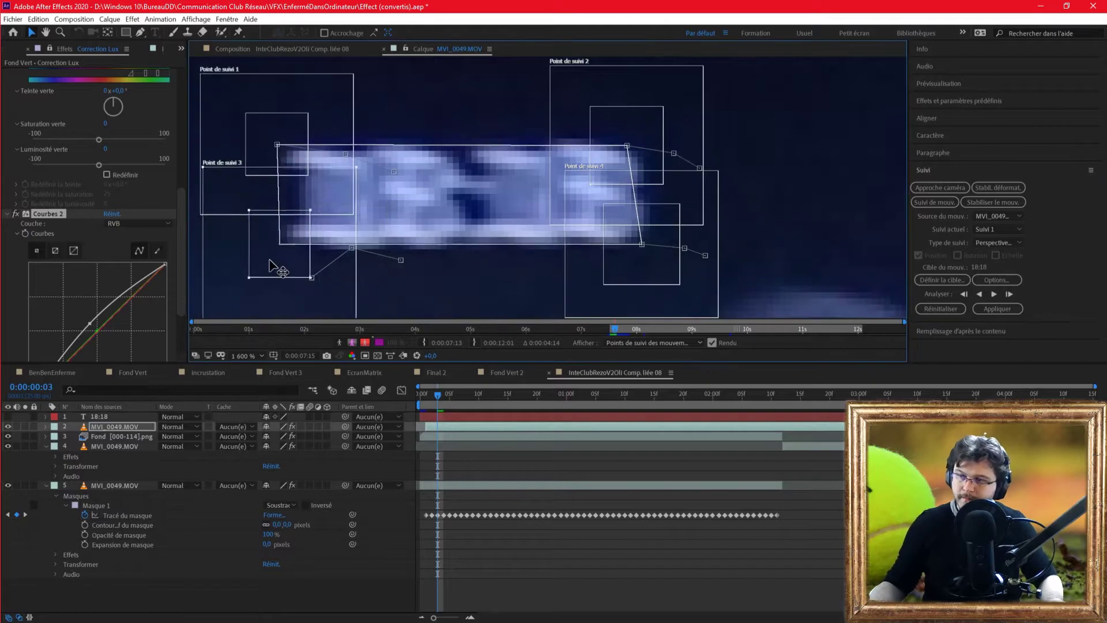
scroll(848, 173, down, 1)
click(1009, 294)
scroll(606, 153, up, 1)
drag(605, 153, 412, 231)
drag(373, 283, 311, 235)
drag(779, 277, 753, 287)
drag(783, 157, 769, 151)
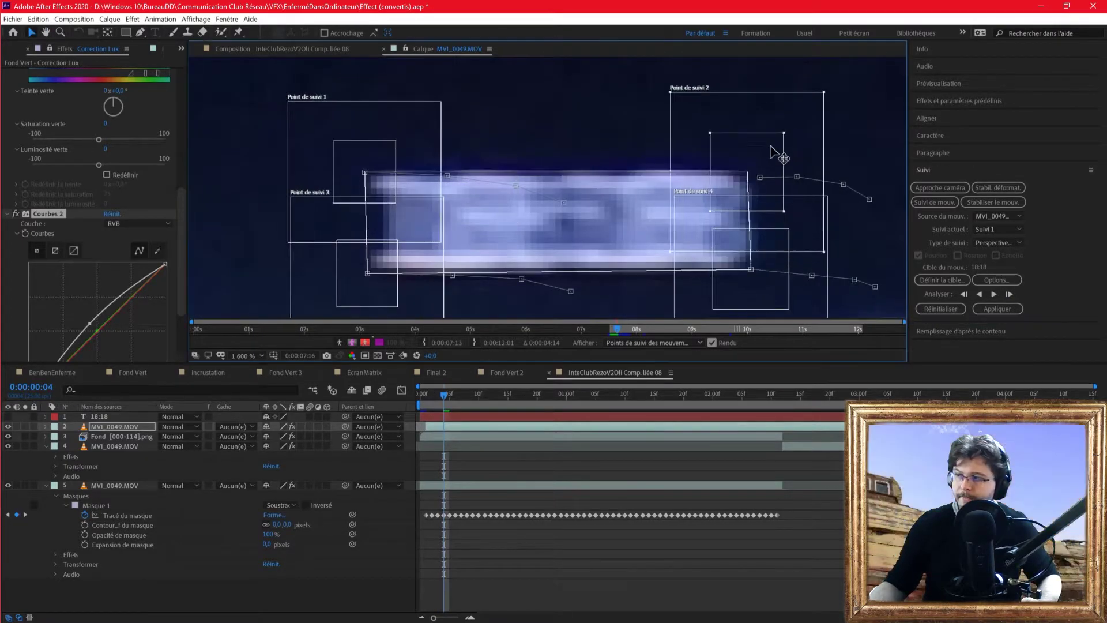
Step: Advance the track to 0:00:00:05 and realign all four tracking points with the clock's corners
scroll(773, 153, down, 1)
click(1009, 294)
scroll(750, 303, up, 1)
drag(747, 296, 749, 299)
drag(406, 304, 423, 307)
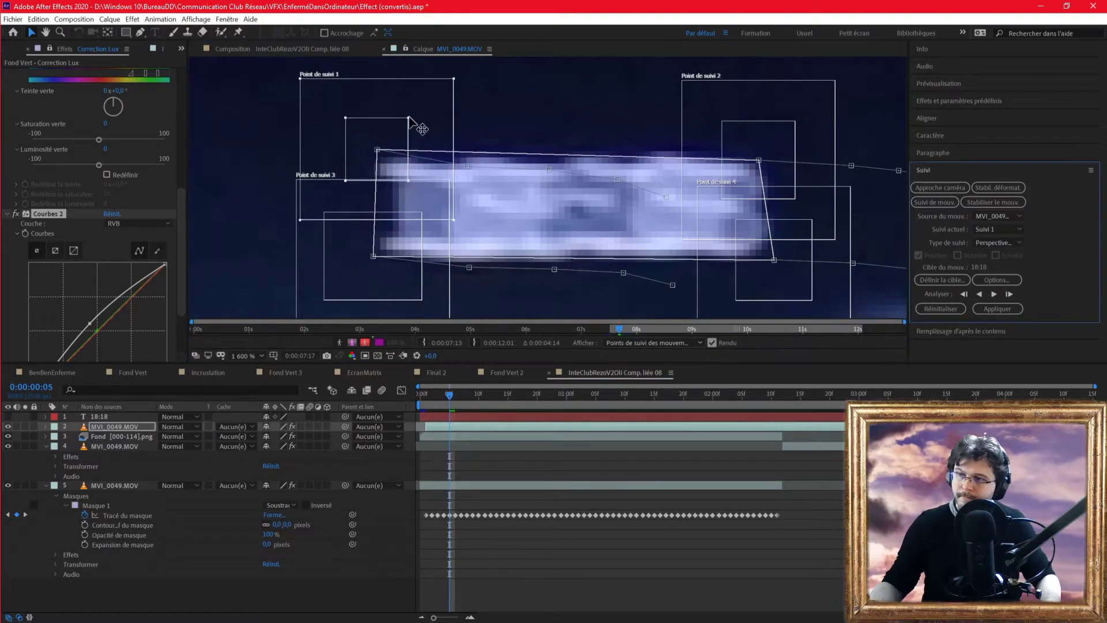
drag(401, 123, 416, 113)
drag(370, 154, 374, 153)
drag(361, 283, 370, 281)
drag(770, 140, 764, 145)
drag(790, 127, 805, 114)
drag(767, 293, 752, 293)
Step: Enlarge the search regions of the four tracking points around the clock at 0:00:00:05
key(comma)
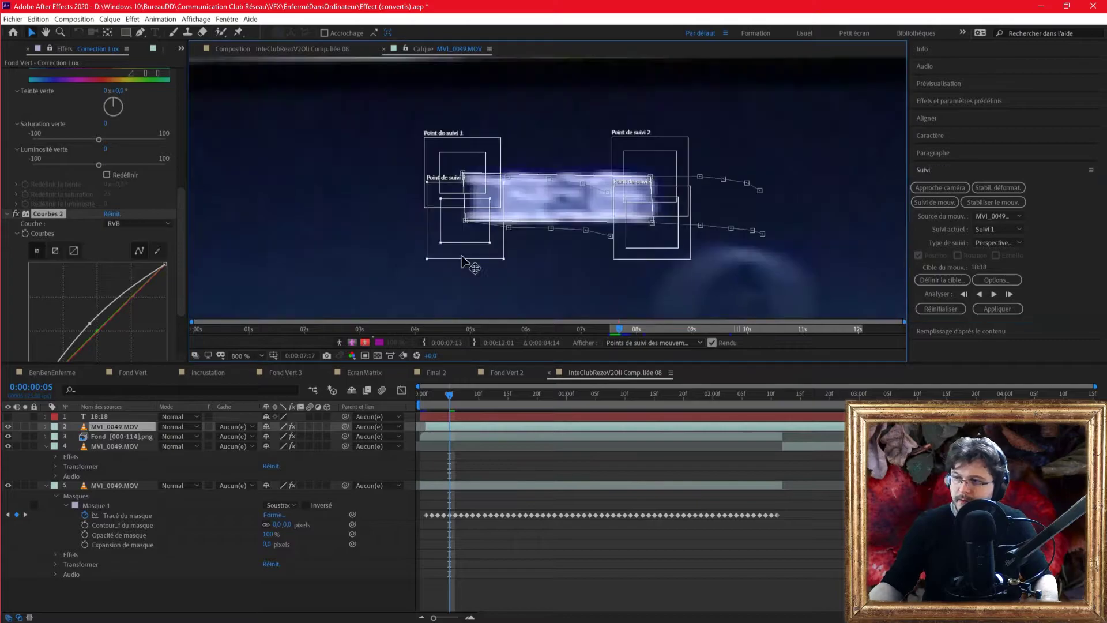
drag(691, 186, 710, 173)
drag(688, 136, 708, 122)
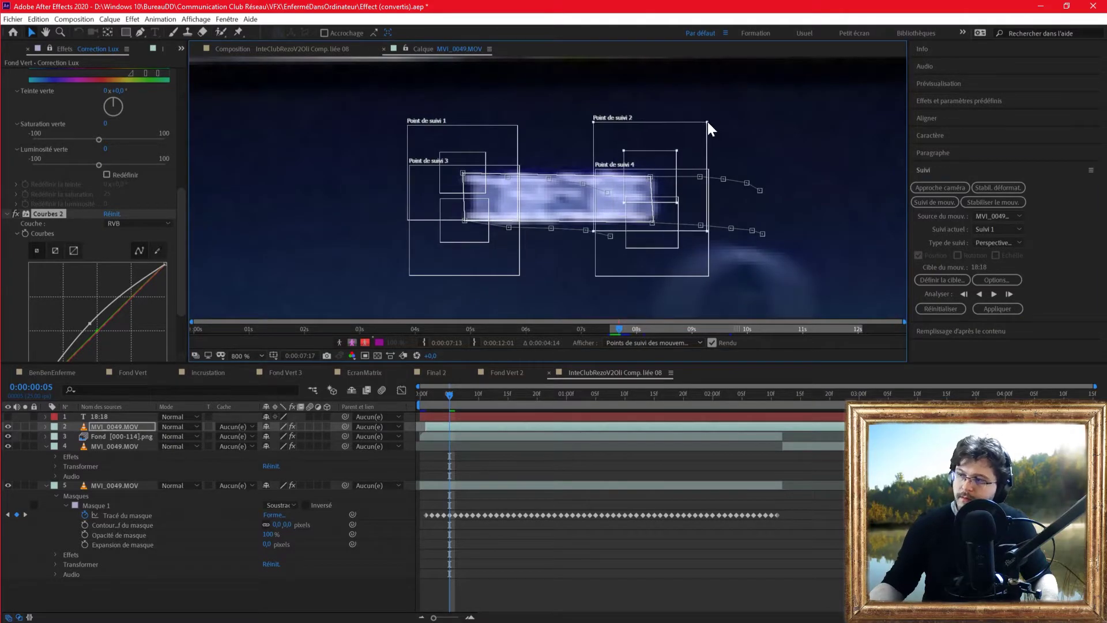
Step: Track frame by frame to 0:00:00:07, repositioning the tracking points on the clock's corners after each frame
click(1009, 293)
drag(453, 166, 439, 167)
drag(444, 227, 430, 226)
drag(637, 233, 625, 233)
drag(631, 164, 619, 158)
click(1009, 293)
drag(395, 168, 385, 165)
drag(393, 231, 383, 230)
drag(595, 162, 580, 158)
Step: Continue the four-corner track to 0:00:00:09, correcting the points against the clock's blurred corners on each frame
click(1009, 294)
drag(349, 150, 345, 151)
drag(349, 217, 345, 218)
drag(545, 151, 535, 153)
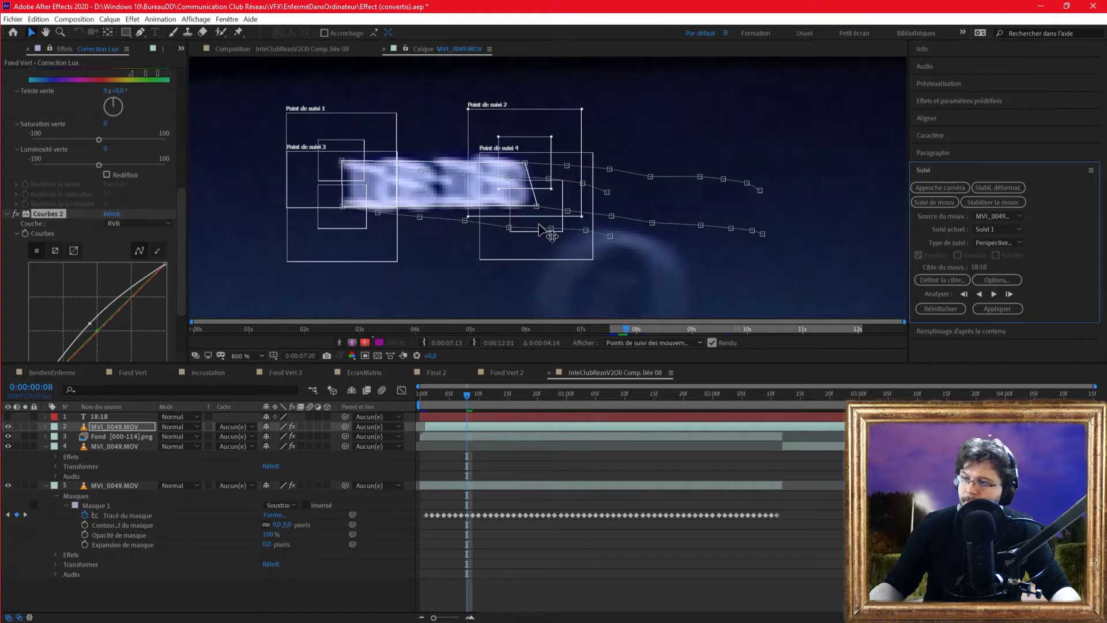
drag(545, 223, 534, 226)
click(1009, 295)
drag(307, 141, 299, 140)
drag(508, 142, 500, 135)
drag(512, 218, 507, 220)
Step: Advance the track to 0:00:00:11, moving the tracking points back onto the clock's corners
click(1008, 294)
drag(280, 138, 261, 135)
drag(278, 217, 262, 216)
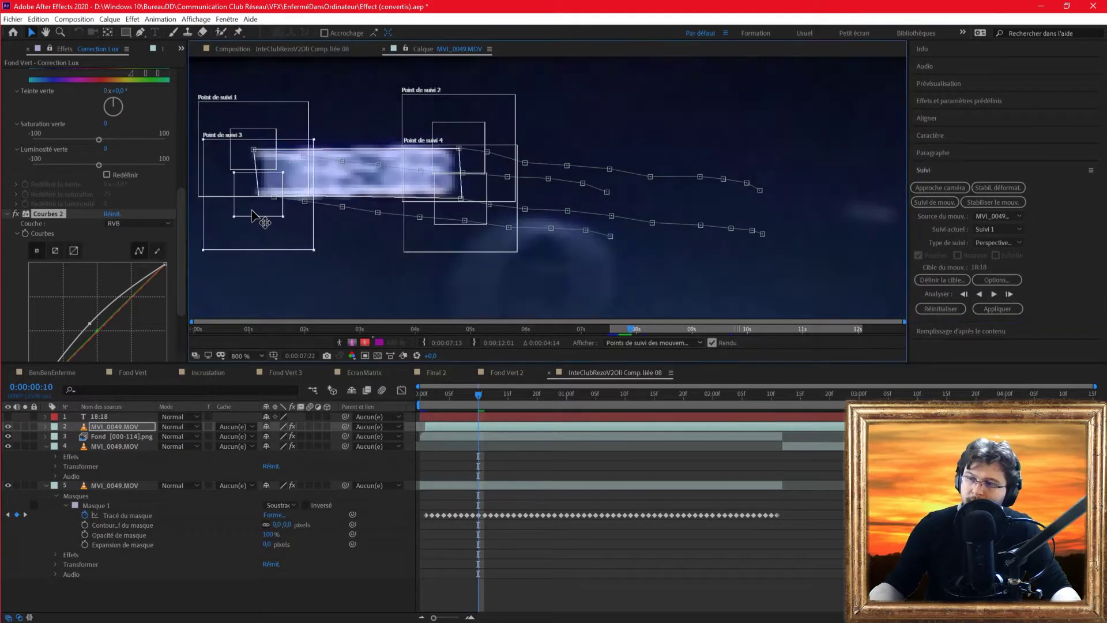
scroll(548, 190, down, 1)
click(1009, 294)
scroll(423, 191, up, 1)
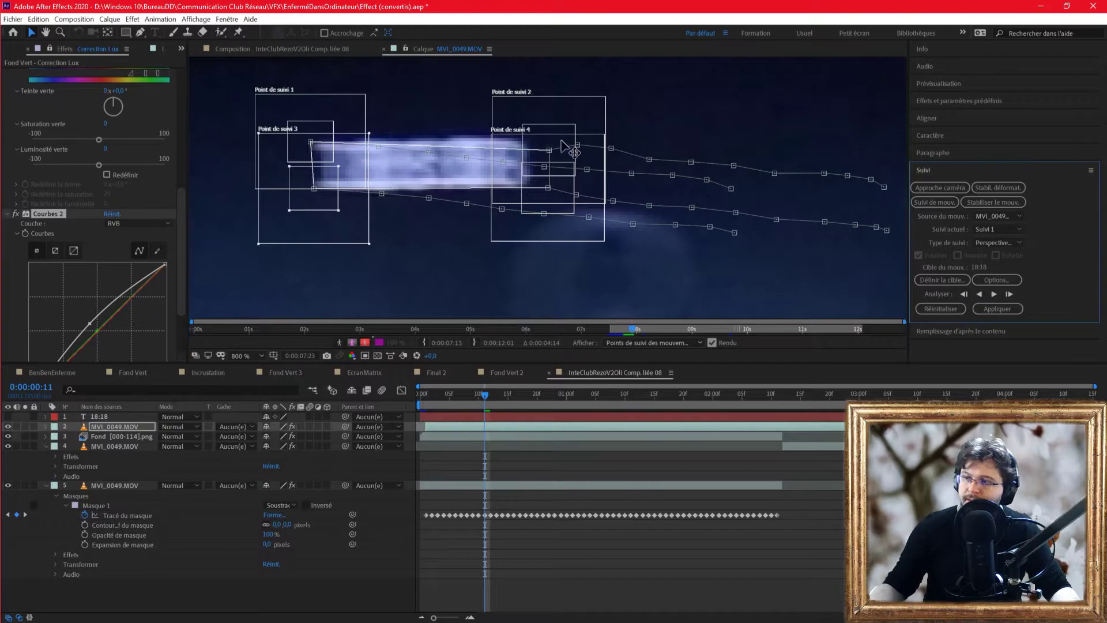
scroll(571, 152, down, 1)
drag(458, 215, 465, 226)
scroll(465, 226, up, 1)
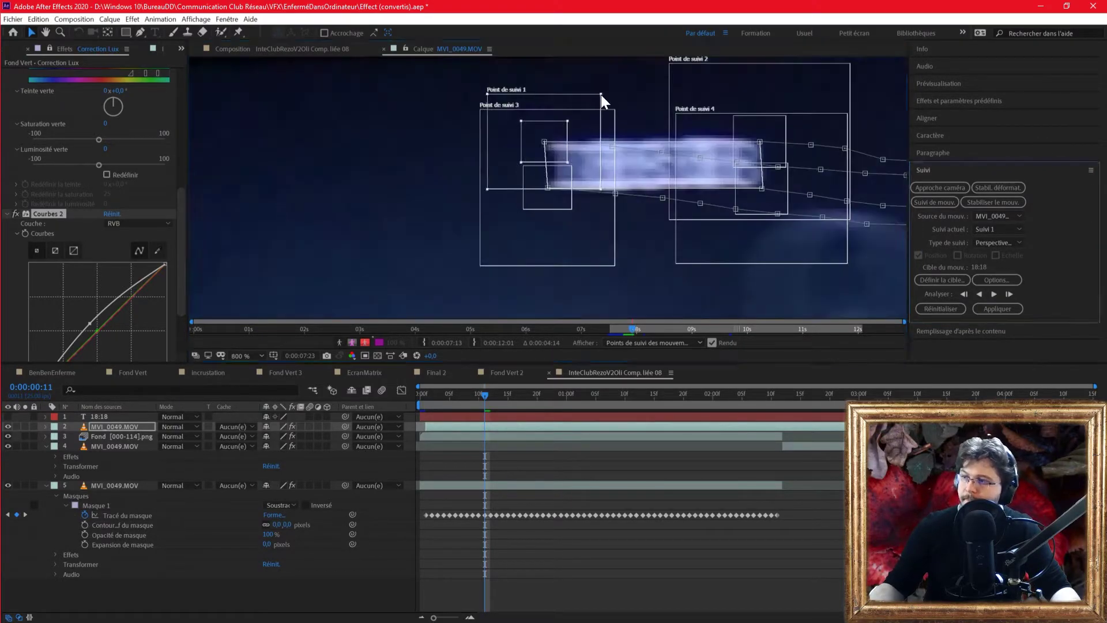
Step: Enlarge the search regions of the left-hand tracking points at 0:00:00:11 and save the project
drag(600, 94, 614, 78)
drag(850, 63, 846, 65)
drag(614, 79, 627, 59)
drag(615, 276, 559, 206)
scroll(600, 231, down, 1)
key(ctrl+s)
Step: Track the clock to 0:00:00:13 and correct the points that drifted off its corners
click(1009, 293)
scroll(523, 201, up, 1)
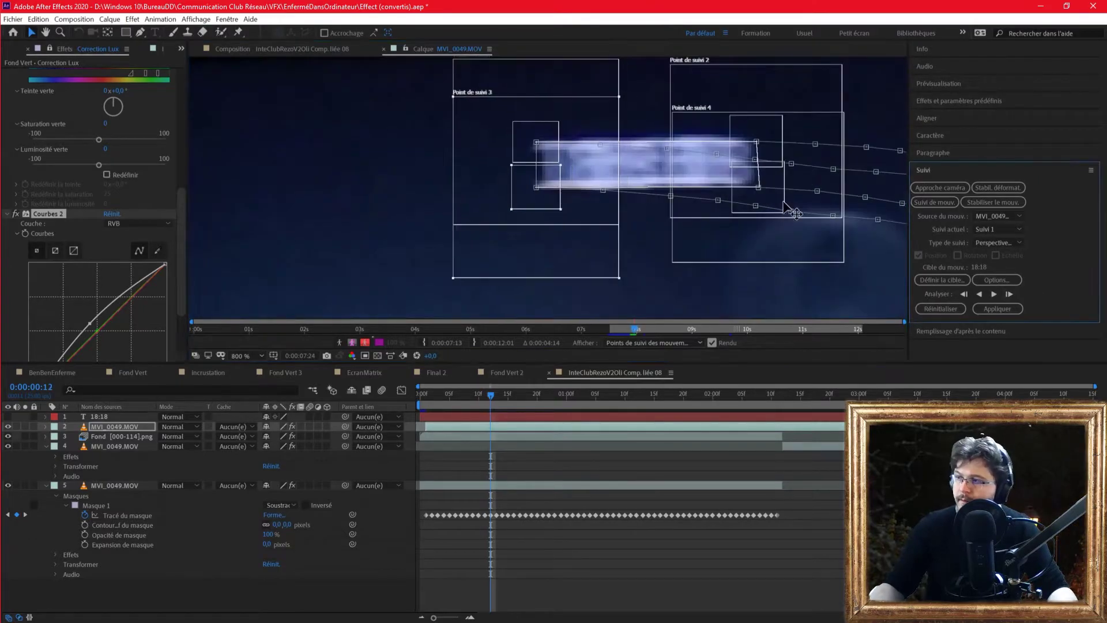
click(1008, 294)
drag(497, 254, 466, 184)
drag(477, 138, 464, 128)
drag(704, 205, 703, 205)
Step: Track the clock to 0:00:00:15, realigning the four points with its corners along the way
click(1009, 294)
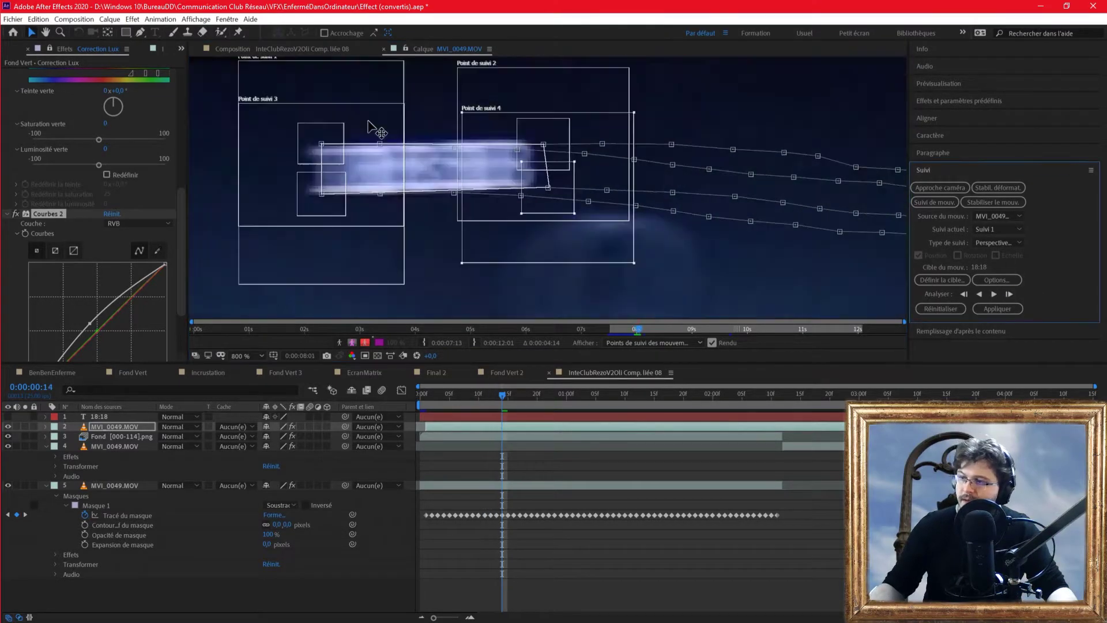
drag(340, 136, 325, 138)
drag(335, 214, 324, 216)
drag(548, 139, 532, 138)
drag(563, 209, 548, 210)
click(1010, 294)
drag(259, 119, 219, 140)
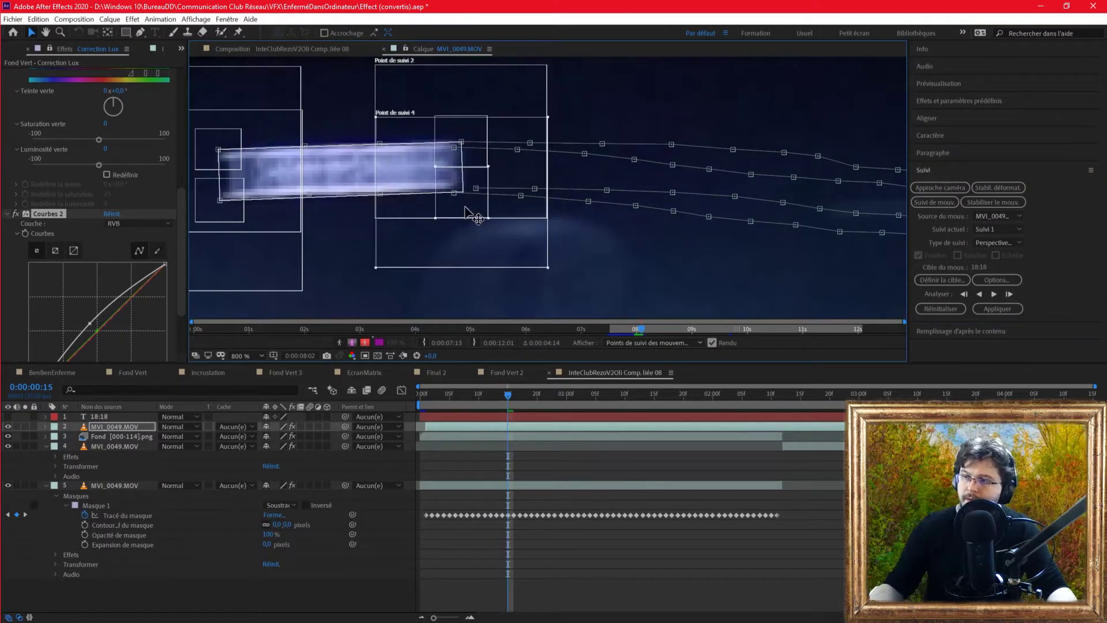
Step: Advance the track to 0:00:00:16 and move the four drifted tracking points back onto the clock's corners
scroll(538, 184, down, 1)
click(1008, 294)
scroll(616, 203, up, 1)
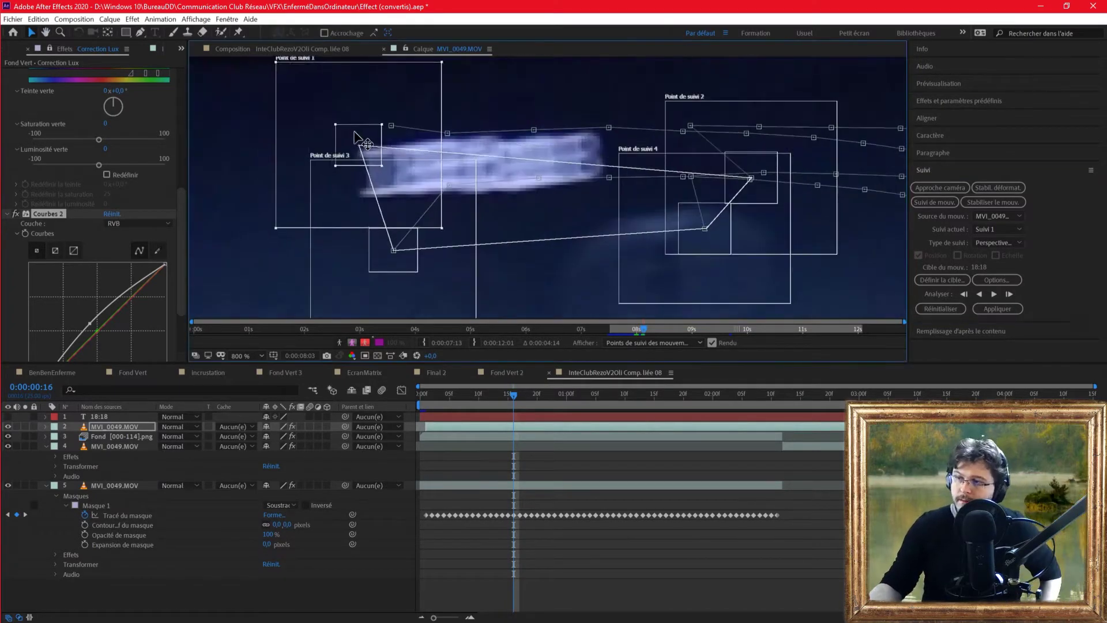
scroll(615, 203, down, 1)
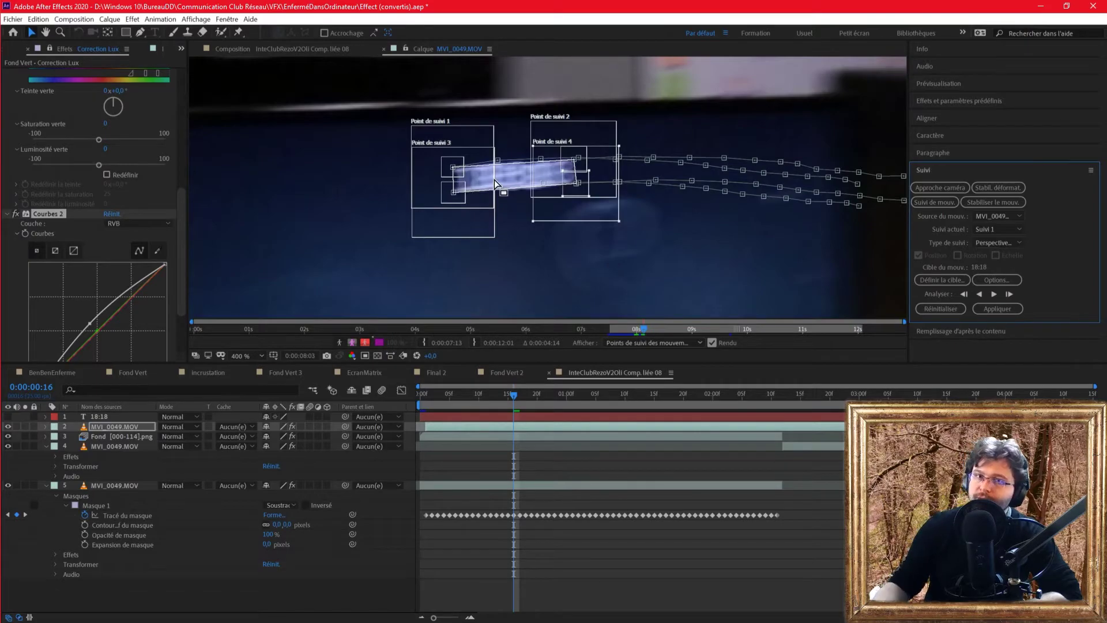
Step: Track the clock frame by frame to 0:00:00:18, repositioning the points that slip off its corners
click(1009, 294)
scroll(547, 184, up, 1)
drag(547, 184, 436, 173)
drag(240, 225, 210, 163)
click(1008, 294)
scroll(897, 268, down, 1)
scroll(519, 188, up, 1)
drag(549, 179, 523, 204)
Step: Continue the track to 0:00:00:20, realigning the tracking points with the motion-blurred clock's corners
click(1009, 294)
drag(546, 311, 497, 233)
scroll(538, 196, down, 1)
scroll(485, 268, up, 1)
drag(799, 99, 778, 89)
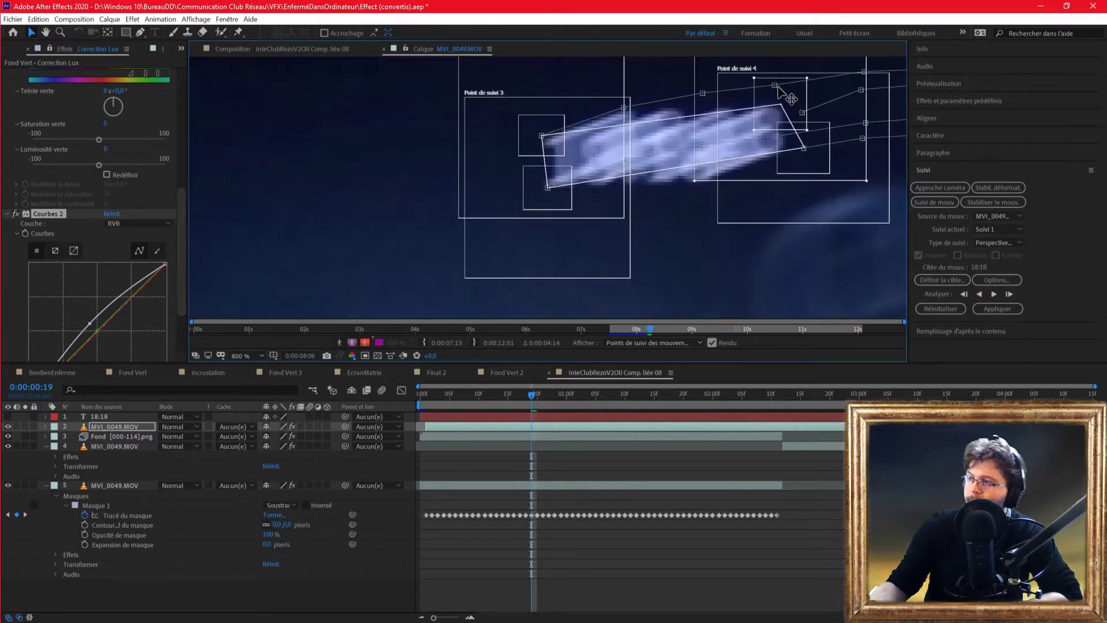
key(alt+Page_Down)
scroll(792, 99, down, 1)
scroll(485, 144, up, 1)
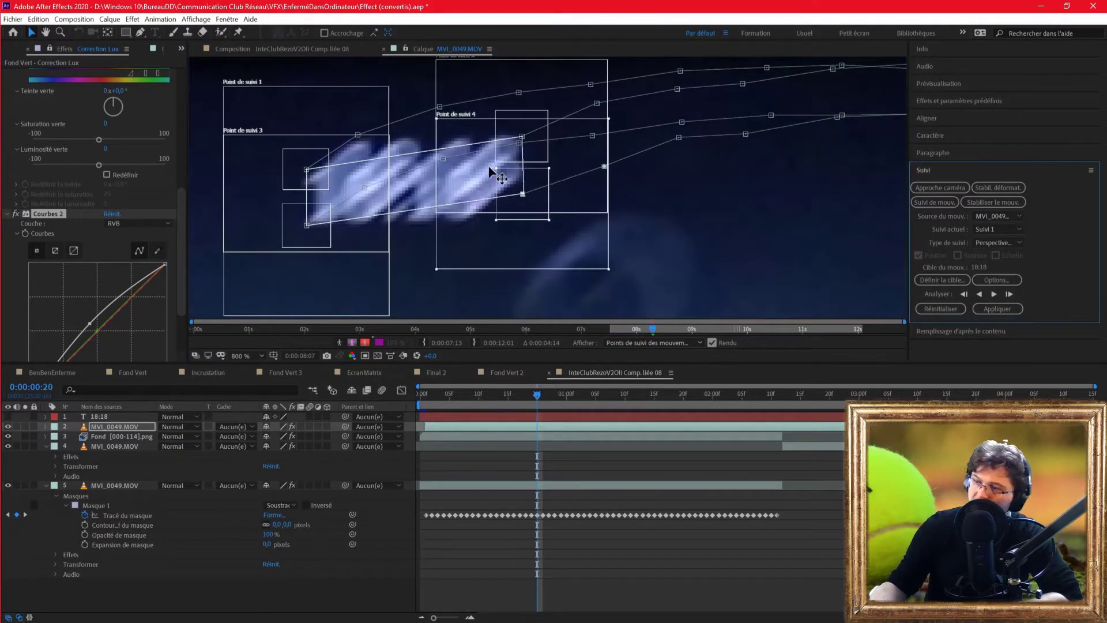
Step: Track the clock to 0:00:01:02, correcting the right-hand corner points along the way
key(Page_Down)
drag(538, 234, 556, 198)
click(1008, 294)
scroll(499, 208, down, 1)
click(1009, 295)
scroll(484, 191, up, 1)
click(1008, 294)
click(1009, 294)
click(1009, 294)
drag(499, 151, 494, 148)
click(1009, 295)
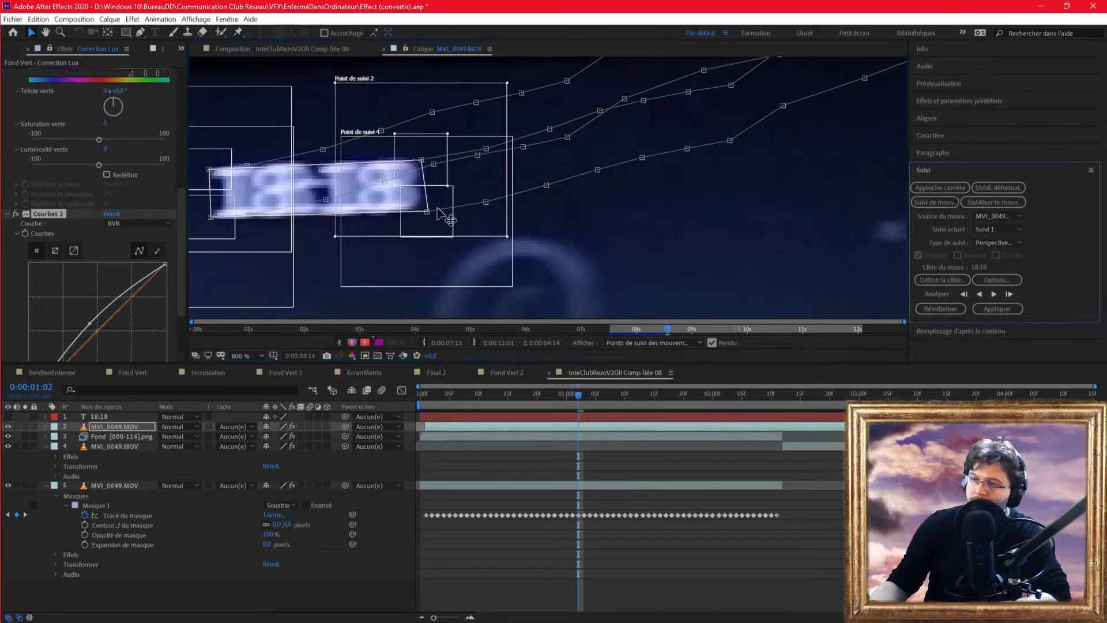
Step: Advance the four-corner track frame by frame to 0:00:01:09
click(1009, 295)
click(1009, 294)
click(1009, 294)
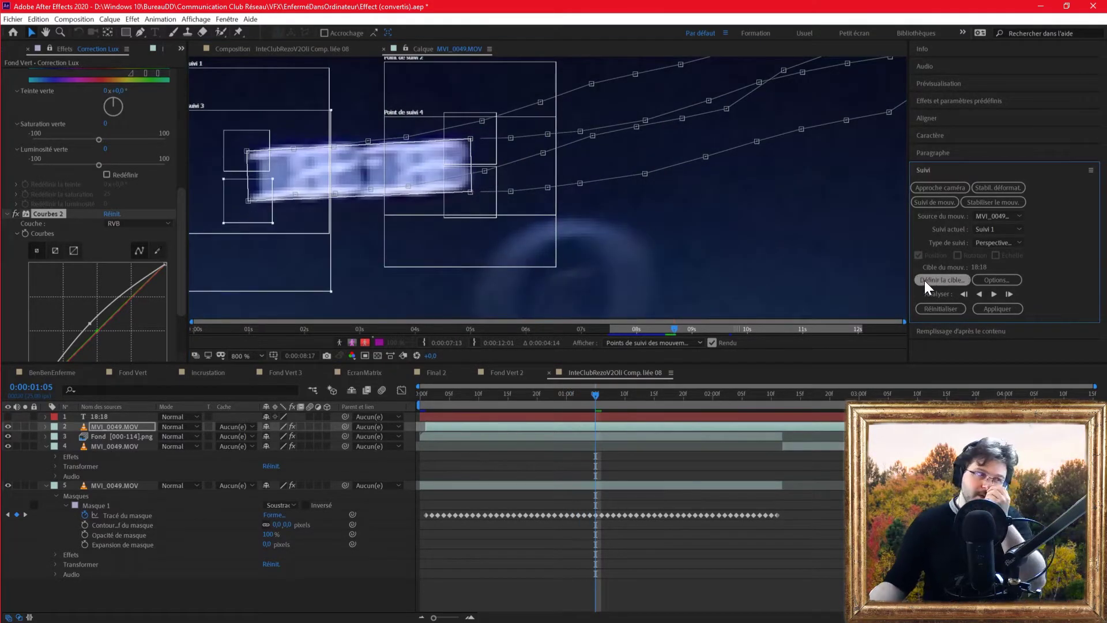
click(1009, 294)
scroll(547, 187, down, 1)
scroll(548, 188, up, 1)
click(1009, 294)
click(1009, 295)
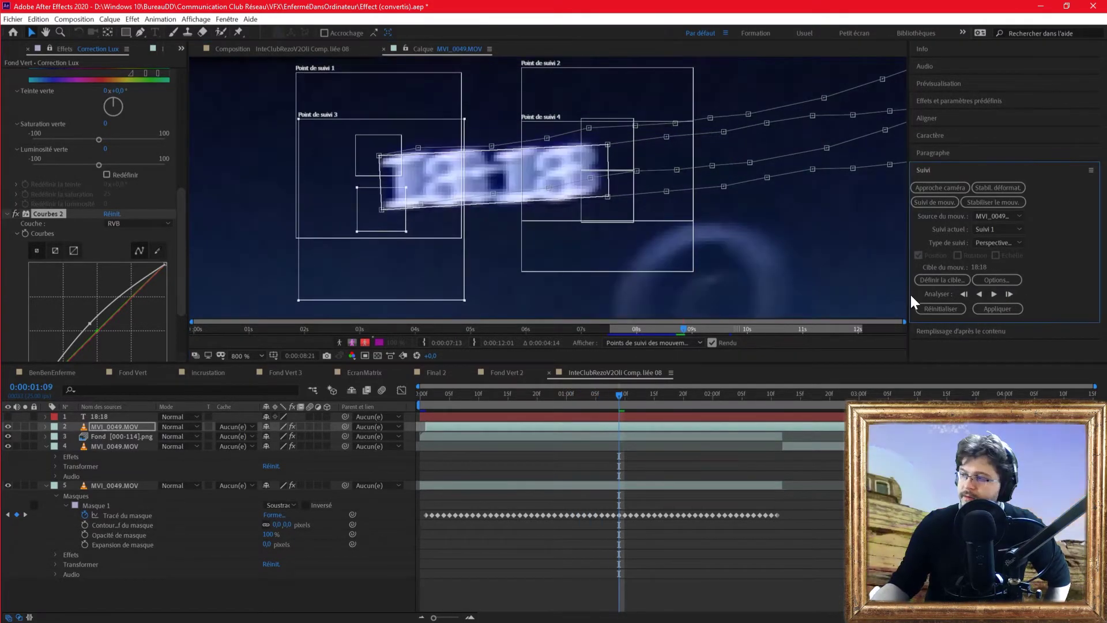
Step: Replace the text layer's content with 09:27 and return to the footage layer's tracking view
double_click(134, 416)
text(09:27)
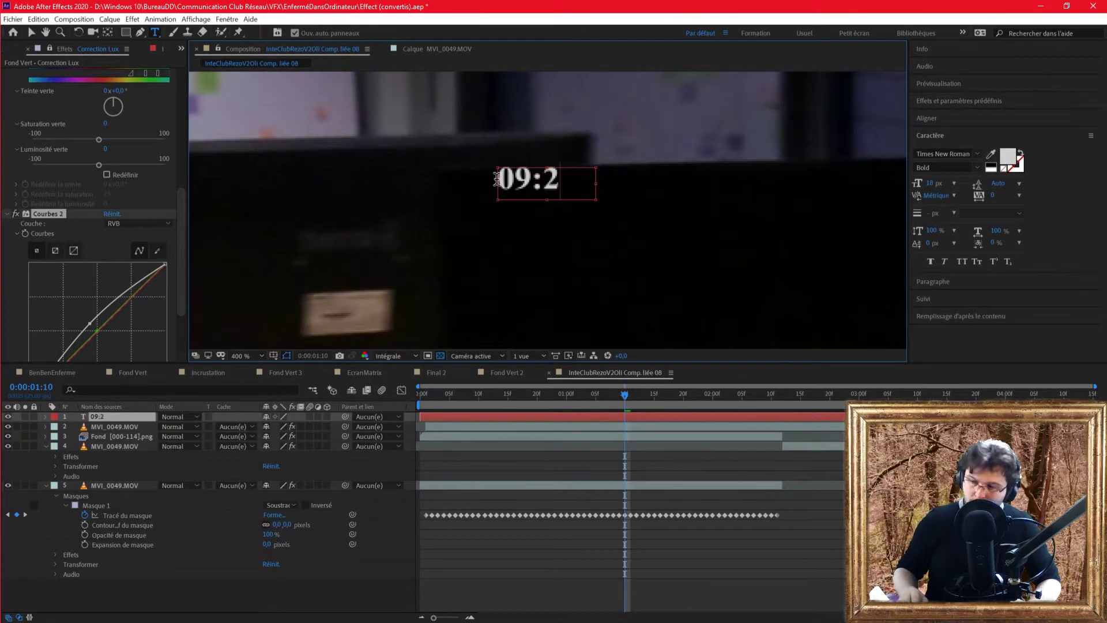
click(436, 49)
click(923, 299)
Step: Track the clock to 0:00:01:18, moving drifting points back to its corners on the way
click(1009, 294)
click(1009, 294)
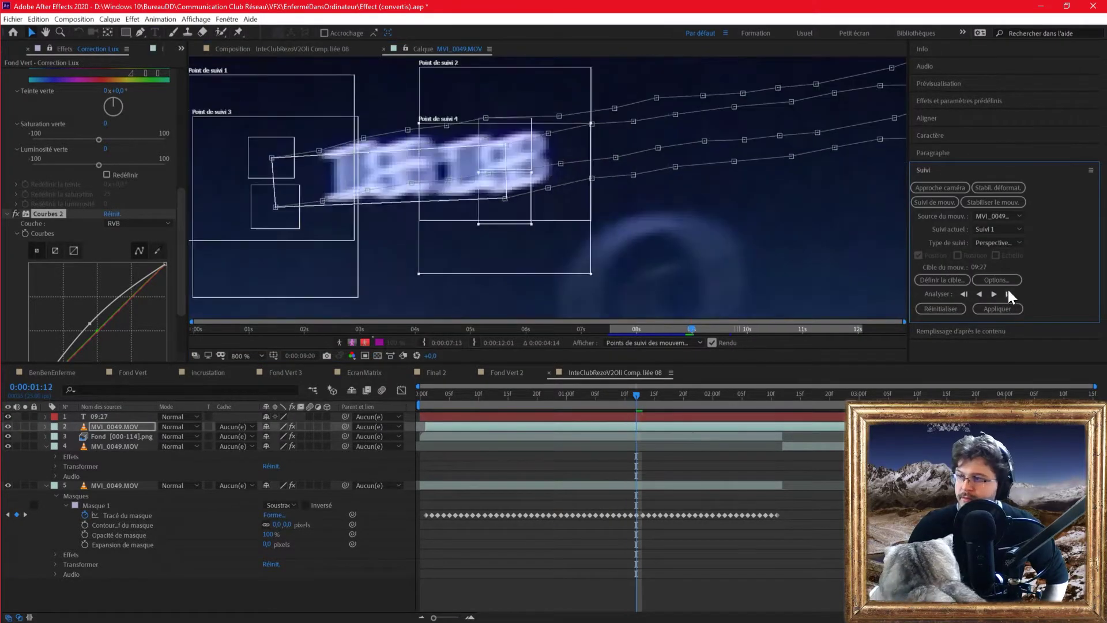
click(1009, 294)
click(1009, 294)
drag(242, 164, 234, 163)
click(1009, 294)
drag(330, 203, 692, 229)
click(1010, 294)
click(1010, 293)
click(1010, 293)
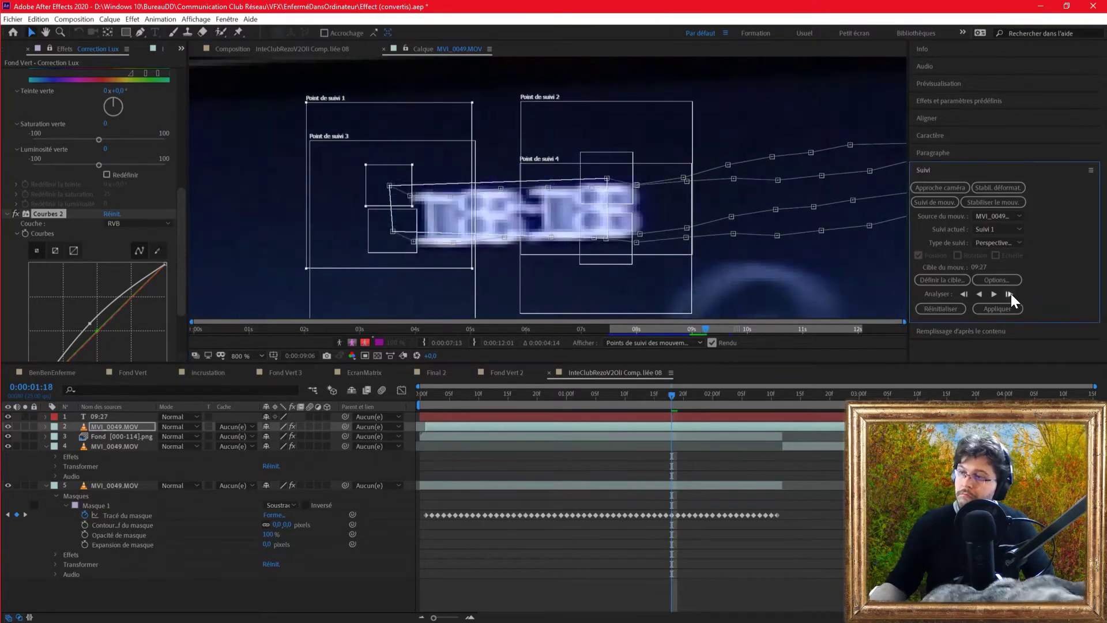
Step: Advance the track to 0:00:01:21 and adjust the lower-right tracking point to the clock's corner
click(1010, 294)
drag(616, 252, 615, 246)
click(1008, 294)
click(1008, 294)
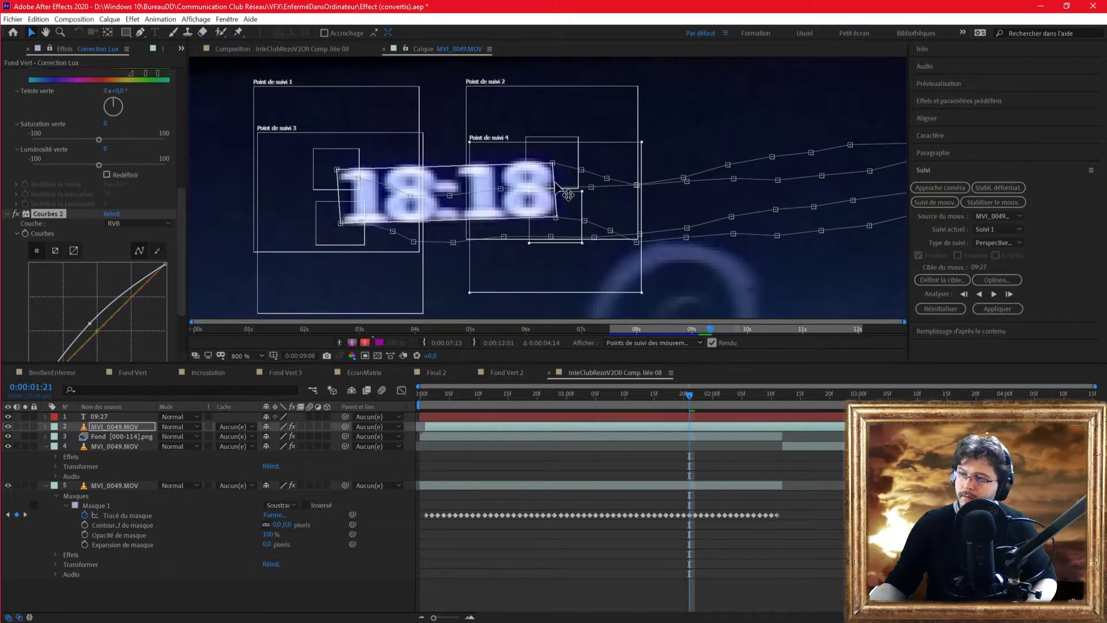
Step: Analyze the last frames backward, and track the clock forward again to 0:00:02:00
click(967, 294)
click(967, 294)
click(1009, 294)
click(1009, 293)
click(1009, 294)
click(1009, 294)
click(1010, 294)
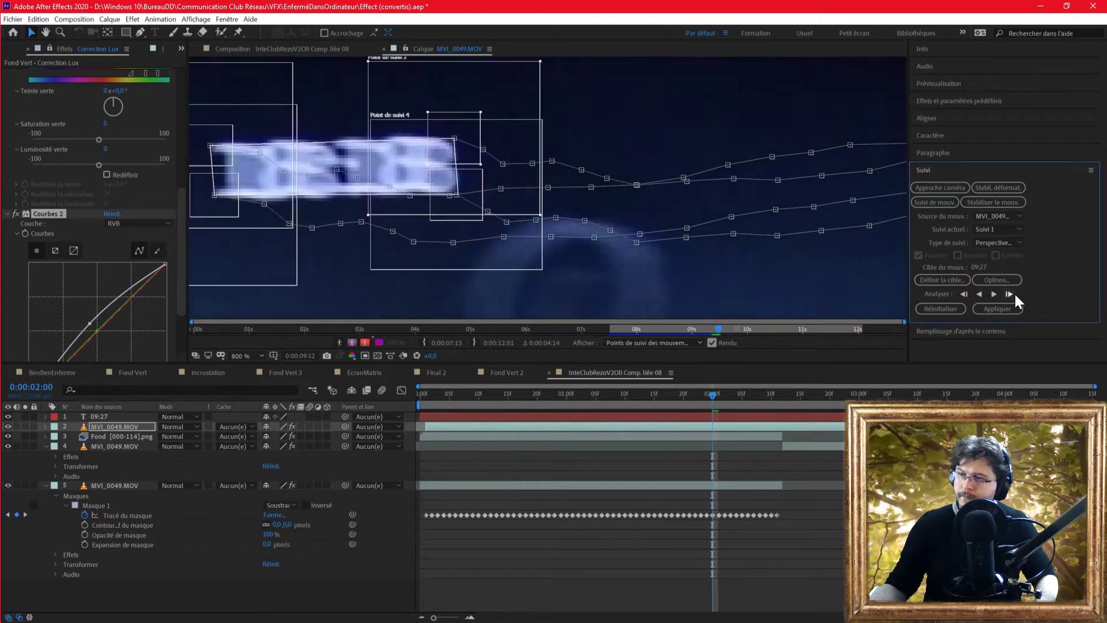
Step: Track the clock to 0:00:02:03, nudging the tracking points back onto its corners
click(1009, 294)
click(1010, 294)
click(1010, 294)
click(1009, 294)
drag(297, 138, 297, 136)
drag(297, 187, 298, 190)
click(1010, 294)
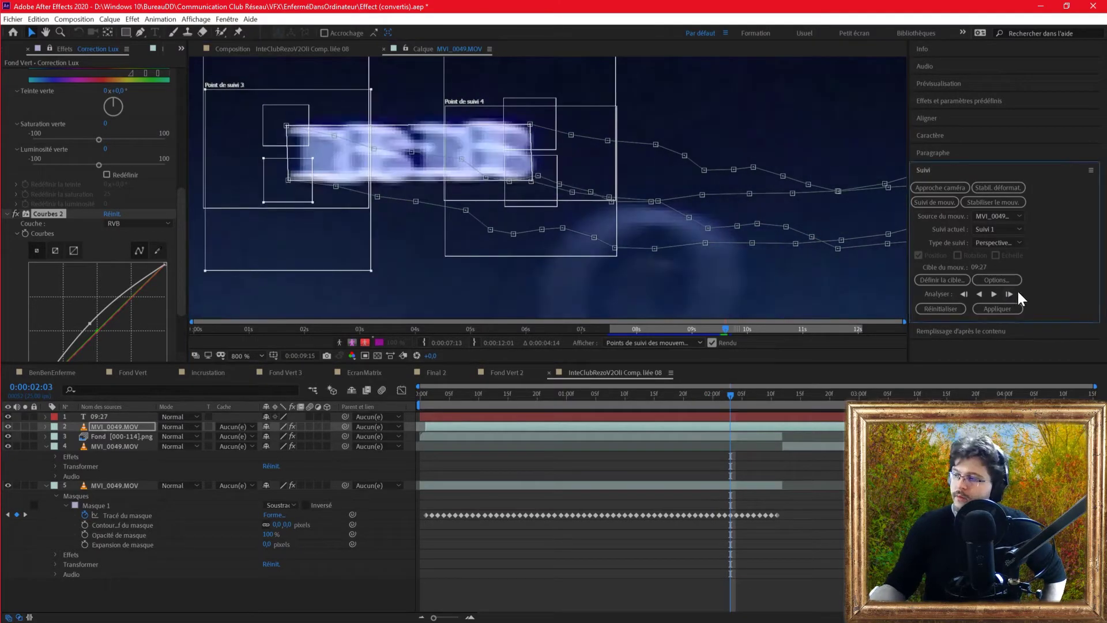
Step: Track the clock to 0:00:02:06 with its corner points realigned, and try to analyze one more frame
click(1010, 293)
scroll(603, 184, down, 1)
scroll(233, 193, up, 1)
drag(554, 179, 554, 182)
click(1009, 294)
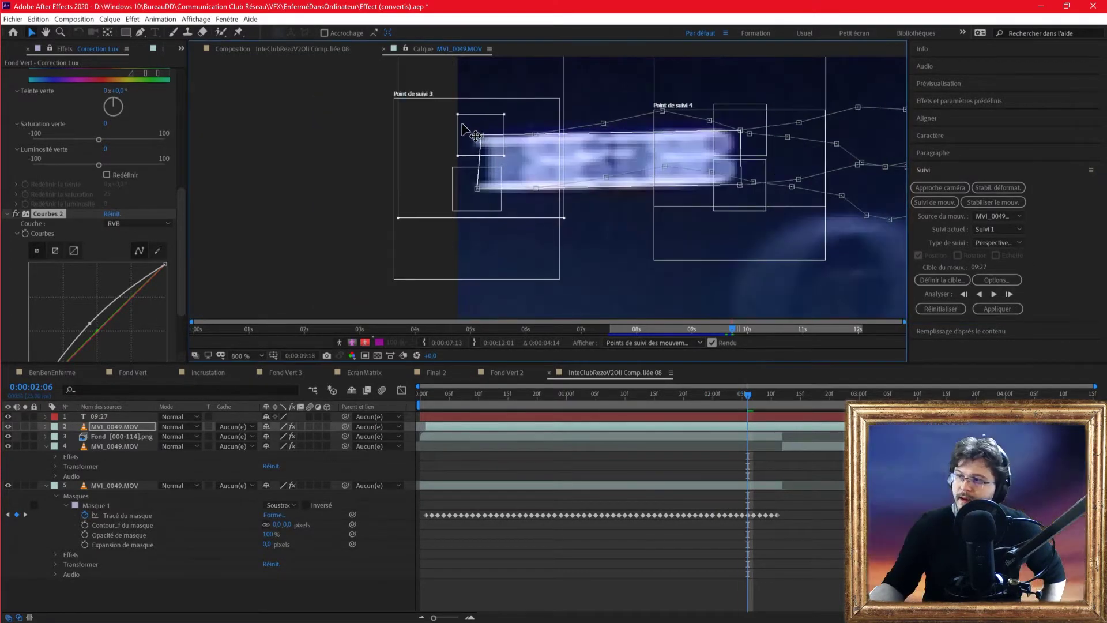
click(1009, 294)
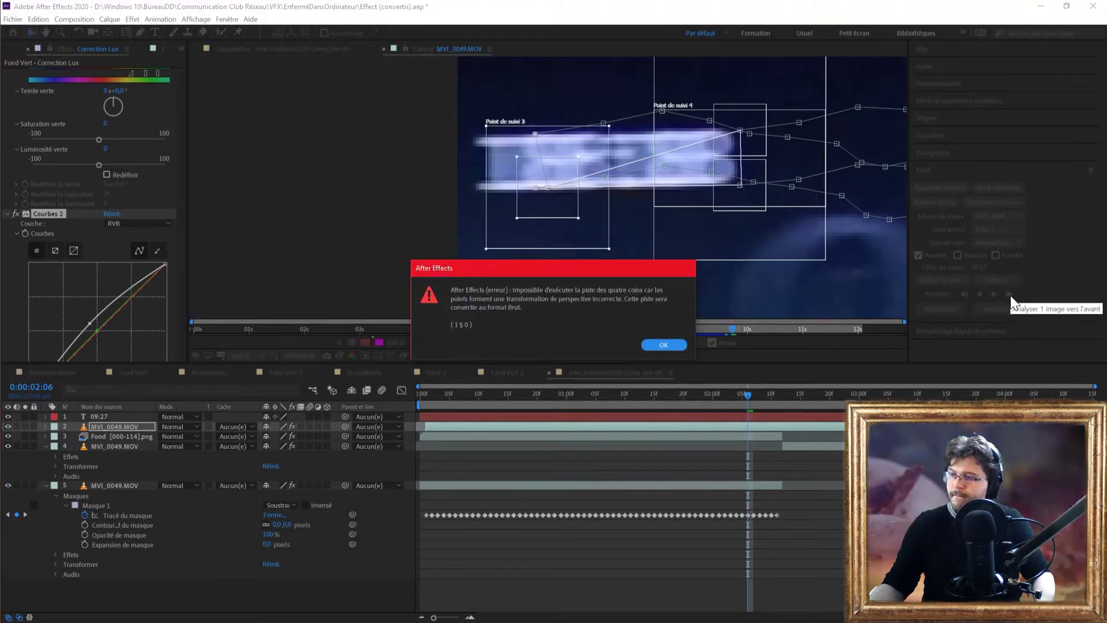
click(664, 345)
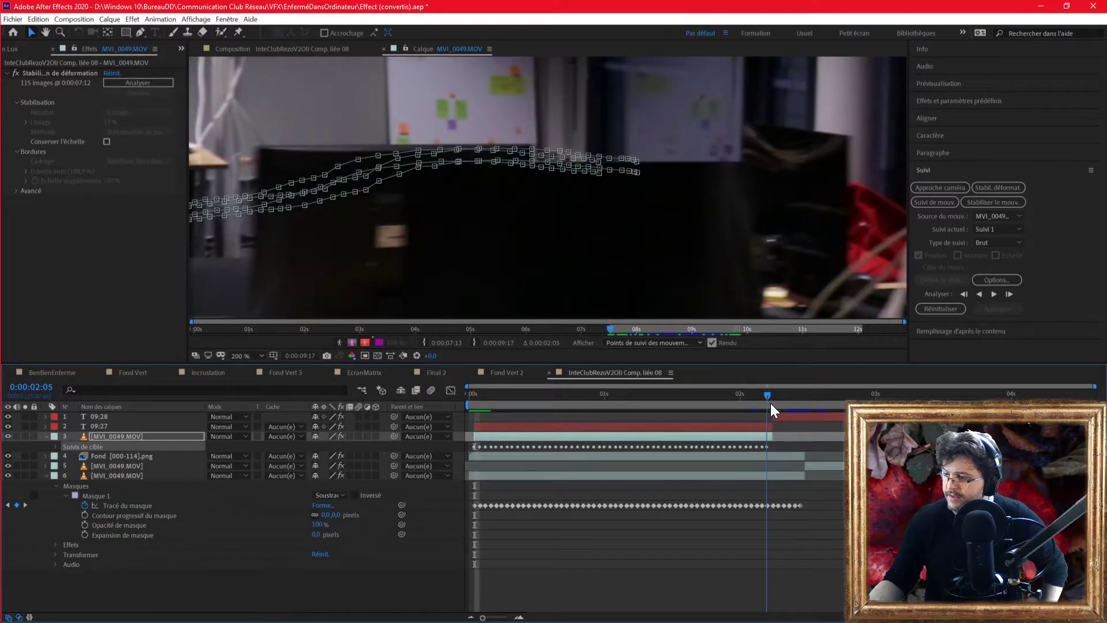
Step: Examine the clock's tracked point paths on the footage layer at 0:00:02:05
drag(771, 406, 767, 405)
scroll(511, 231, down, 1)
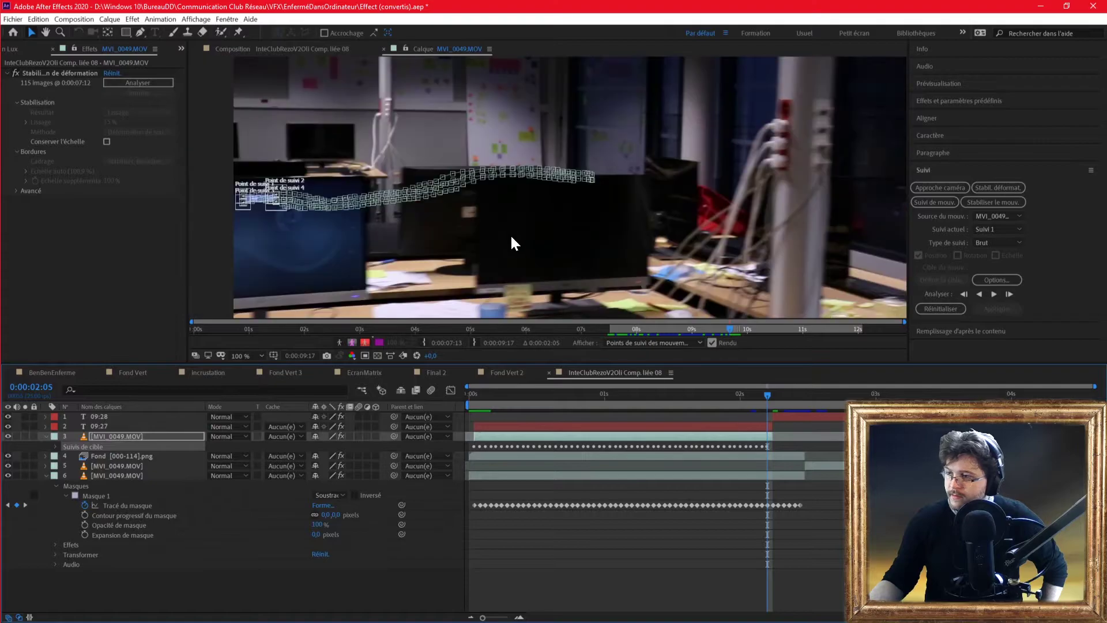
scroll(351, 243, up, 3)
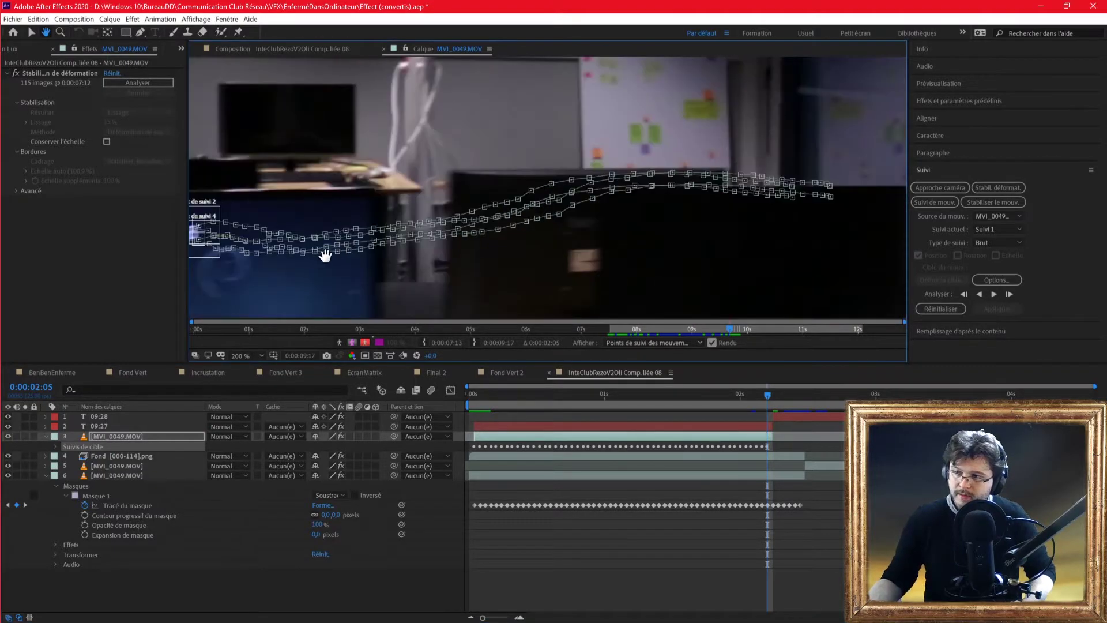
drag(317, 254, 438, 265)
scroll(489, 283, up, 2)
scroll(503, 269, down, 2)
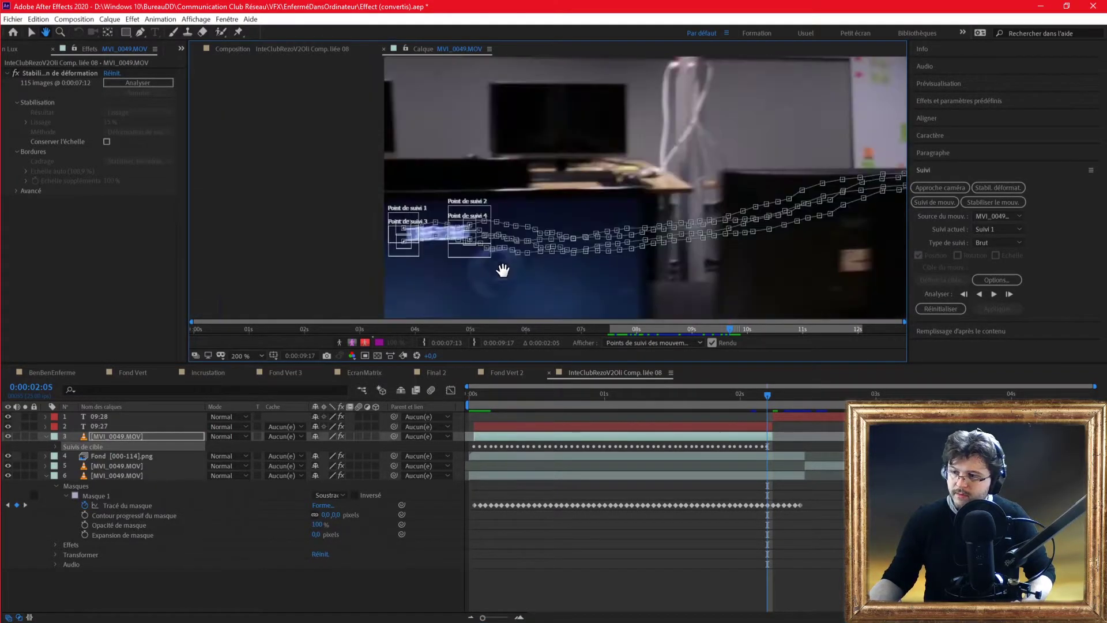
scroll(671, 284, down, 2)
drag(583, 285, 639, 268)
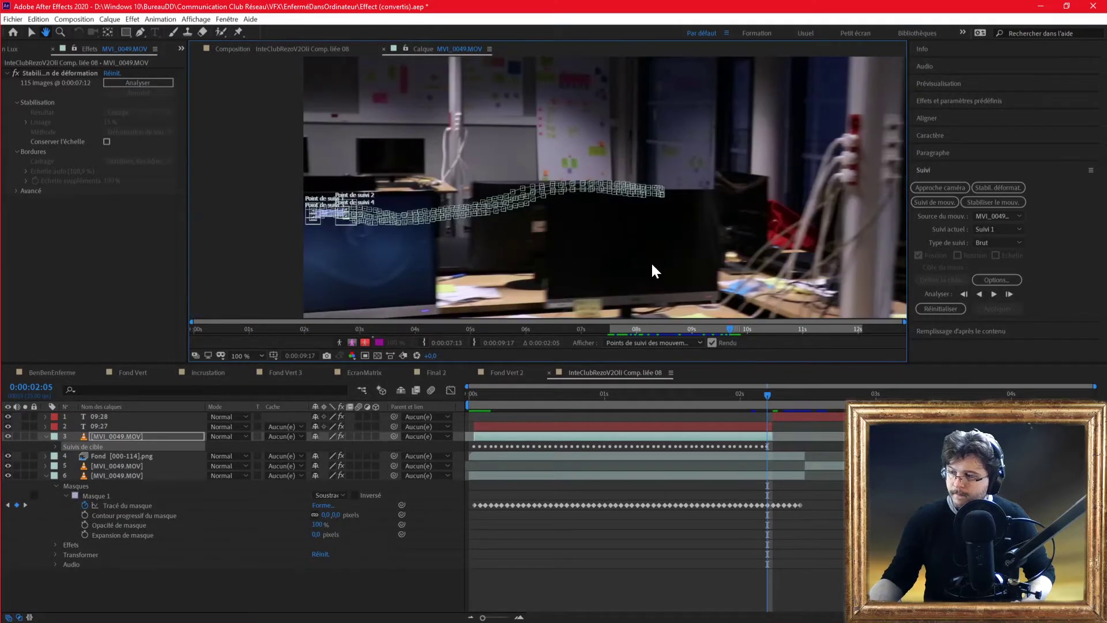
Step: Try to apply the track to the 09:27 text layer as a Perspective des quatre coins track
click(1016, 243)
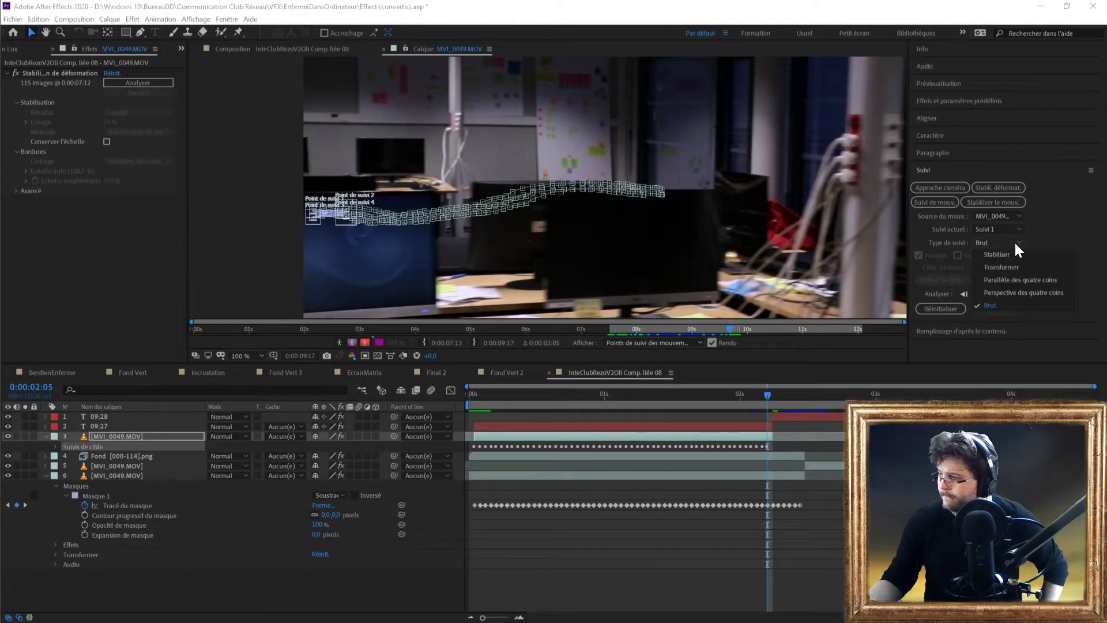
click(1018, 291)
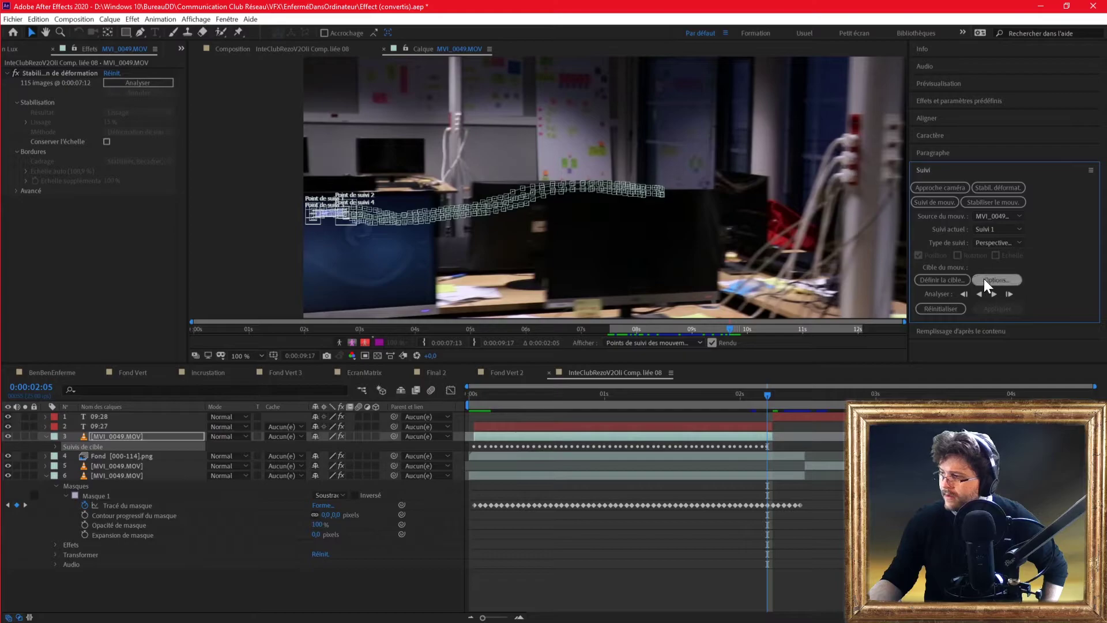
click(953, 279)
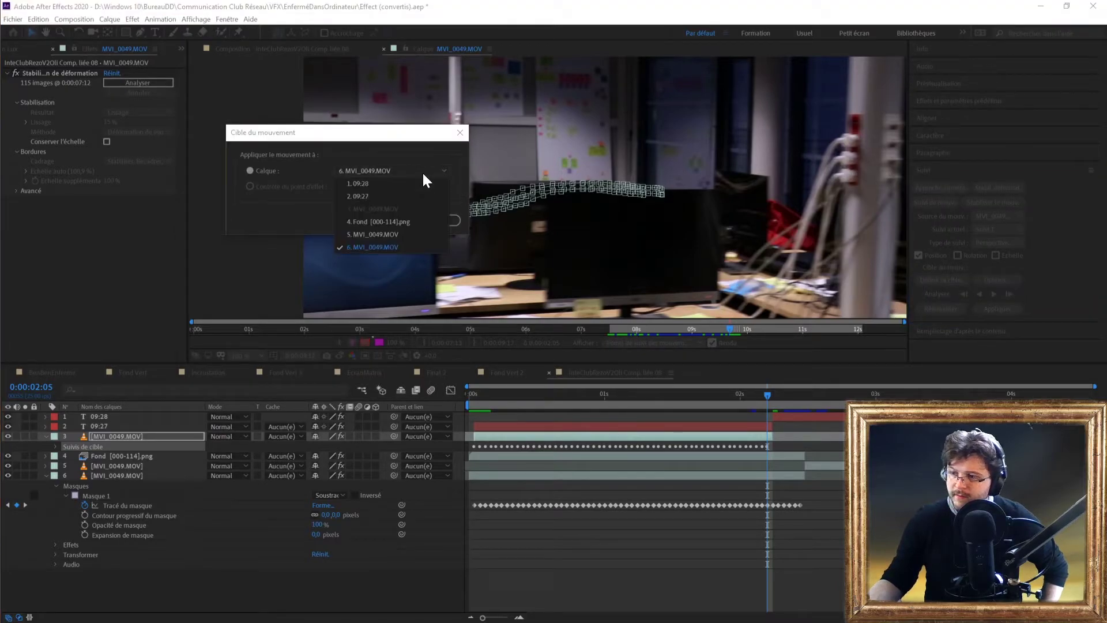
click(404, 195)
click(381, 224)
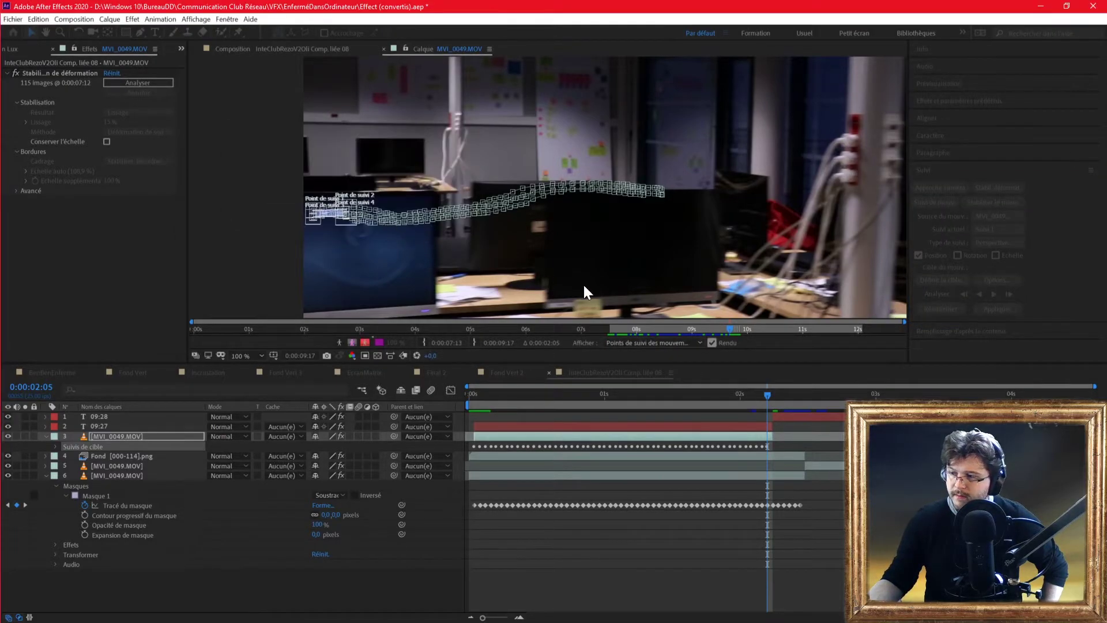
click(1013, 312)
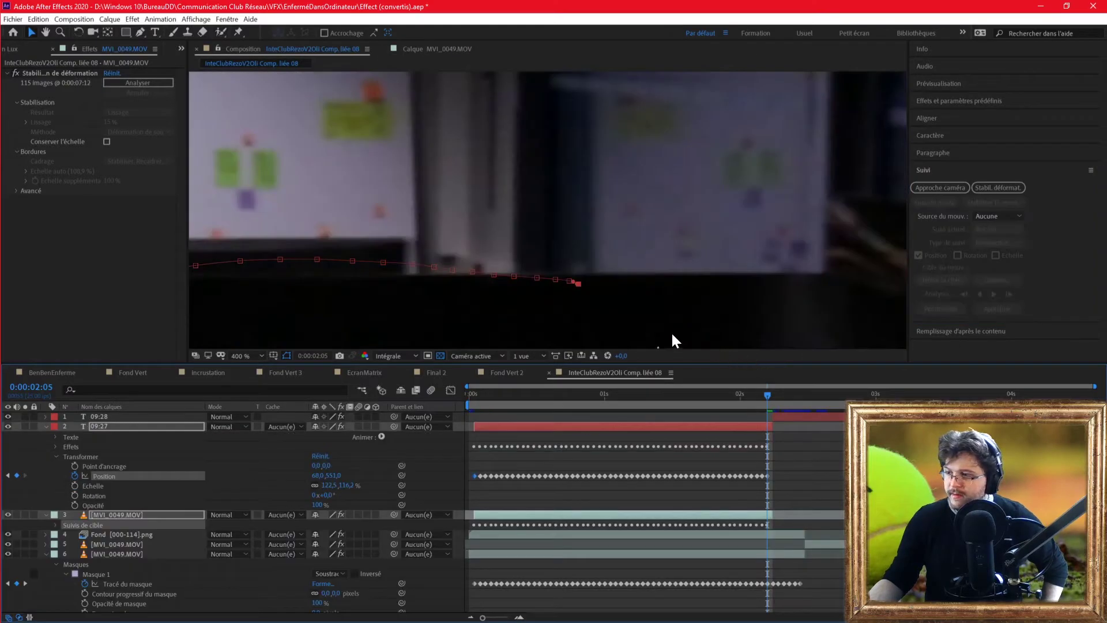
Step: Check the 09:27 text's placement against the clock at several frames between 0:00:02:05 and the start
scroll(563, 263, down, 2)
drag(654, 397, 631, 405)
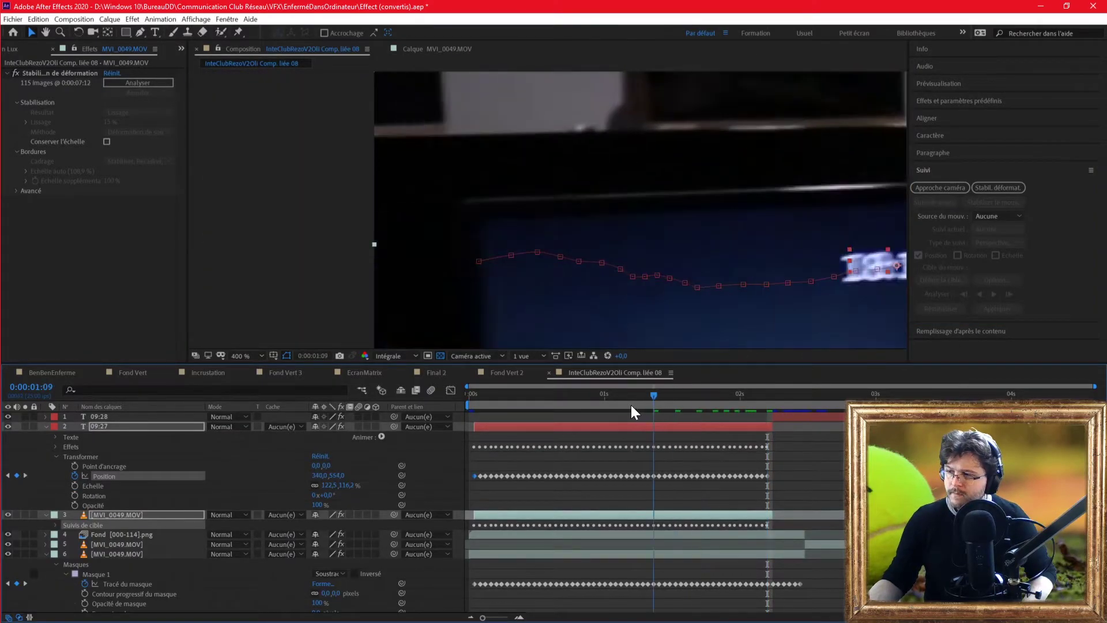
click(631, 405)
scroll(752, 269, down, 2)
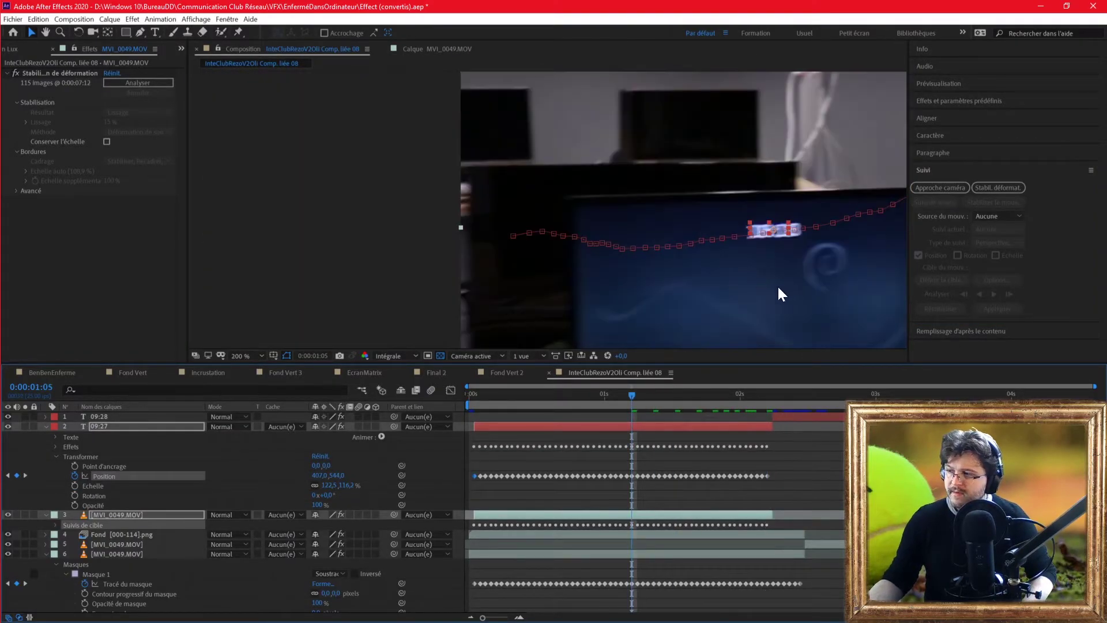
drag(798, 277, 490, 250)
scroll(678, 273, up, 2)
drag(629, 395, 519, 395)
scroll(705, 256, down, 2)
drag(766, 259, 625, 254)
scroll(624, 249, up, 1)
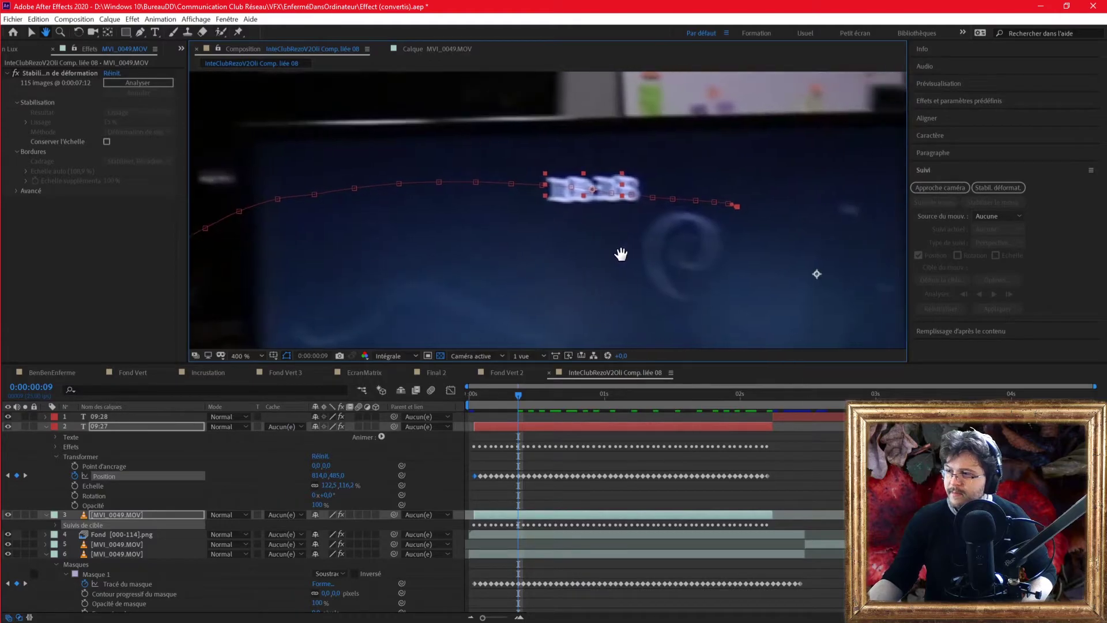
drag(515, 398, 468, 400)
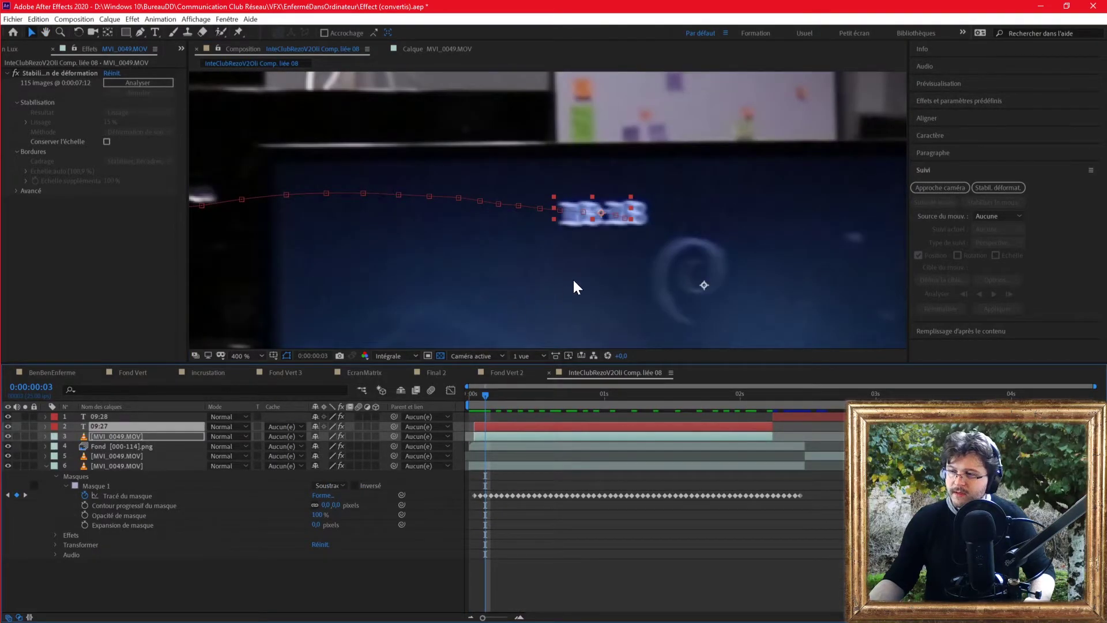
scroll(573, 288, down, 6)
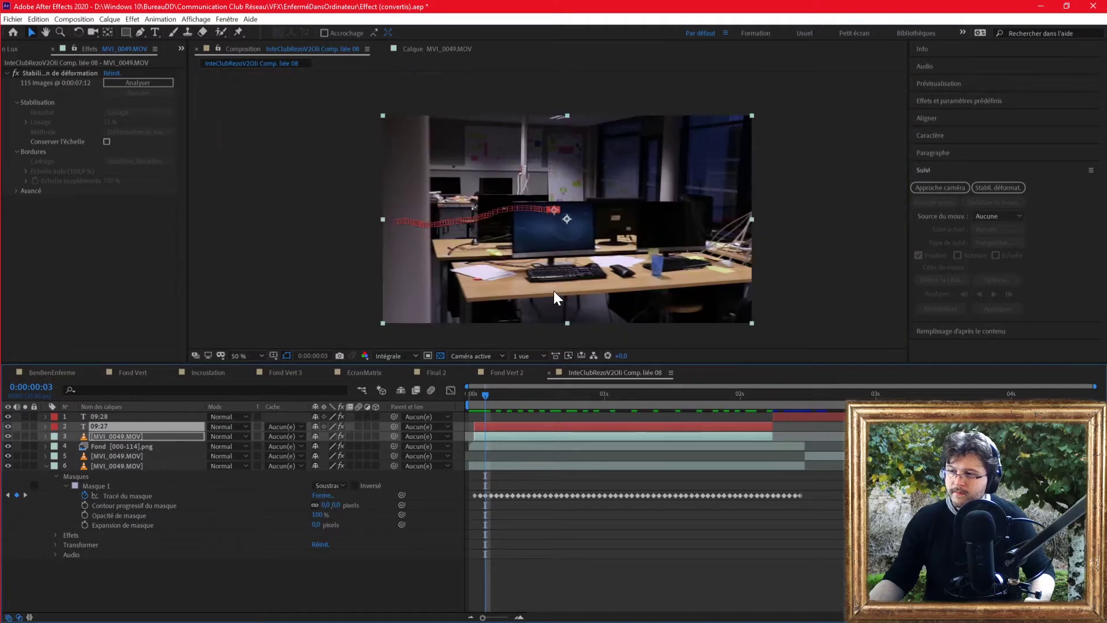
Step: Precompose the 09:27 text layer as 09:27 - Comp 1, transferring all attributes into the new composition
click(107, 427)
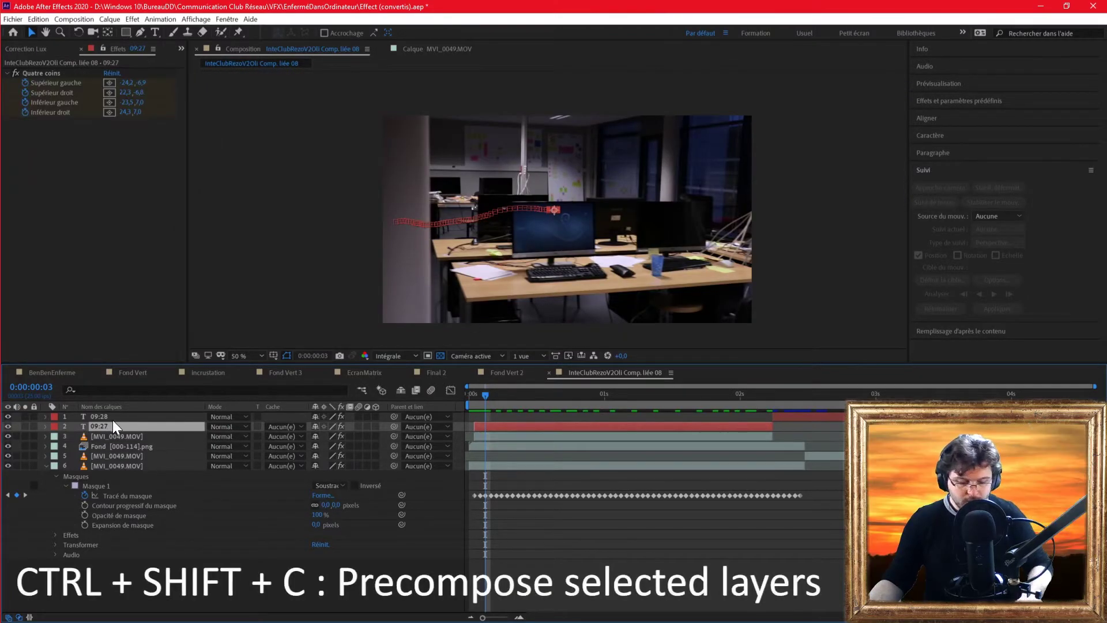
key(ctrl+shift+c)
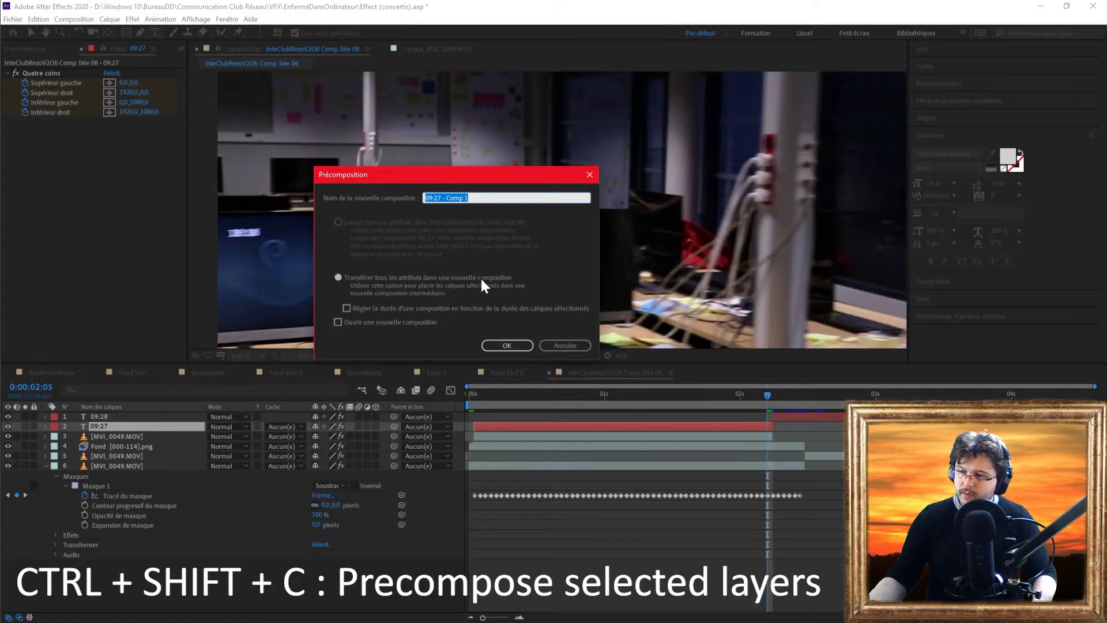
click(506, 345)
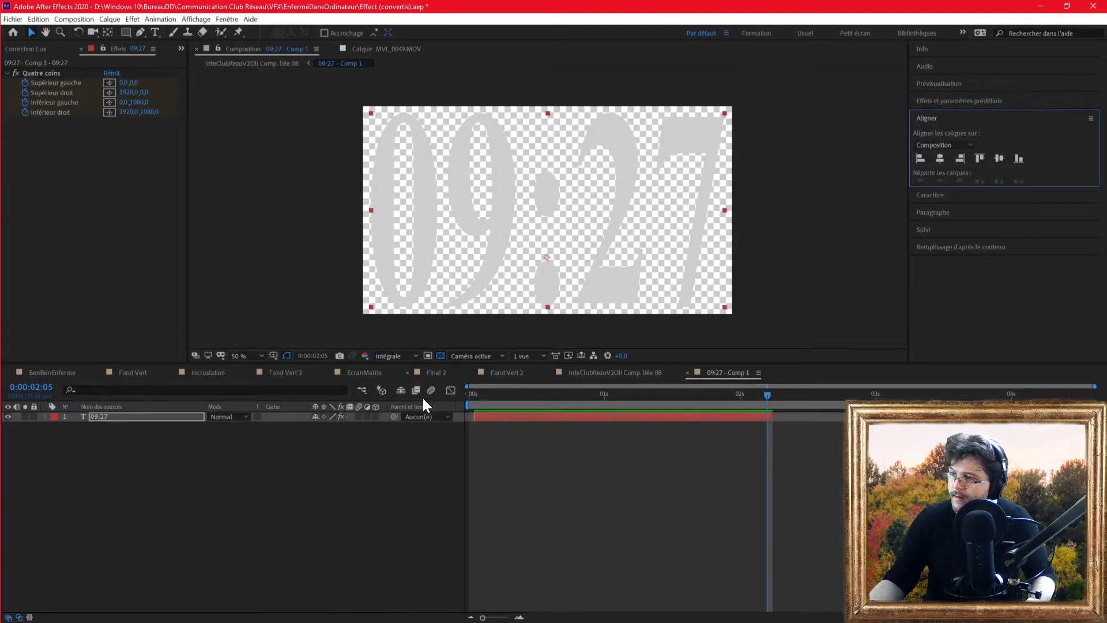
Step: Apply Suivi 1 from the InteClubRezoV2Oli footage layer to 09:27 - Comp 1 as a Perspective des quatre coins track
click(314, 499)
click(614, 372)
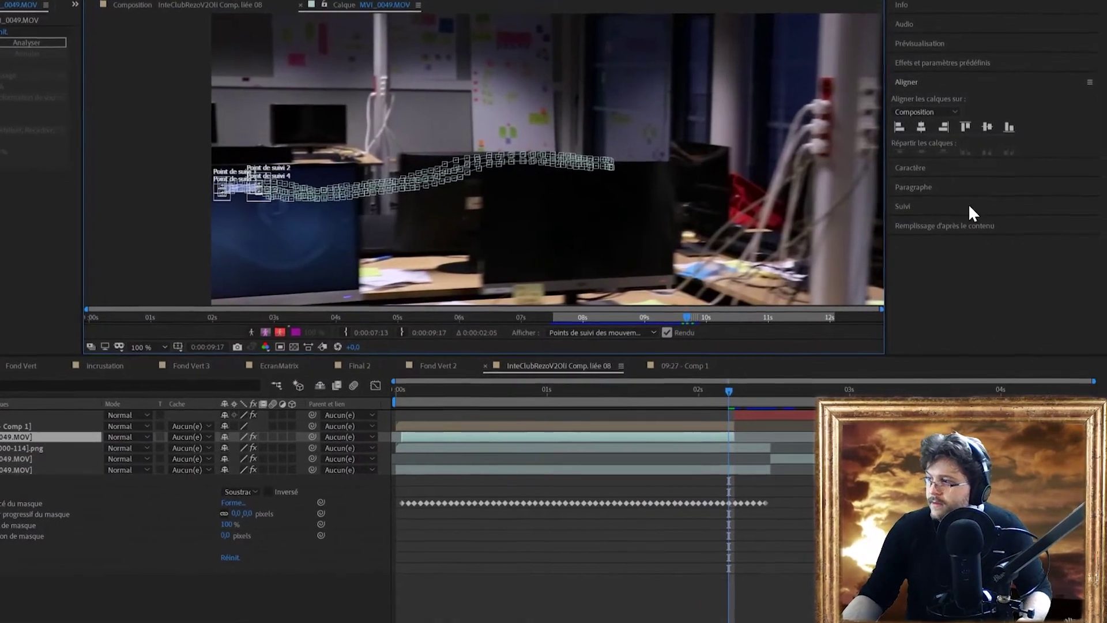
click(952, 217)
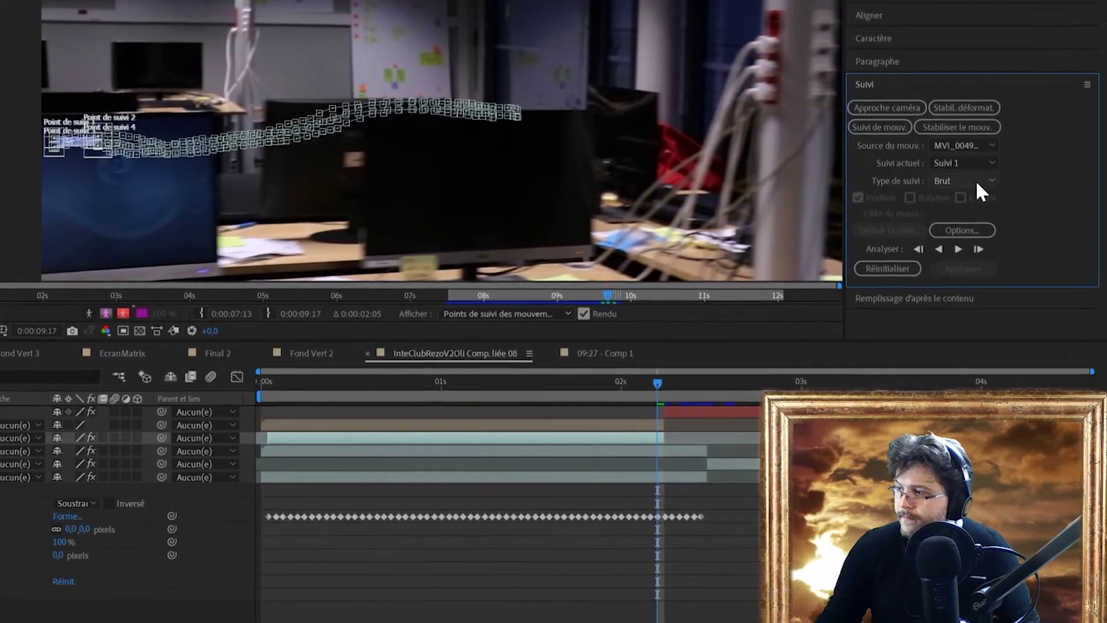
click(981, 189)
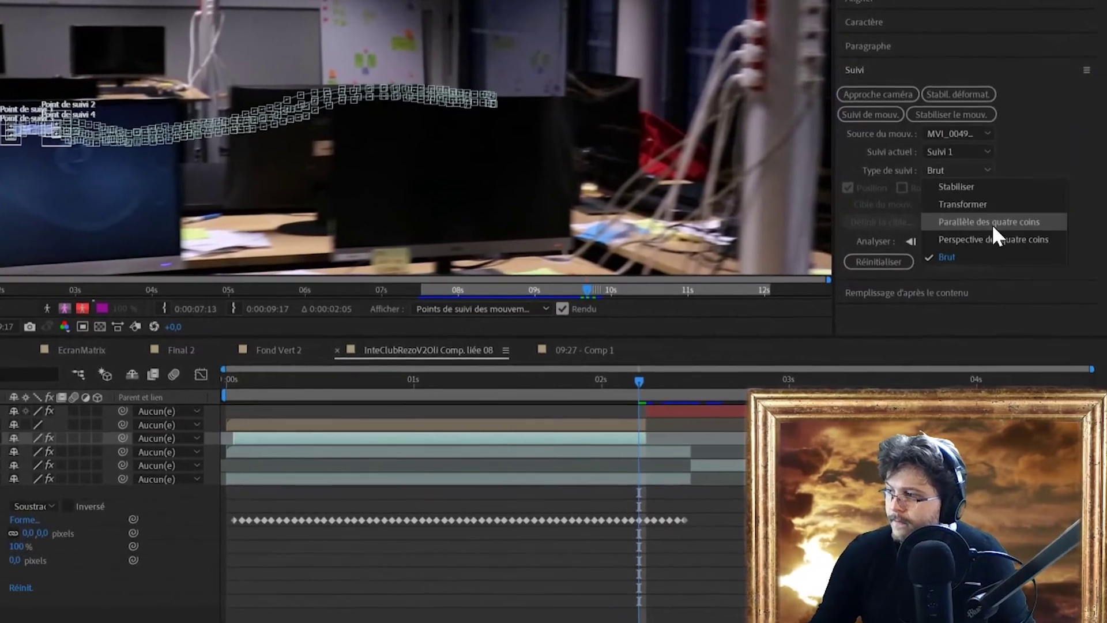
click(998, 249)
click(866, 206)
click(406, 171)
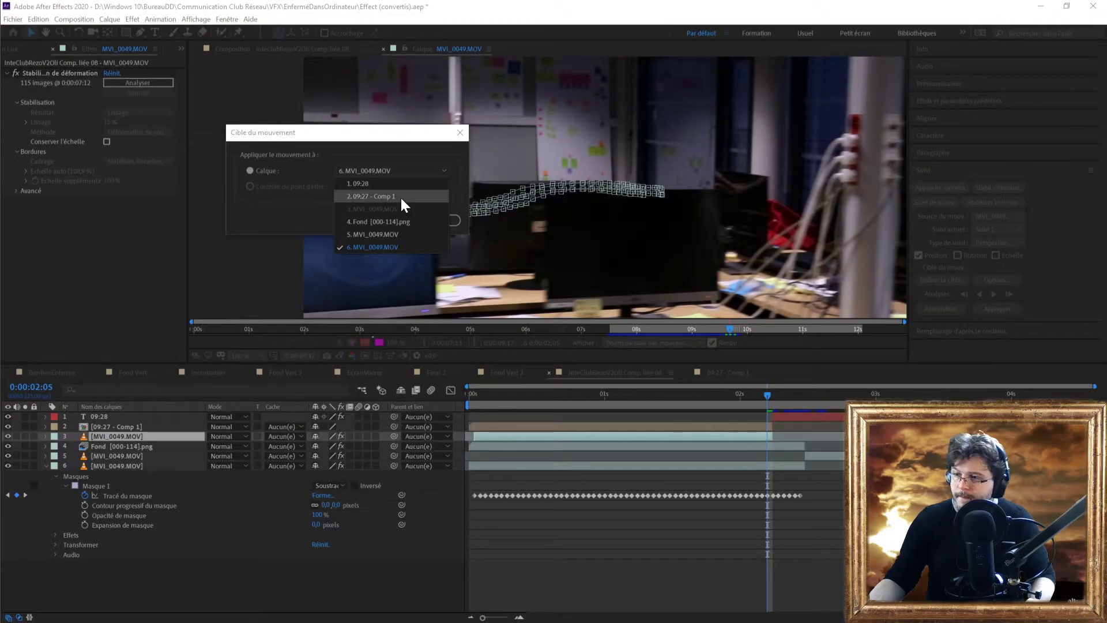
click(400, 197)
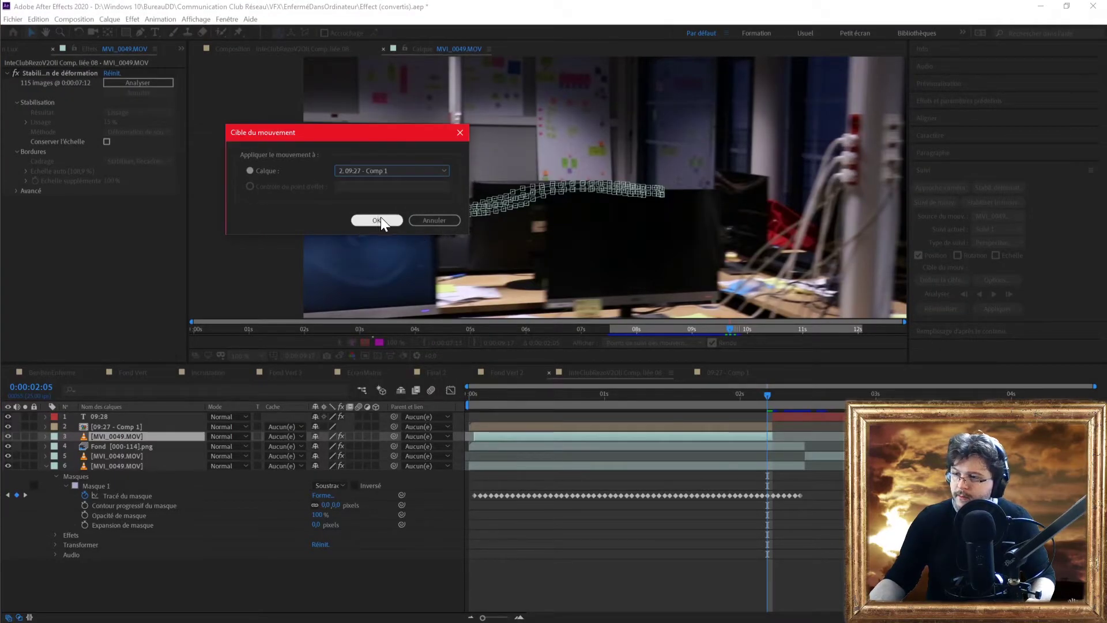
click(378, 220)
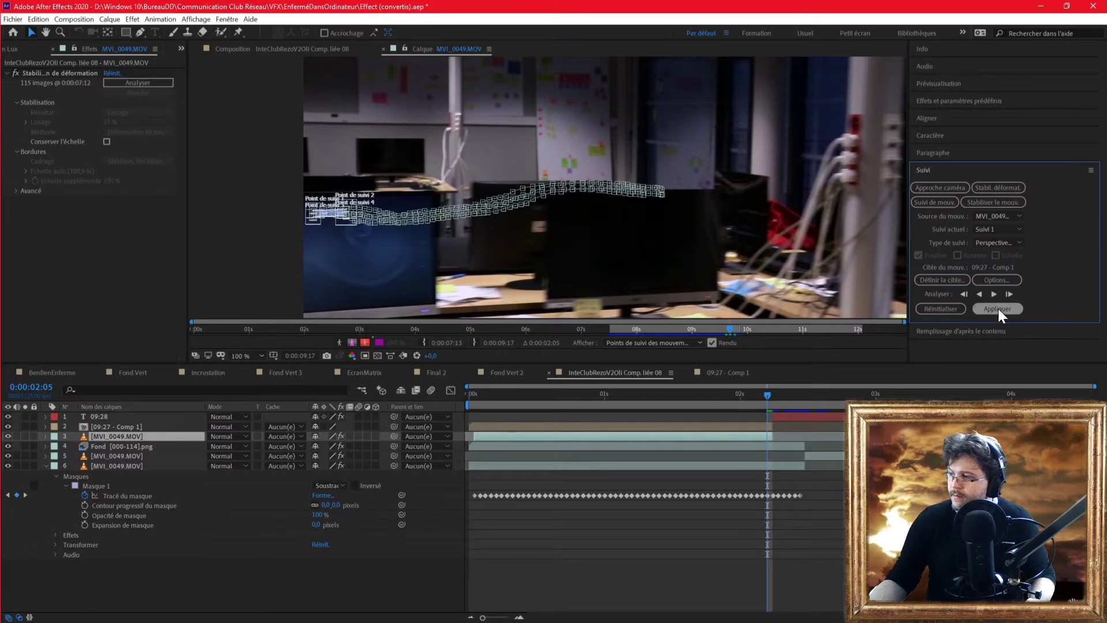
click(999, 309)
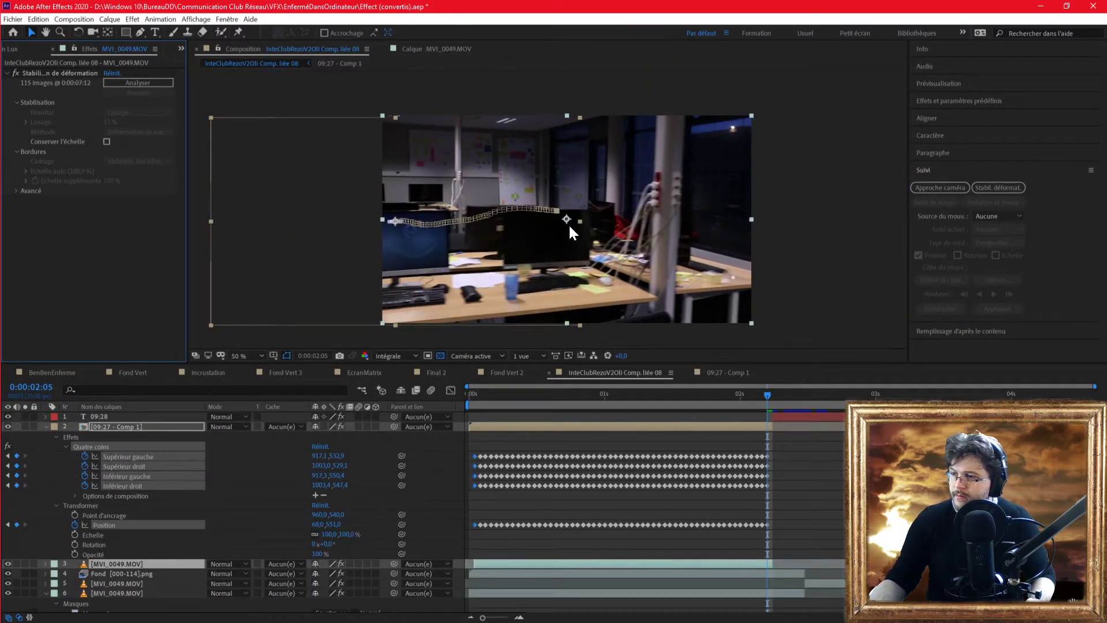
Step: Inspect the tracked 09:27 layer over the clock at 0:00:02:05 and enable motion blur for the composition
scroll(395, 220, up, 3)
key(h)
drag(407, 250, 468, 253)
scroll(484, 256, up, 1)
scroll(483, 256, down, 1)
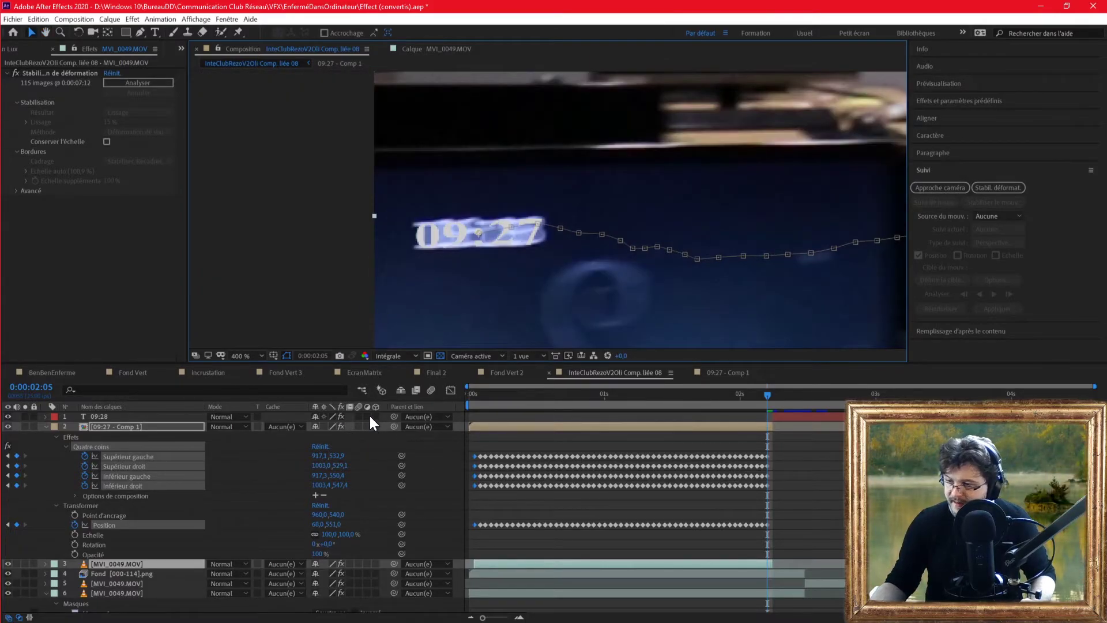
click(430, 391)
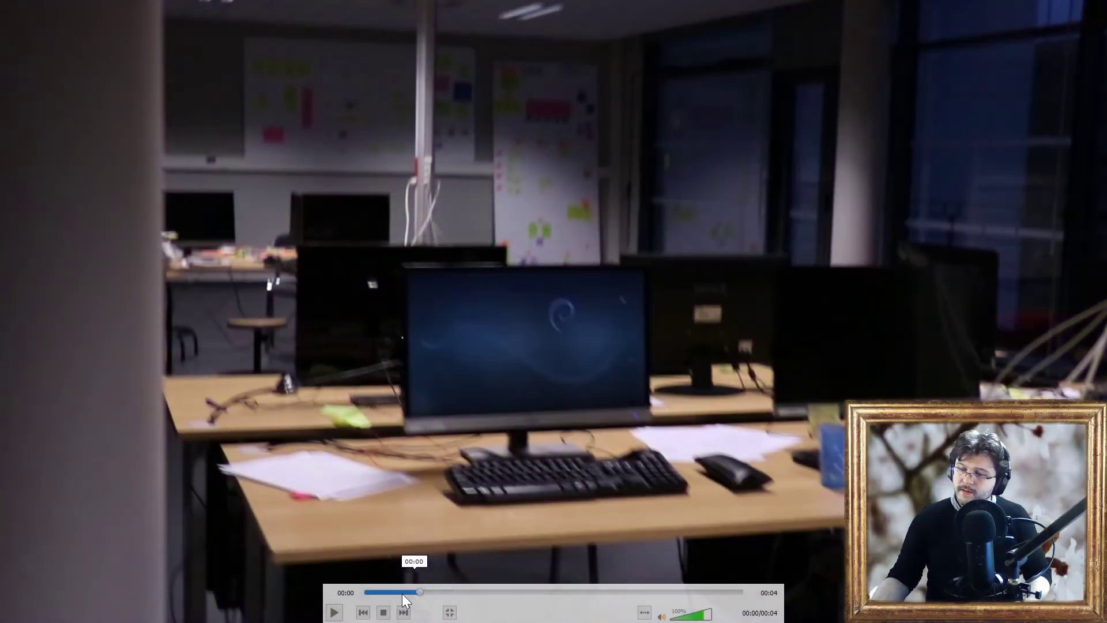
Step: Switch to the video player and replay the rendered clip from the start to inspect the monitor's clock area
drag(403, 594, 352, 597)
key(space)
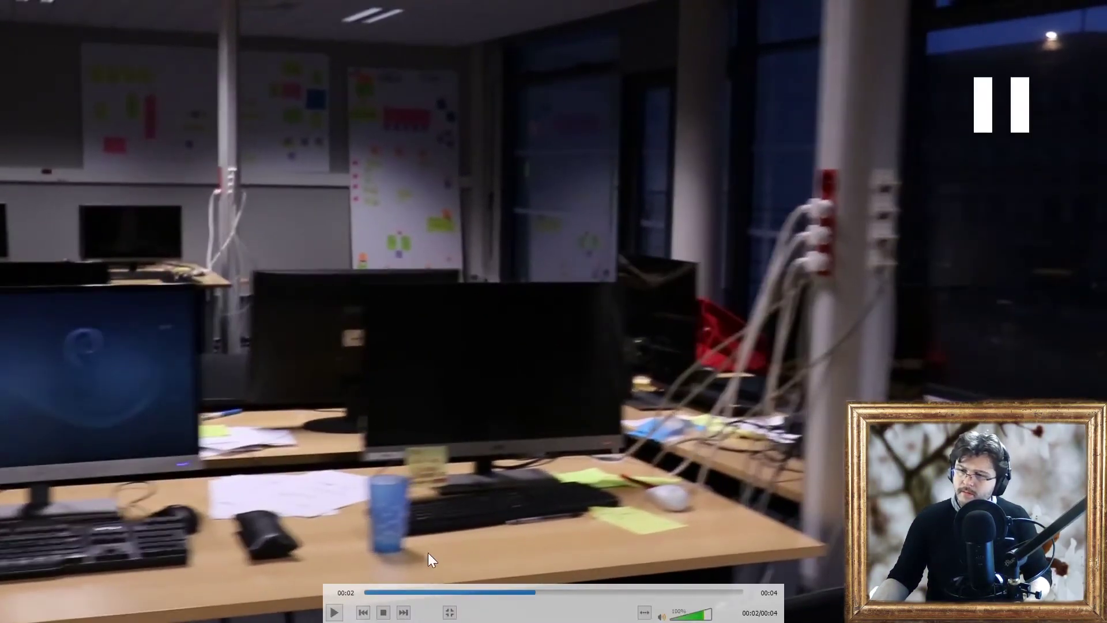
drag(531, 592, 375, 582)
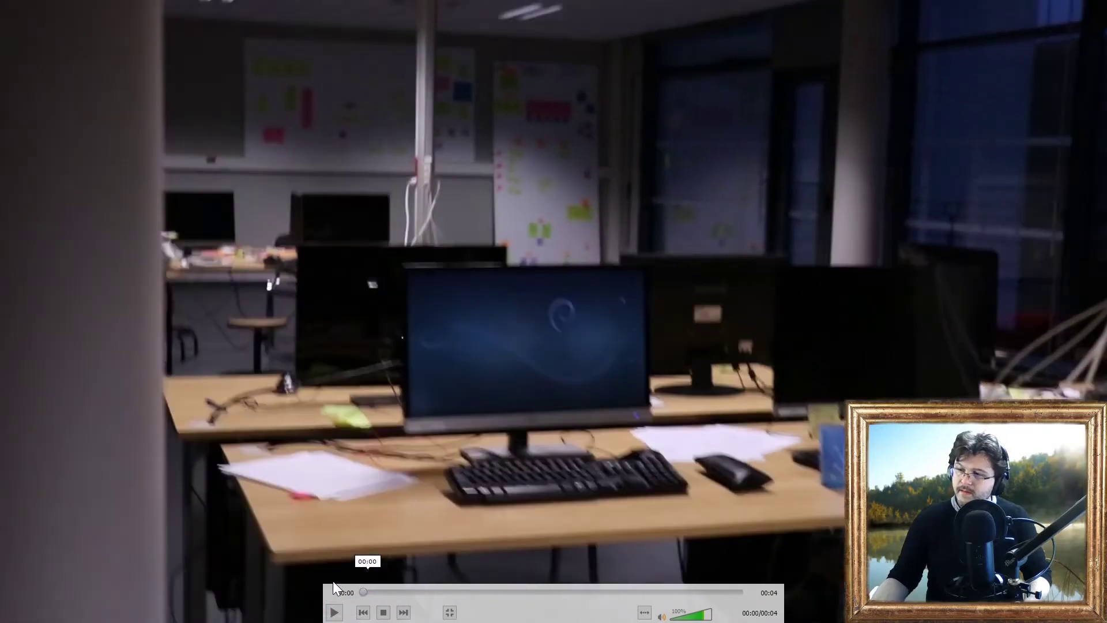
key(space)
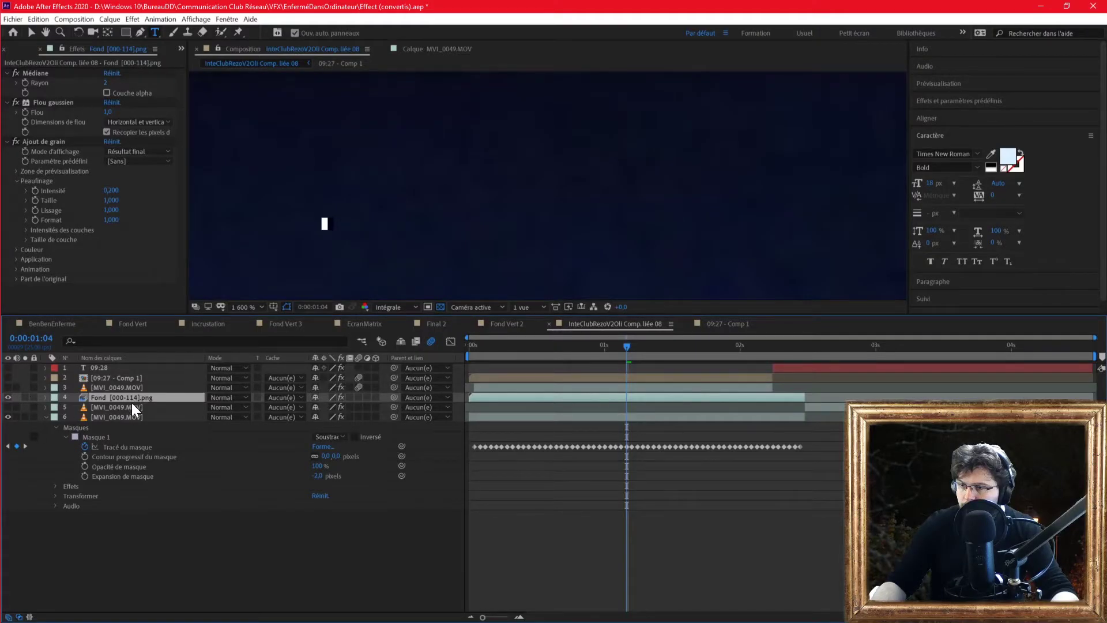
Step: Move the Fond [000-114].png fill layer beneath all the other layers and check the result around 0:00:01:04
drag(132, 404, 166, 541)
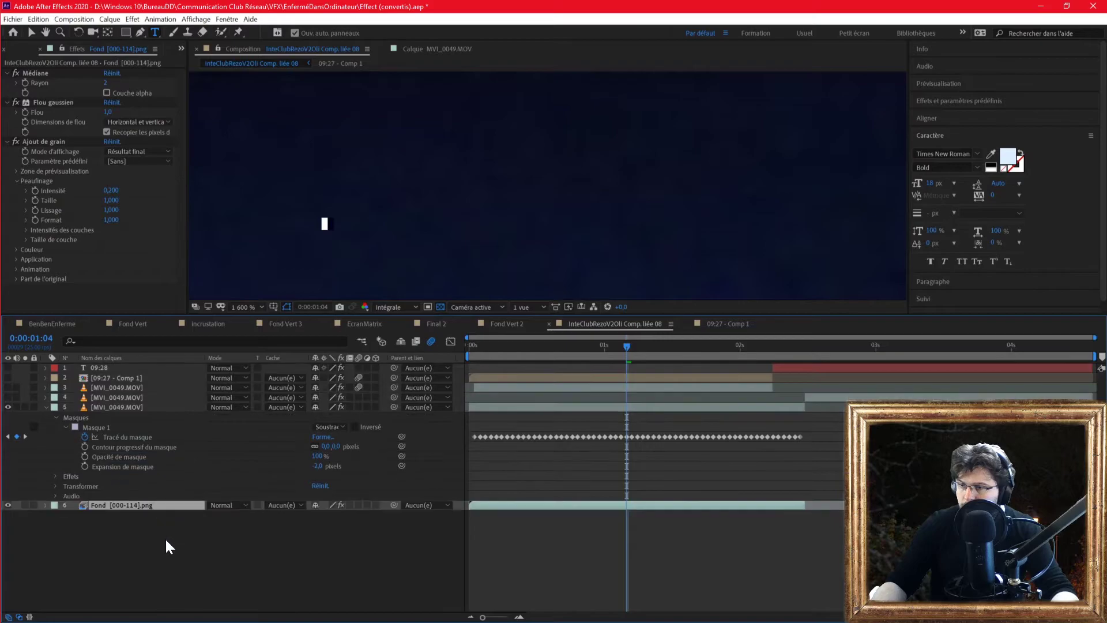
key(KP_Divide)
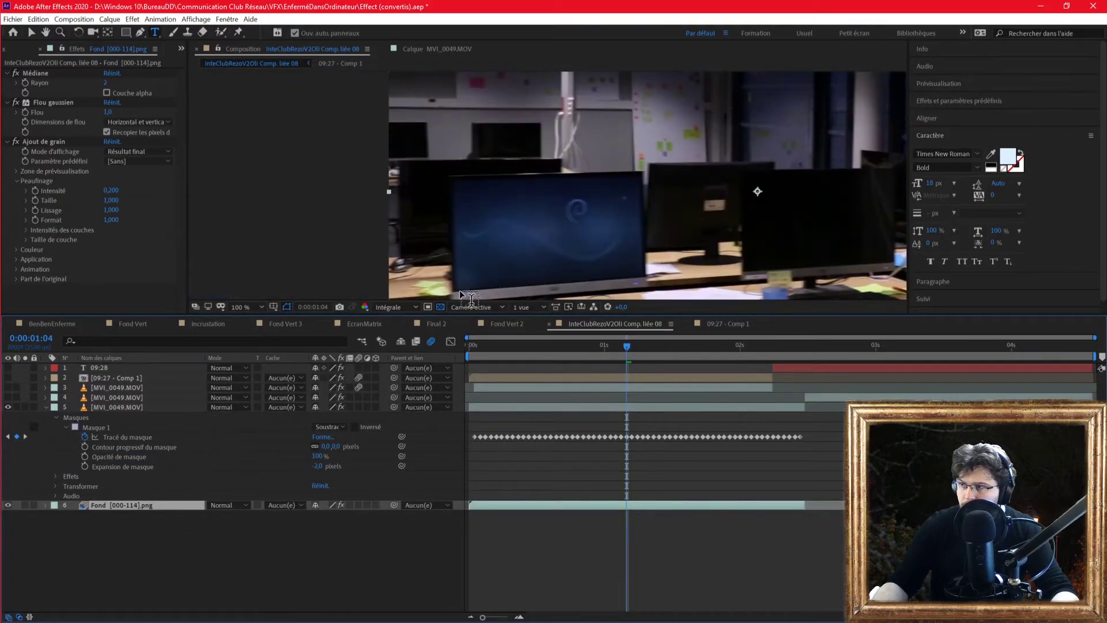
drag(627, 345, 676, 348)
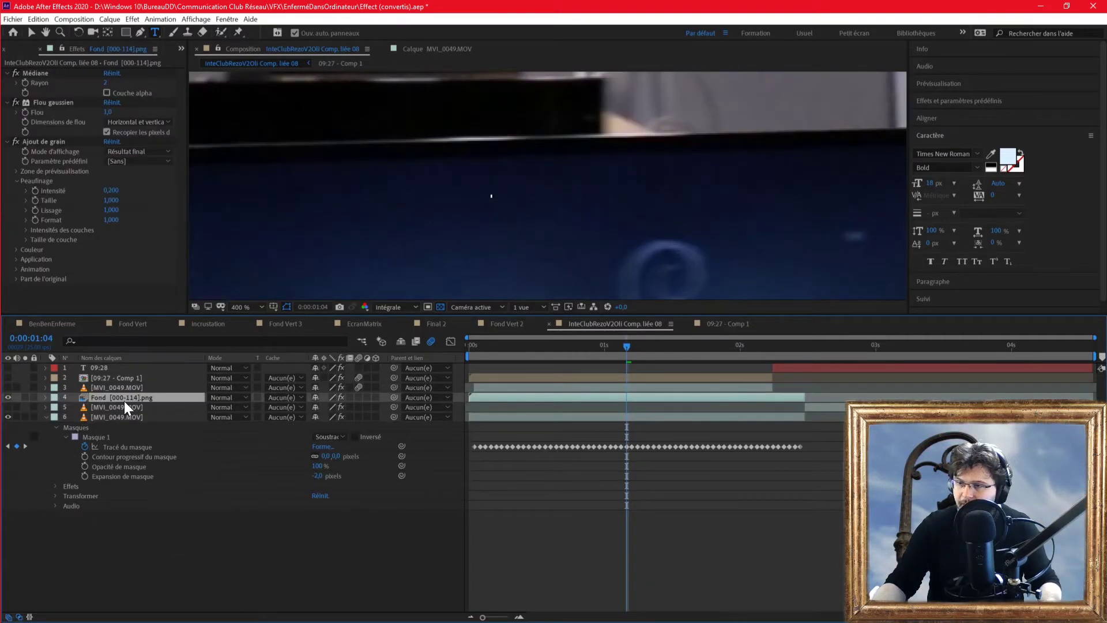
key(ctrl+shift+bracketleft)
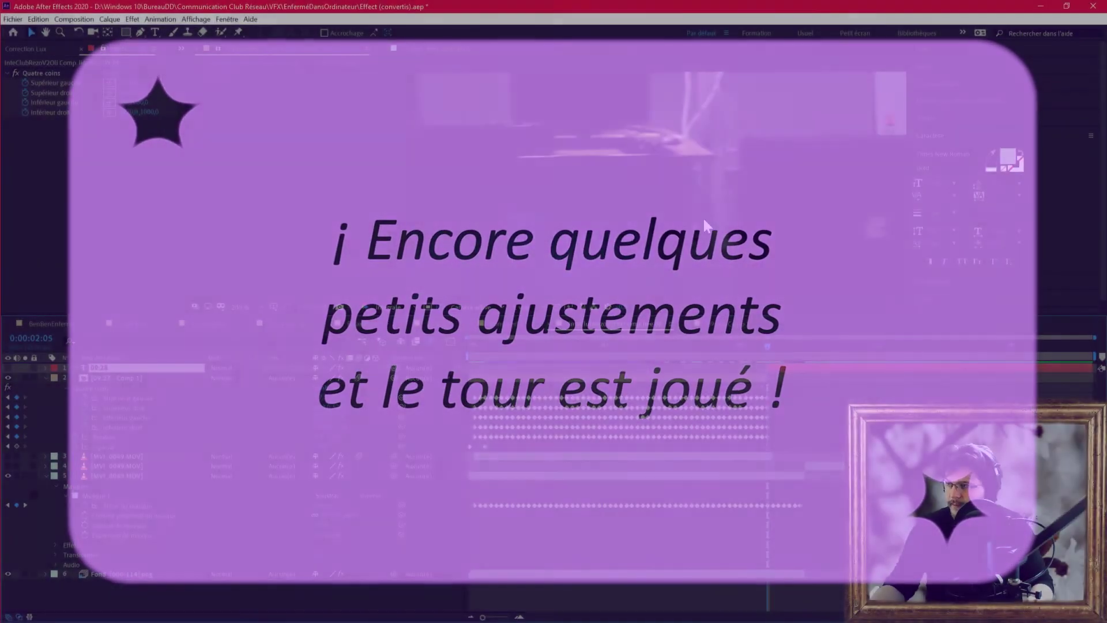
Step: Rotate the topmost text layer to -5° over the clock at 0:00:02:04 and show its Position and Rotation properties
click(483, 197)
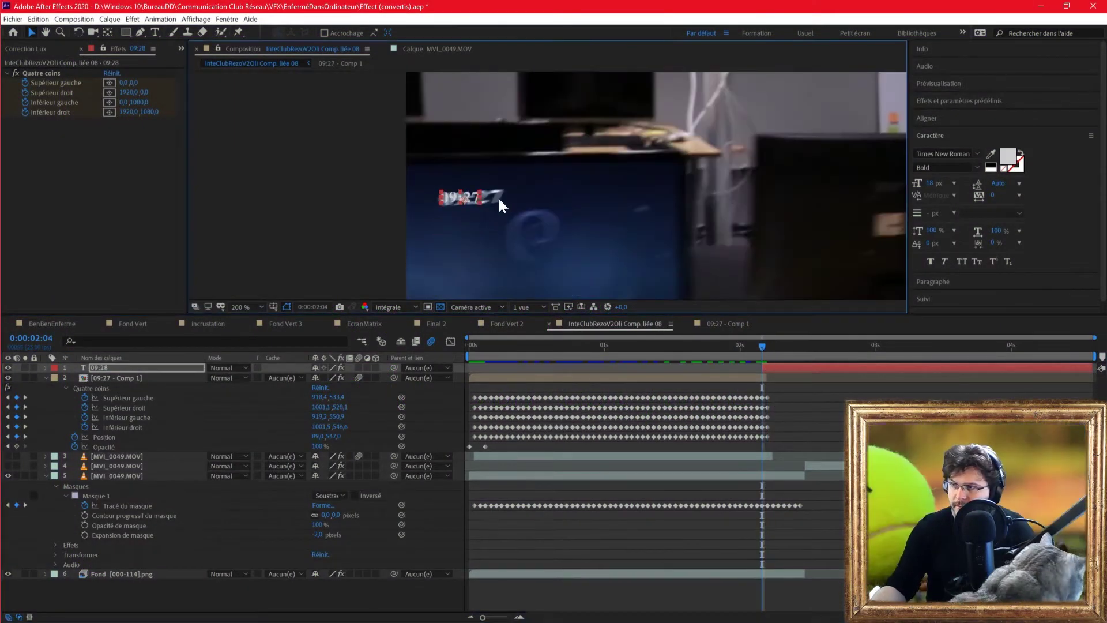
key(r)
drag(327, 377, 334, 377)
click(485, 197)
key(shift+p)
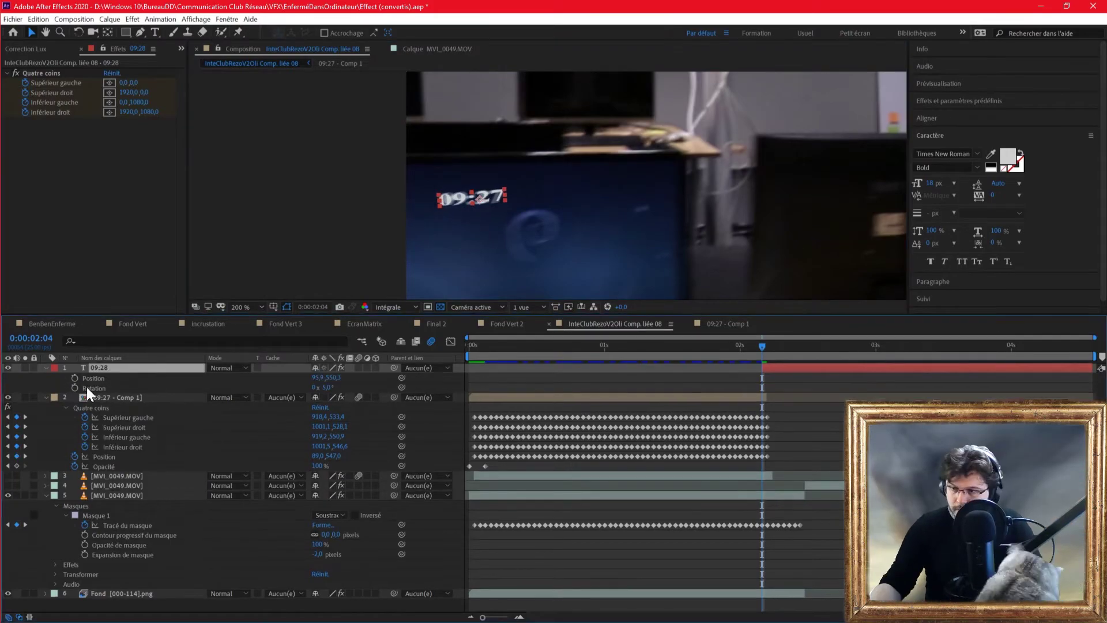
Step: Change the topmost text layer's fill colour to a pale cyan
click(1007, 156)
click(785, 247)
drag(649, 181, 640, 159)
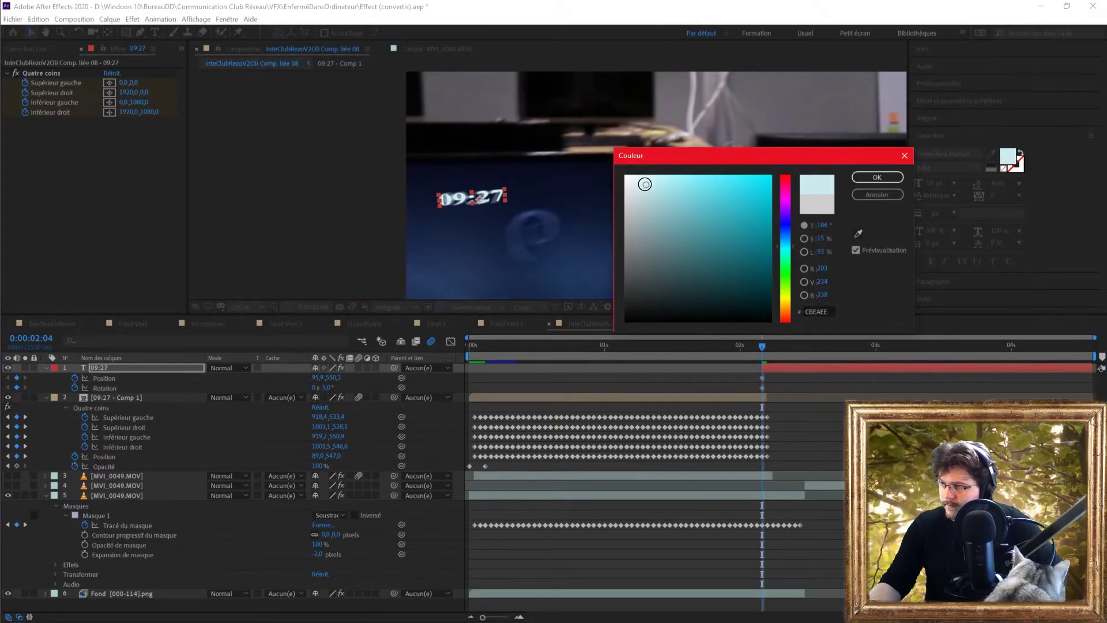
click(877, 177)
Step: Keyframe the topmost text layer over the clock at 0:00:02:05 with position 81.1, 554.0 and rotation -2.9°
scroll(460, 185, up, 1)
click(768, 345)
drag(484, 211, 449, 216)
scroll(548, 186, down, 1)
click(8, 476)
scroll(548, 186, up, 1)
click(79, 32)
click(117, 369)
drag(528, 213, 483, 207)
key(v)
Step: Using the original footage layer as reference, move the topmost text onto the clock at 0:00:02:06, at about 52.4, 556.0
key(Page_Down)
scroll(485, 217, down, 1)
click(8, 476)
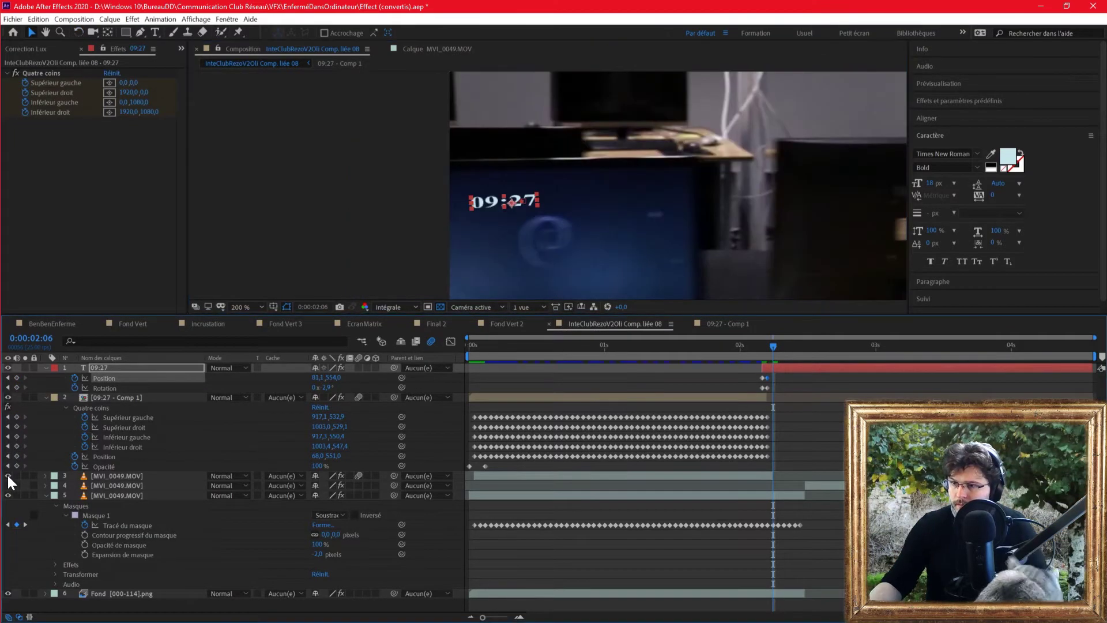
click(8, 476)
scroll(436, 271, down, 1)
scroll(760, 190, down, 1)
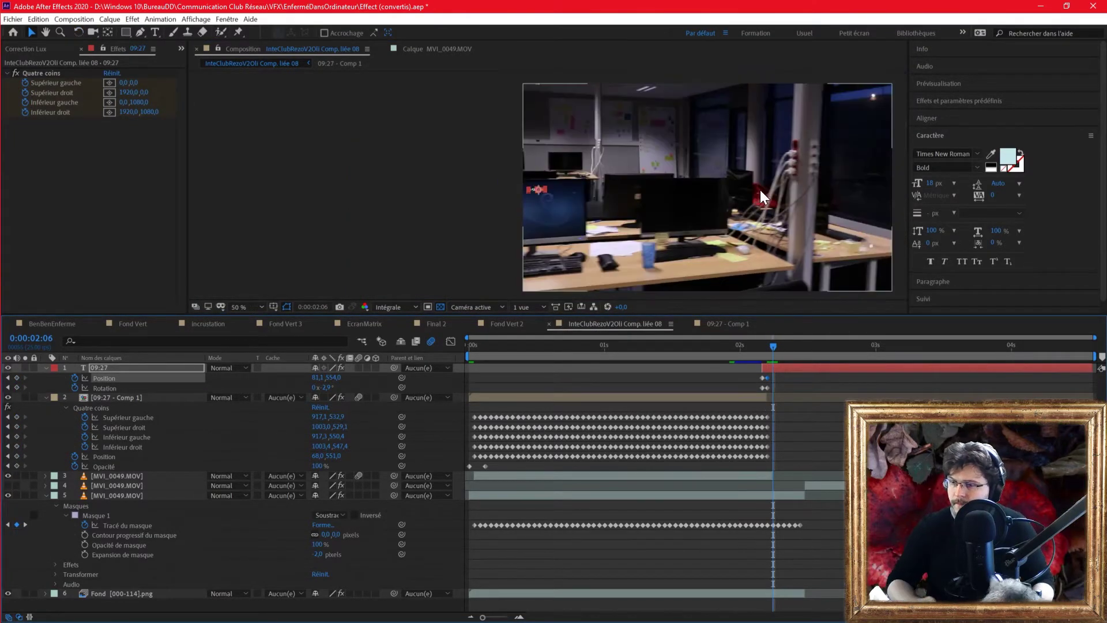
scroll(549, 233, down, 3)
drag(645, 222, 629, 224)
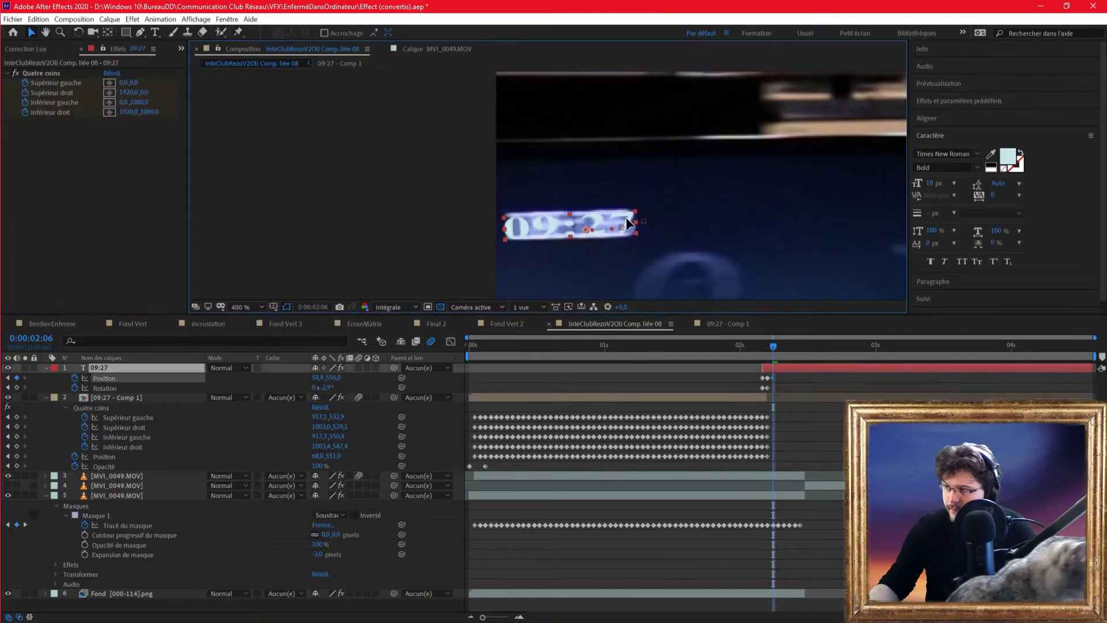
Step: Keyframe the topmost text's position frame by frame up to 0:00:02:12, following the clock out of the picture
key(Page_Down)
key(Page_Down)
key(Page_Down)
key(Page_Down)
drag(564, 215, 465, 195)
key(Page_Down)
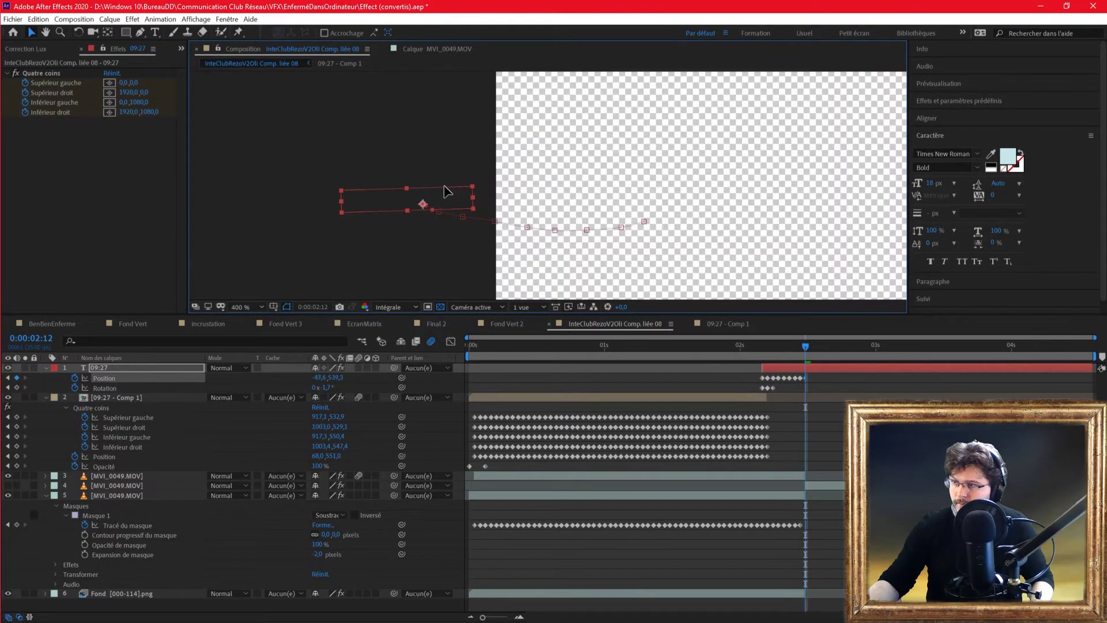
Step: Adjust the topmost text layer's scale around 0:00:02:05 and save the project
drag(761, 349, 766, 348)
key(s)
drag(344, 378, 350, 378)
mouse_move(768, 346)
mouse_down()
mouse_move(744, 335)
mouse_move(768, 340)
mouse_up()
key(ctrl+s)
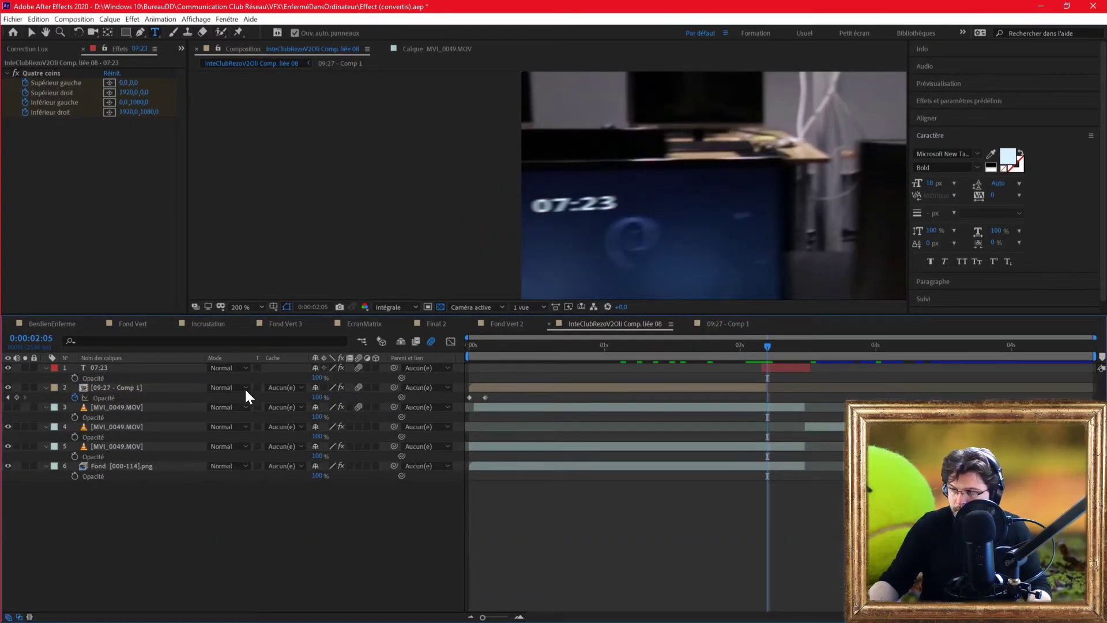
Step: Keyframe the 07:23 text layer's opacity at 100% at 0:00:02:05 and 0% at 0:00:02:04
click(781, 366)
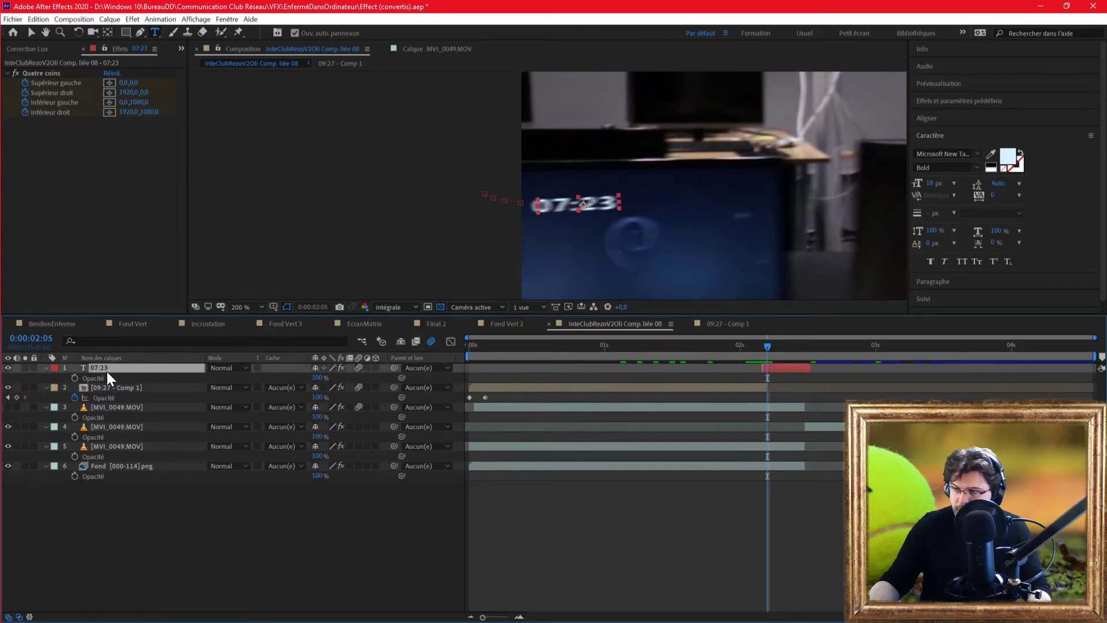
click(74, 377)
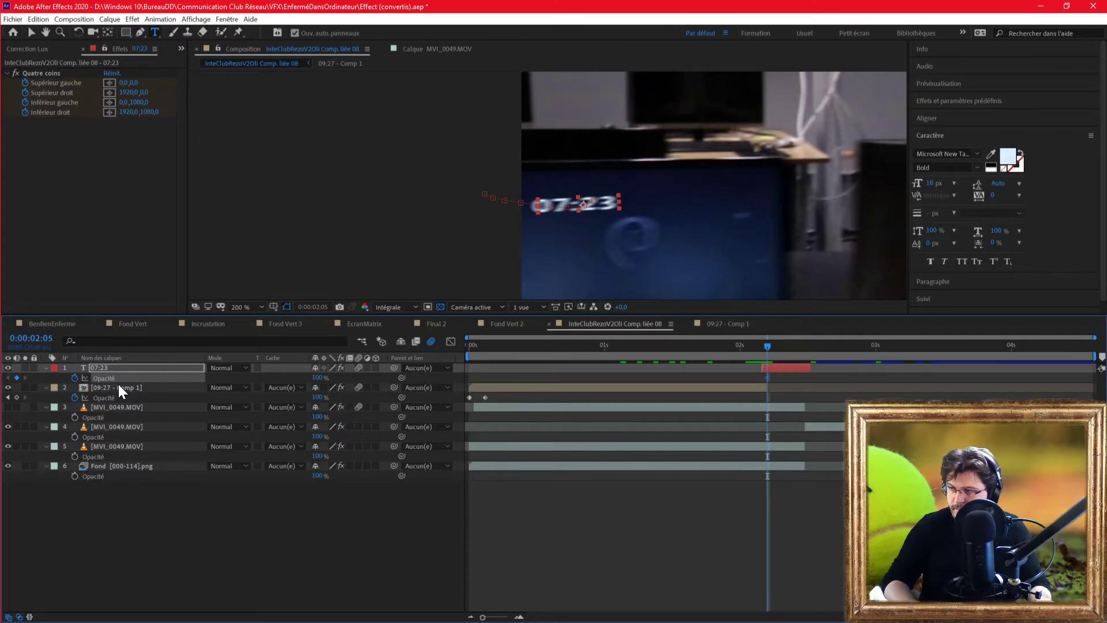
key(Page_Up)
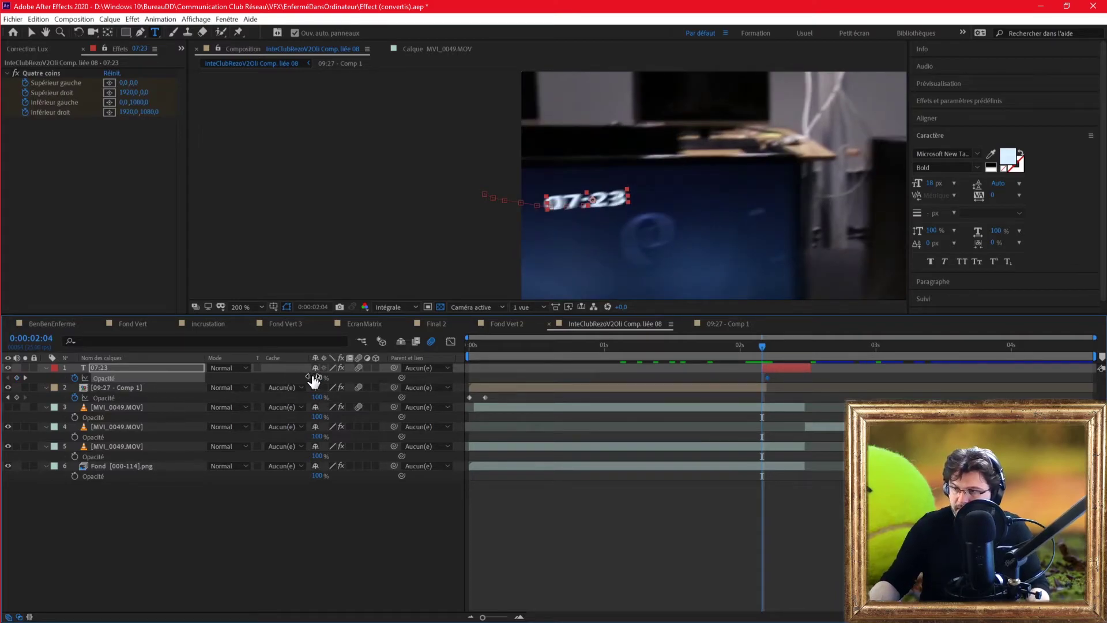
text(0)
key(Return)
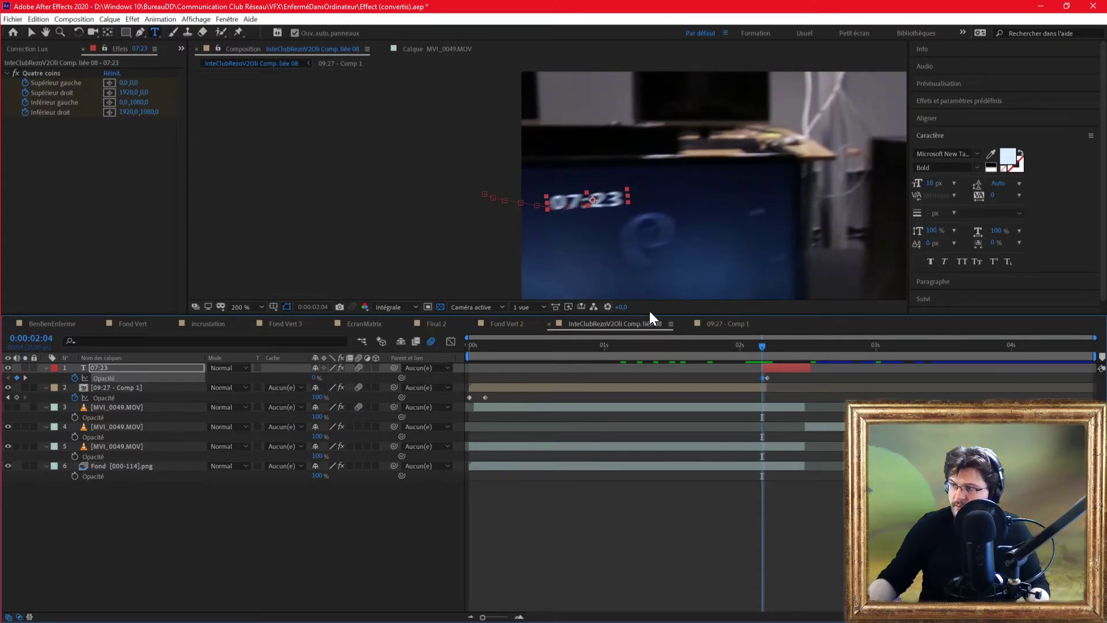
drag(762, 346, 811, 351)
scroll(726, 227, down, 6)
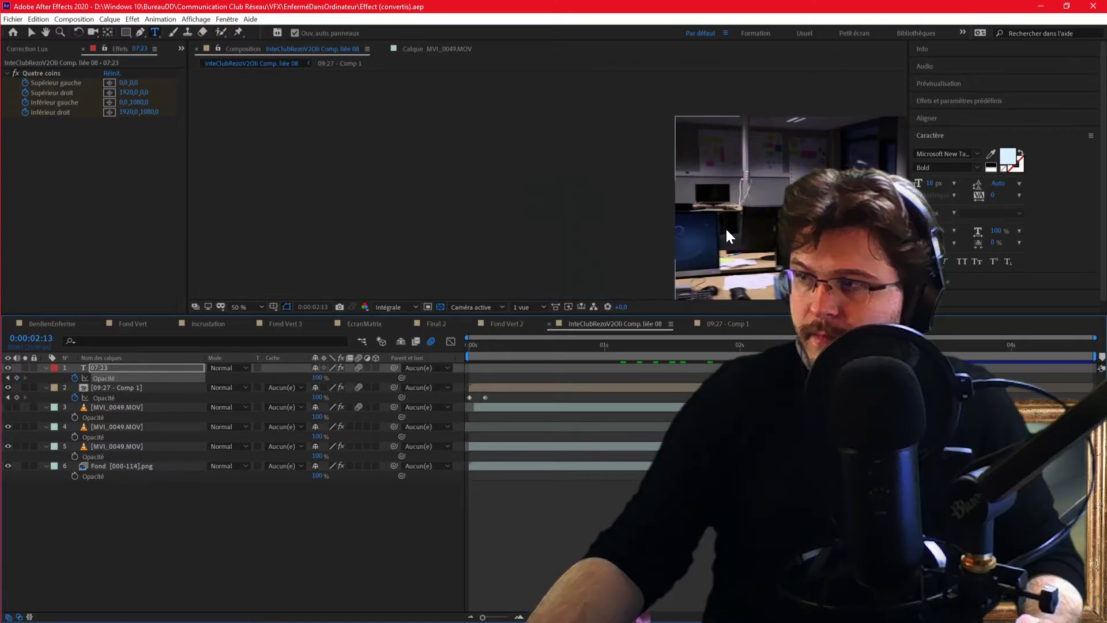
drag(777, 228, 544, 192)
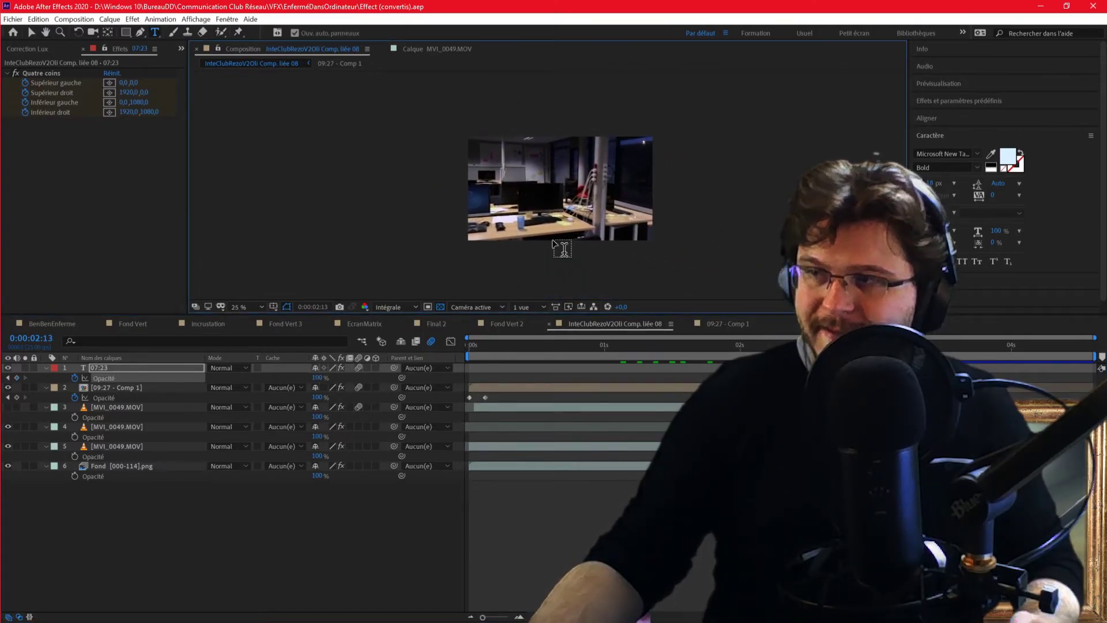
scroll(544, 224, up, 1)
scroll(565, 193, up, 1)
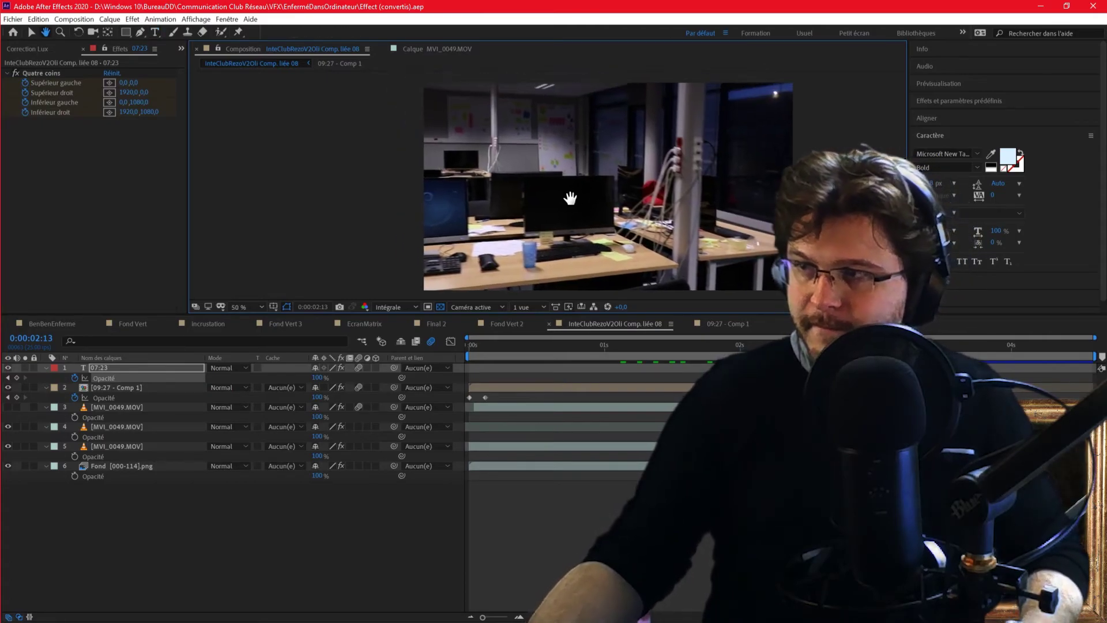
key(ctrl+t)
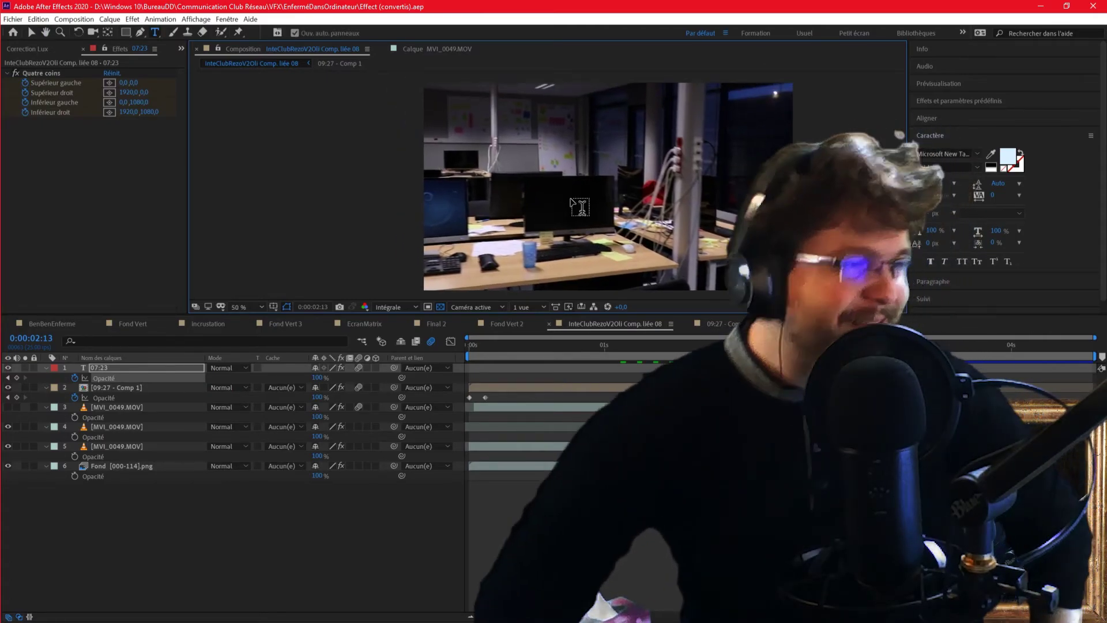